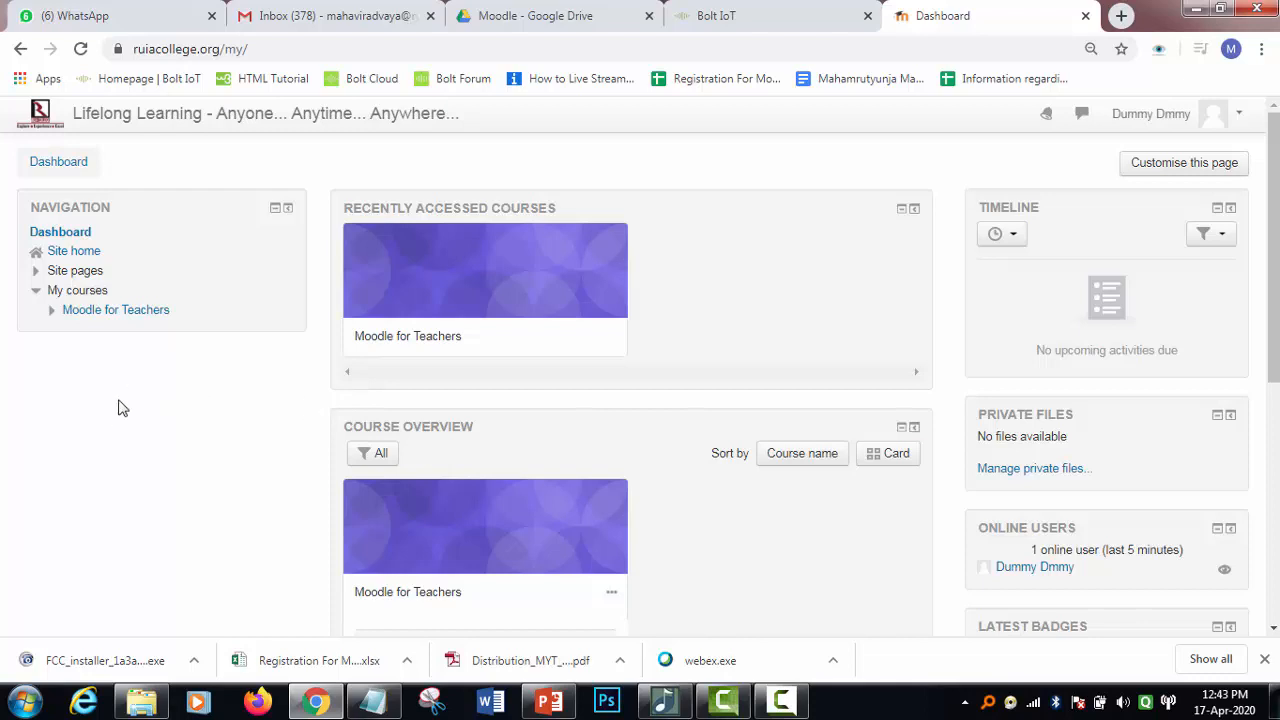
# Step: Look over the dashboard and open the site home page
pyautogui.scroll(-4, 114, 422)
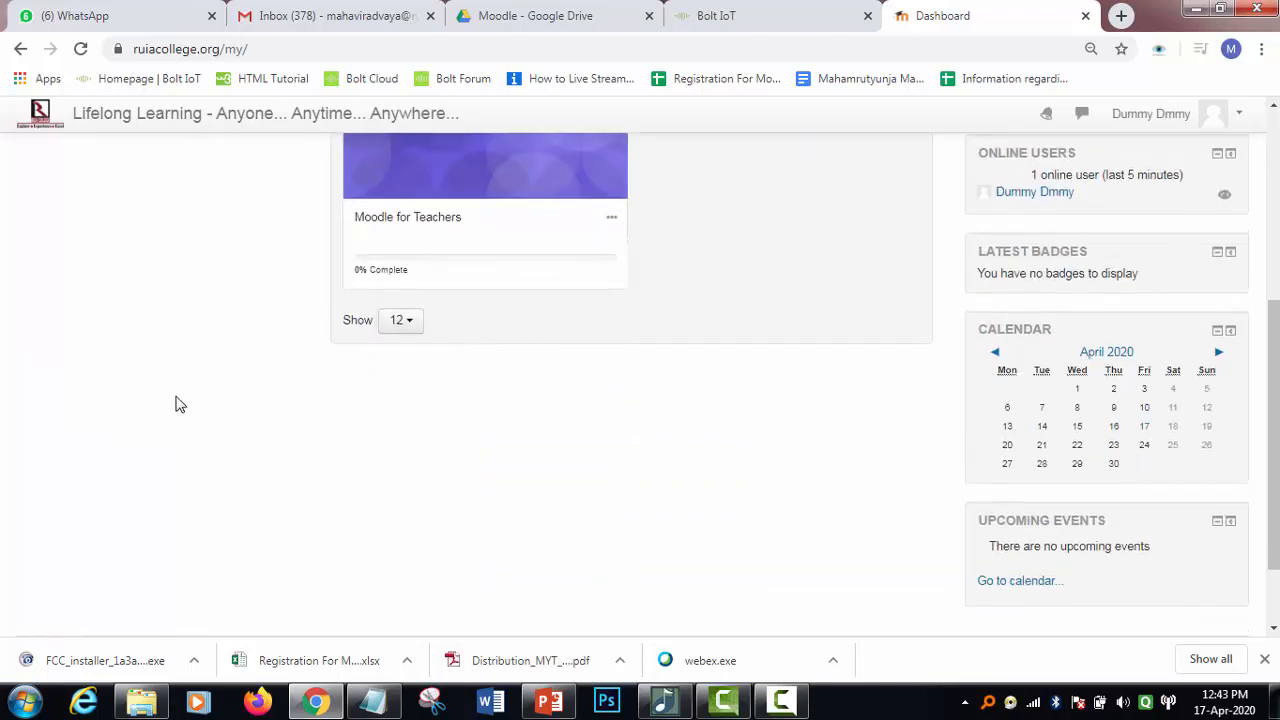
pyautogui.scroll(4, 175, 404)
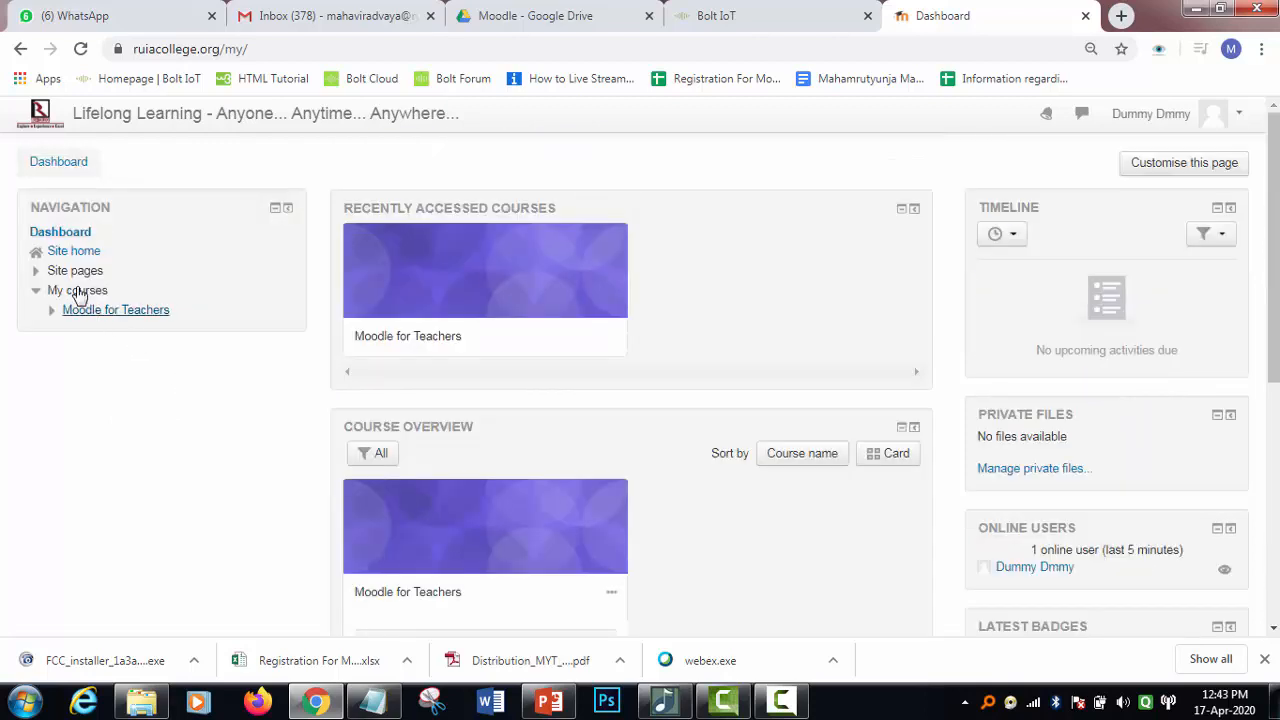
pyautogui.click(73, 251)
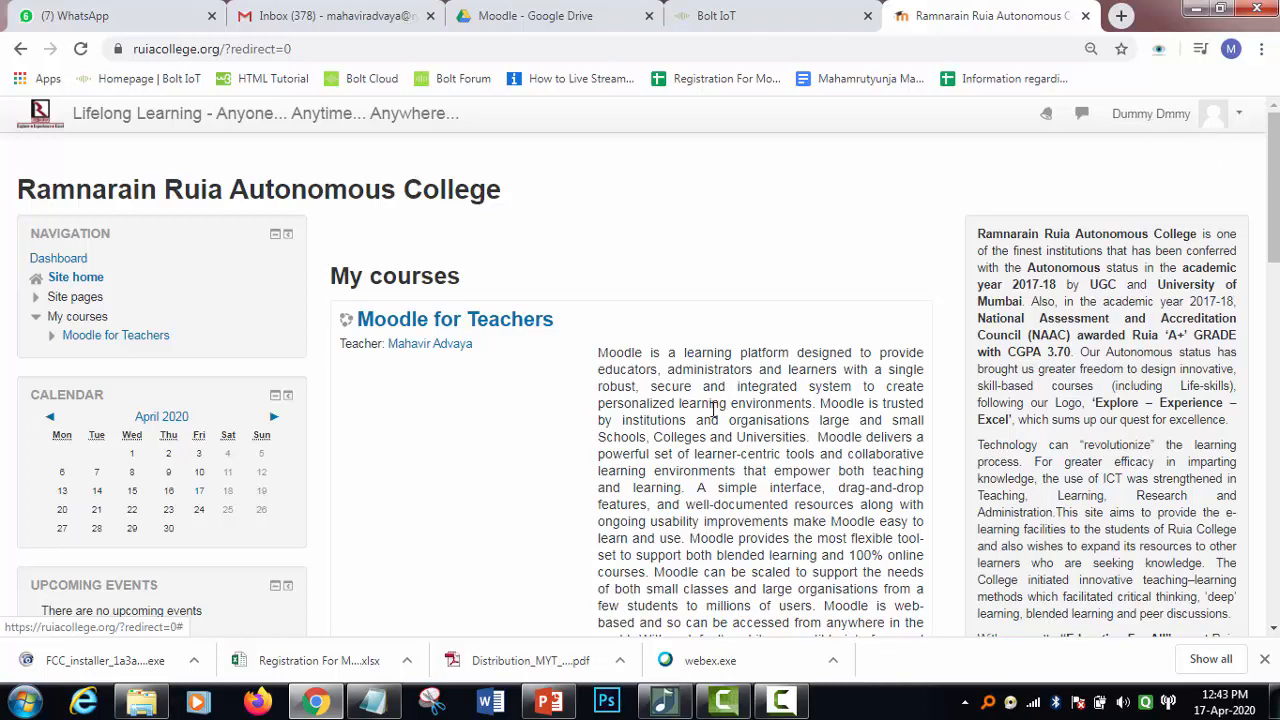
# Step: Review the site home page and open the Teachers Training category from its course categories
pyautogui.scroll(-5, 543, 394)
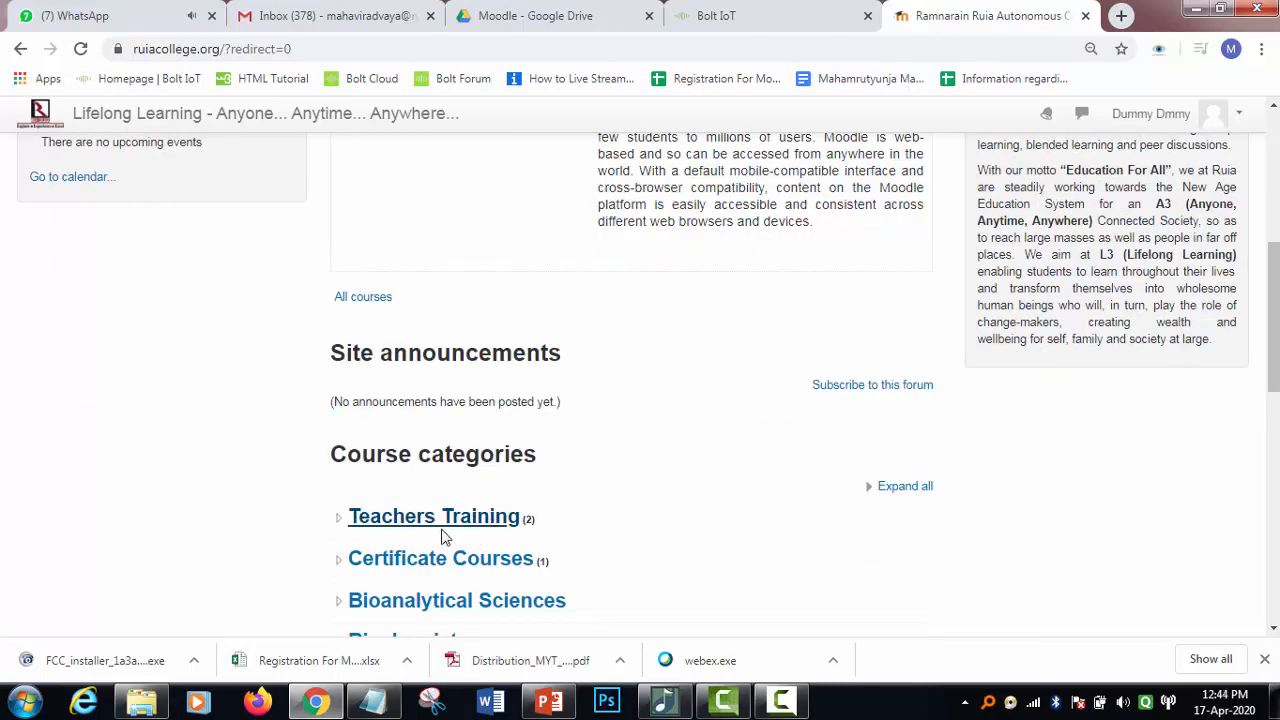
pyautogui.scroll(3, 440, 463)
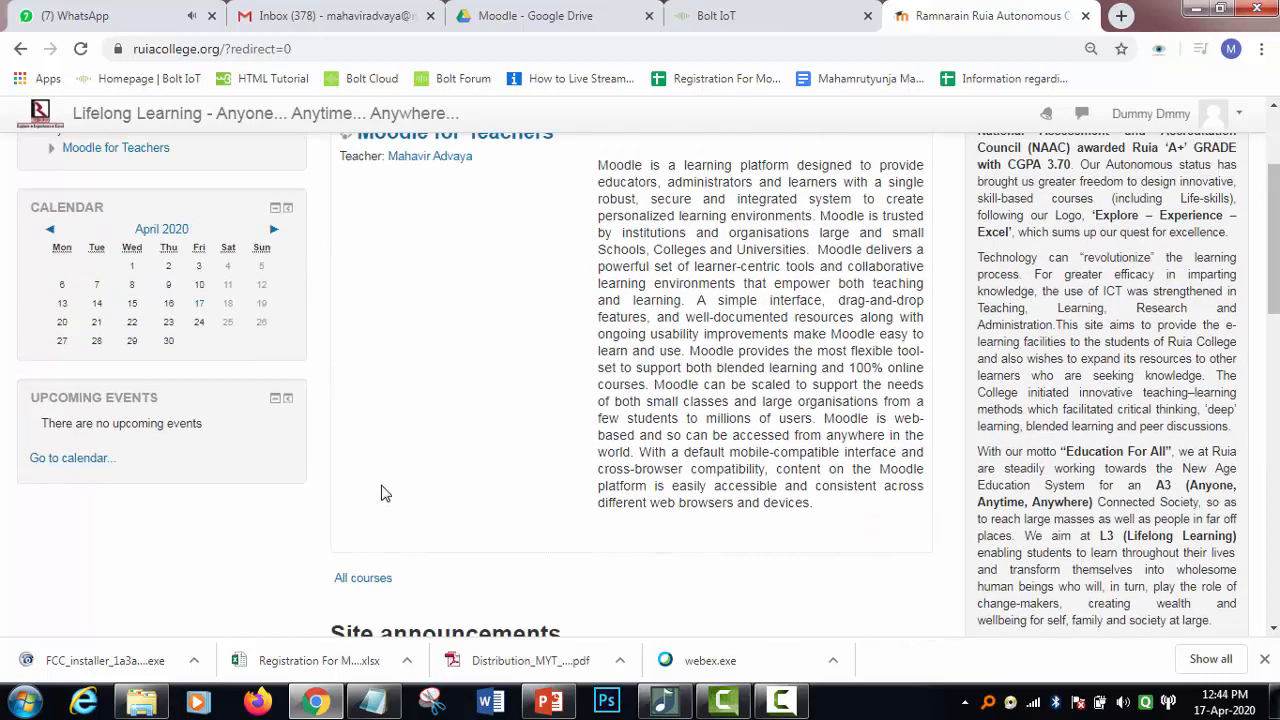
pyautogui.scroll(2, 380, 490)
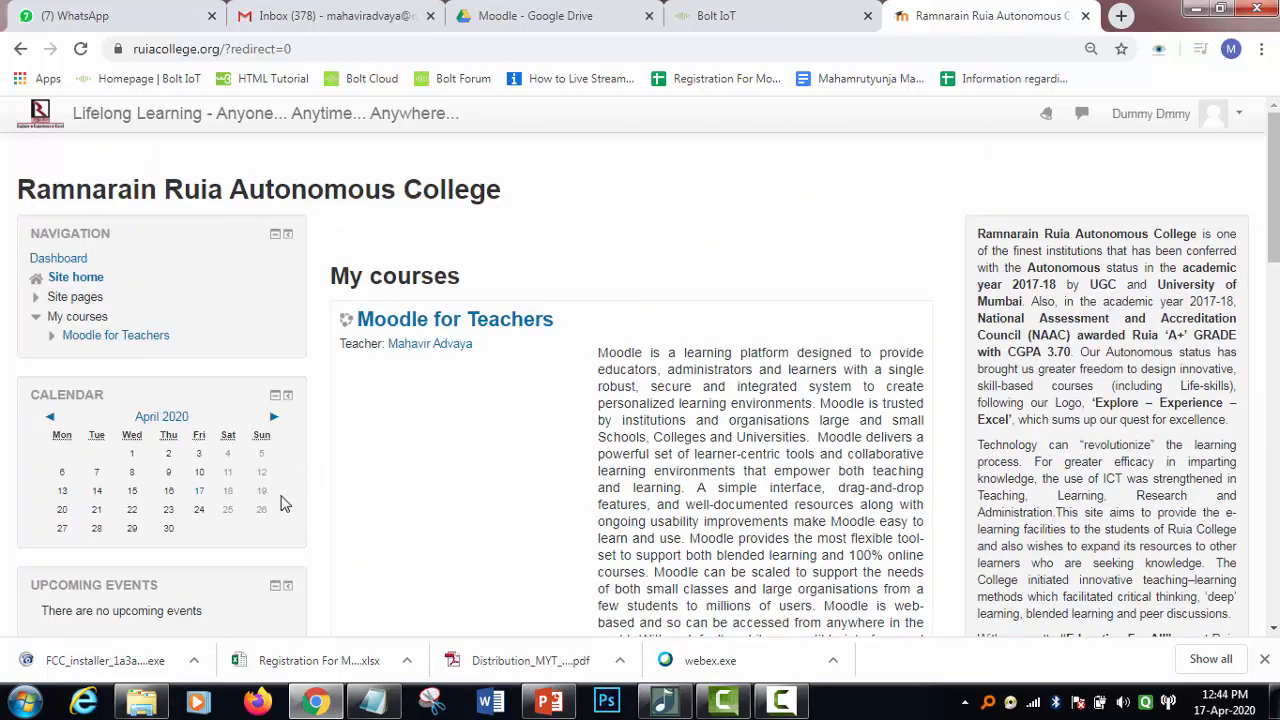
pyautogui.scroll(-4, 407, 432)
pyautogui.scroll(5, 390, 440)
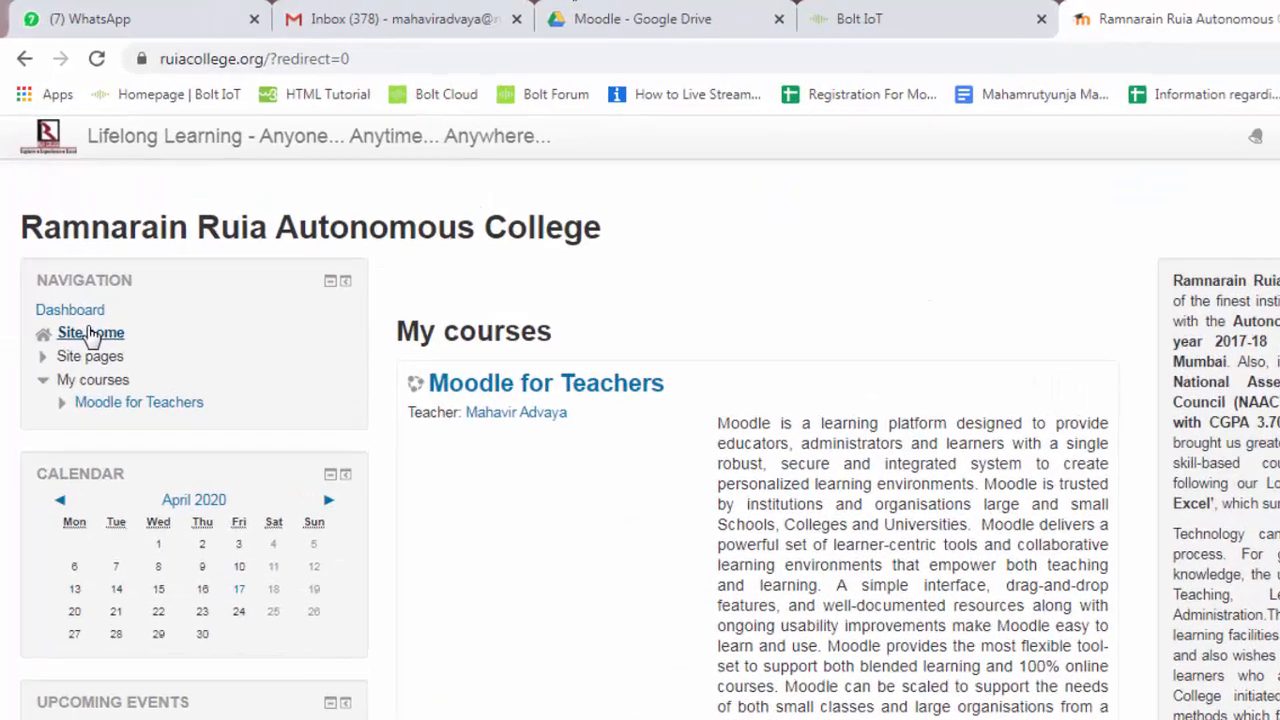
pyautogui.click(75, 281)
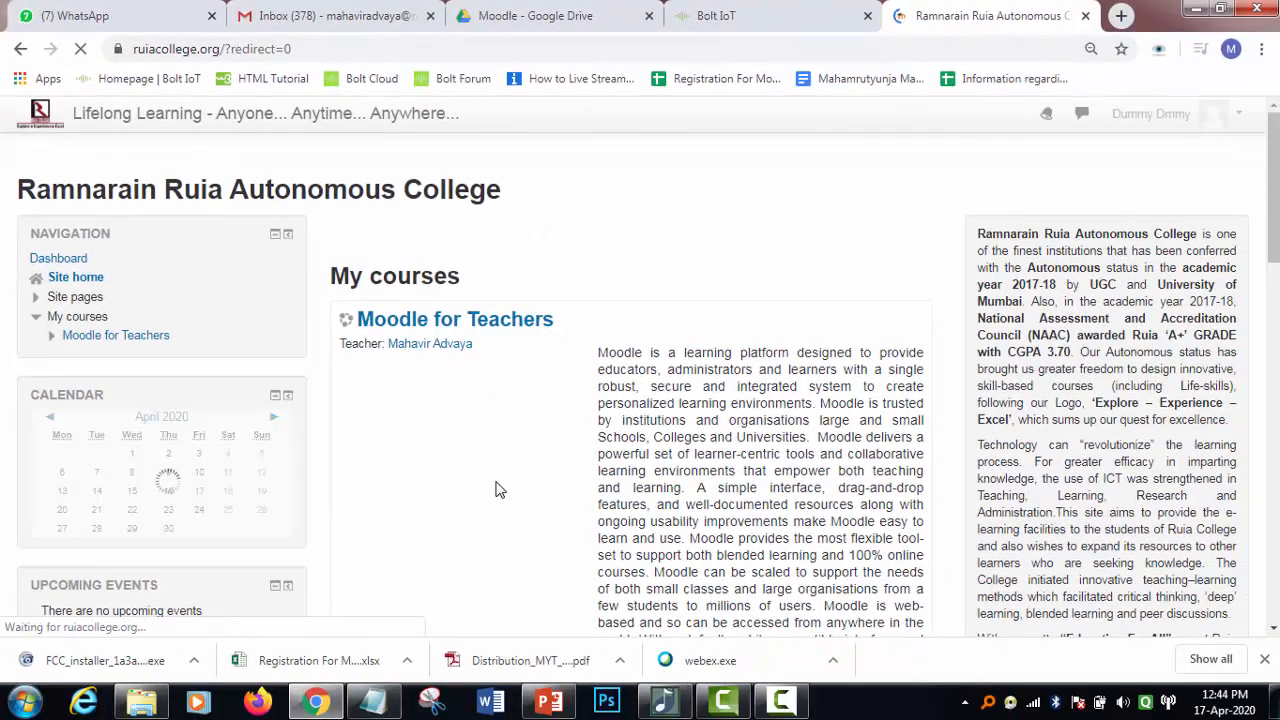
pyautogui.scroll(-6, 497, 491)
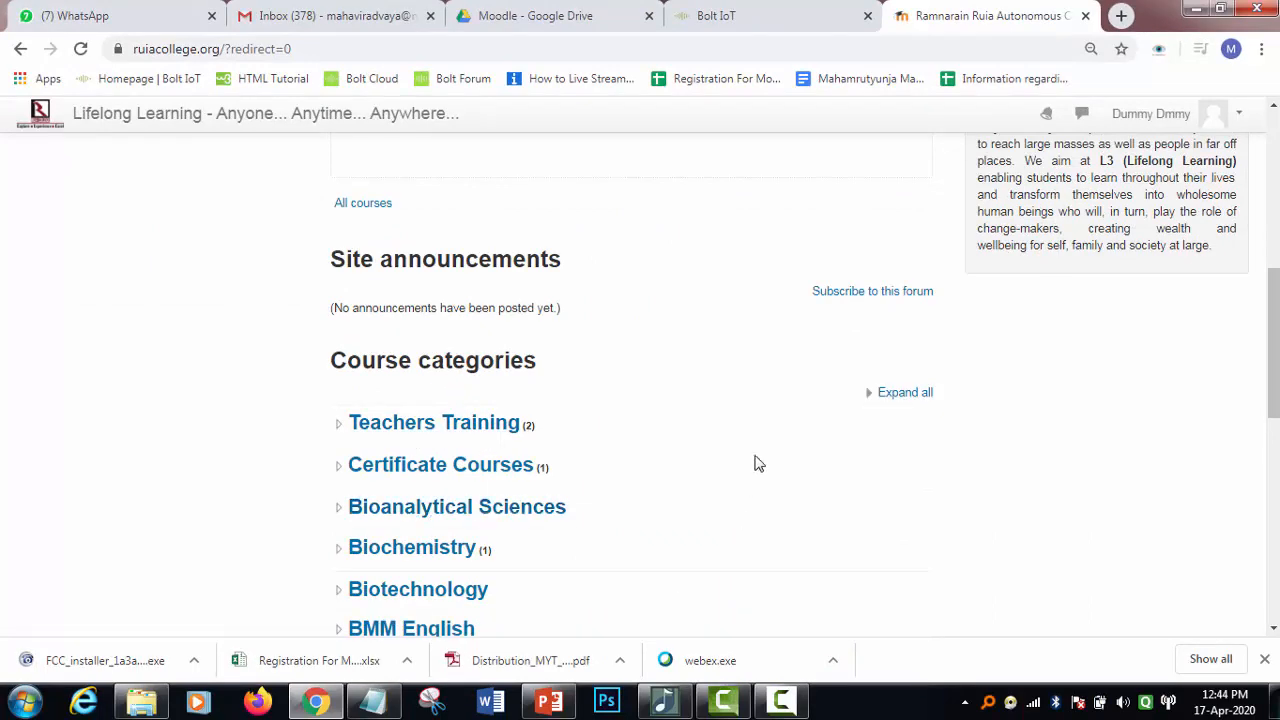
pyautogui.scroll(6, 1210, 165)
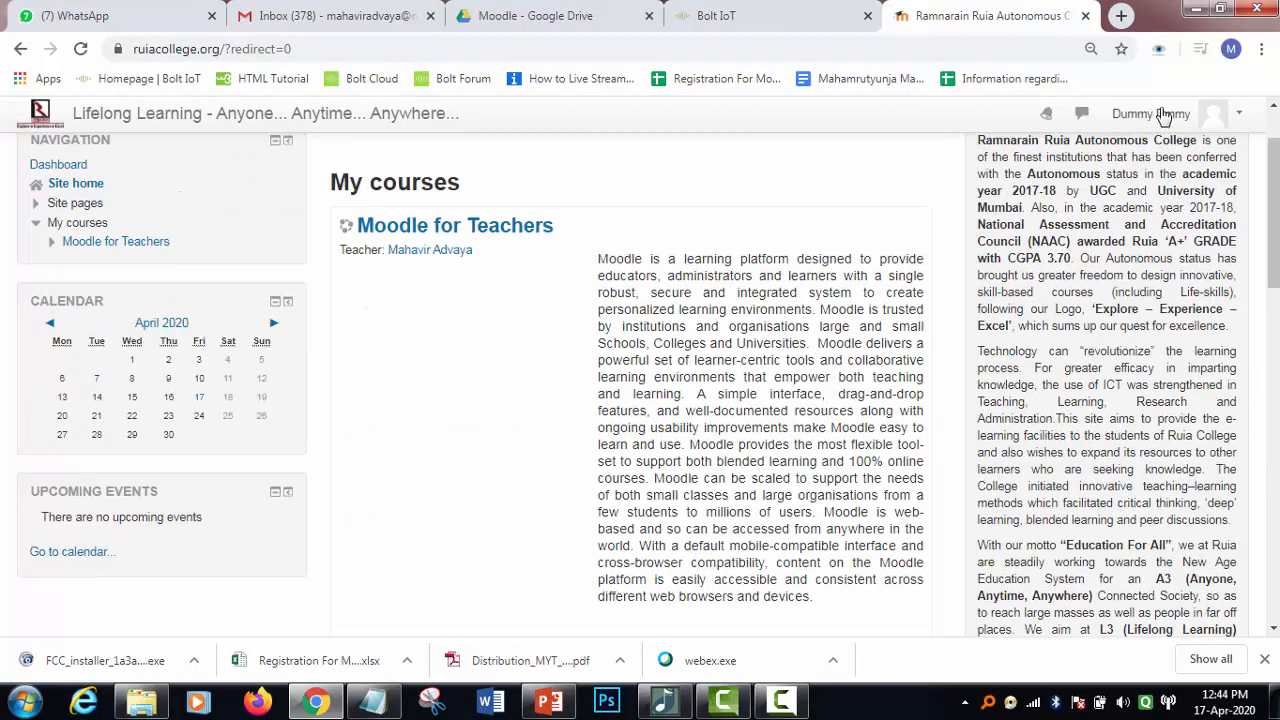
pyautogui.scroll(-6, 517, 400)
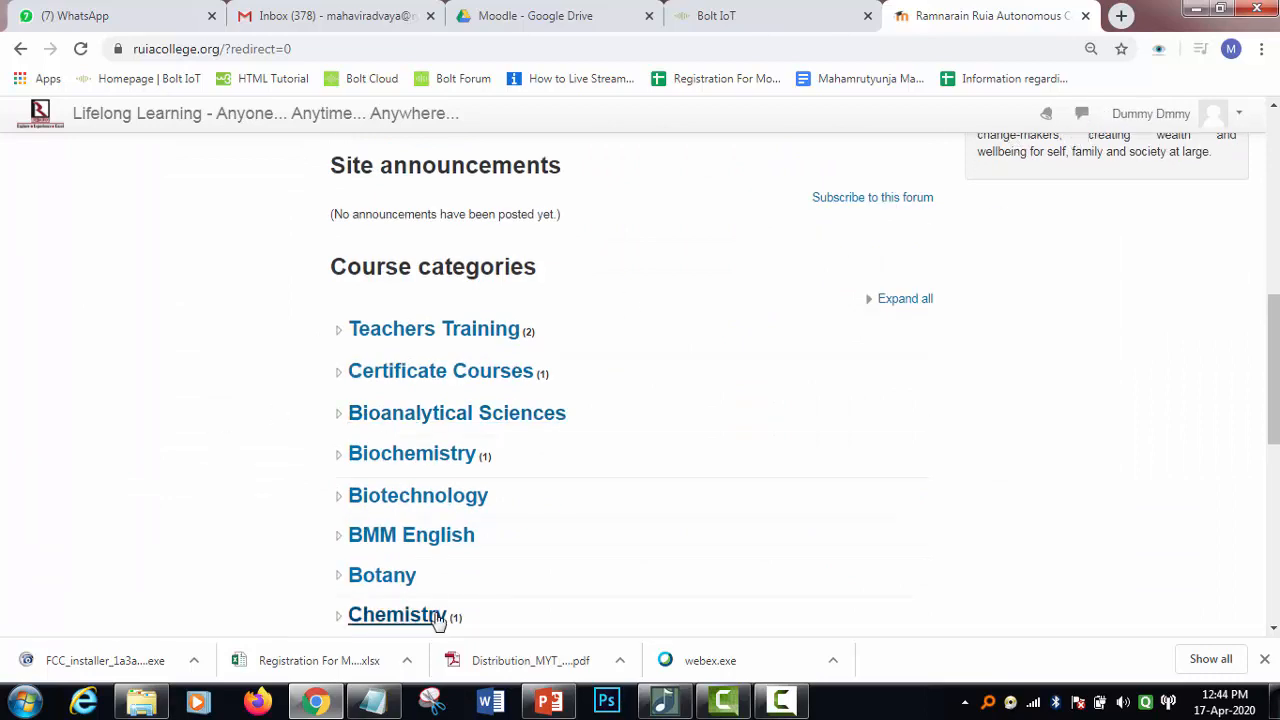
pyautogui.click(441, 331)
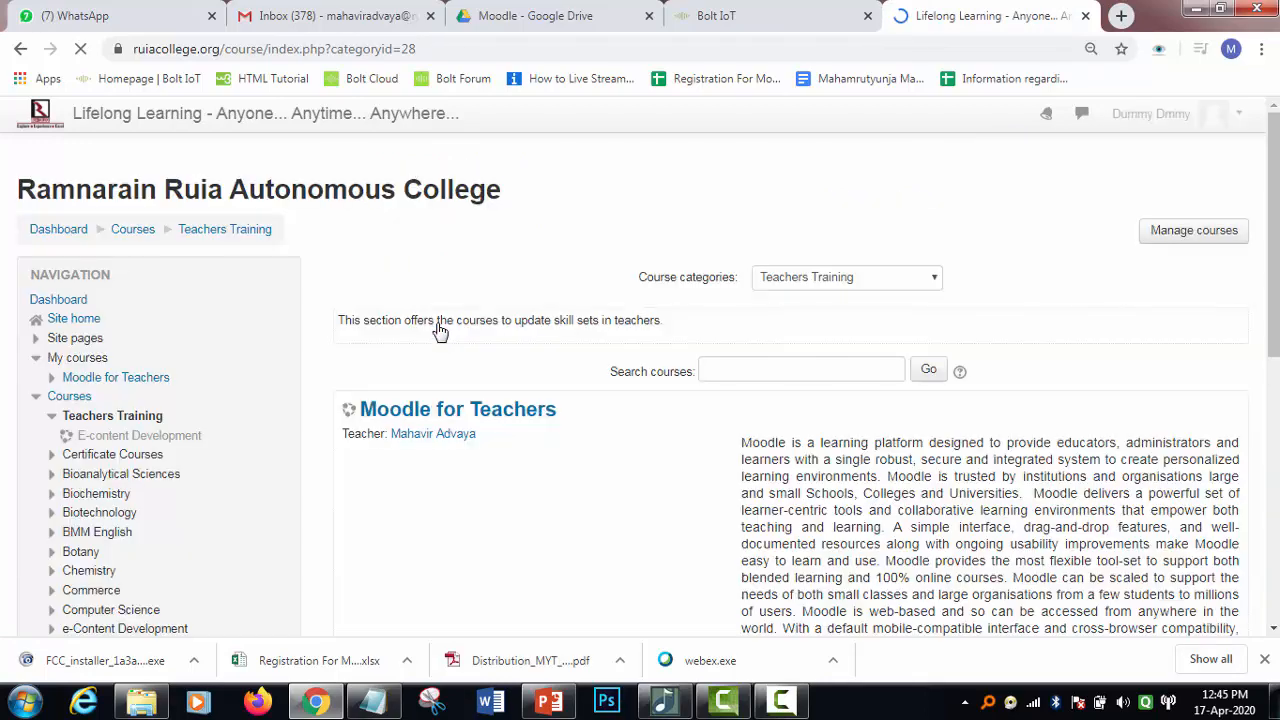
# Step: Open the course and category management page for the Teachers Training category
pyautogui.scroll(-4, 237, 452)
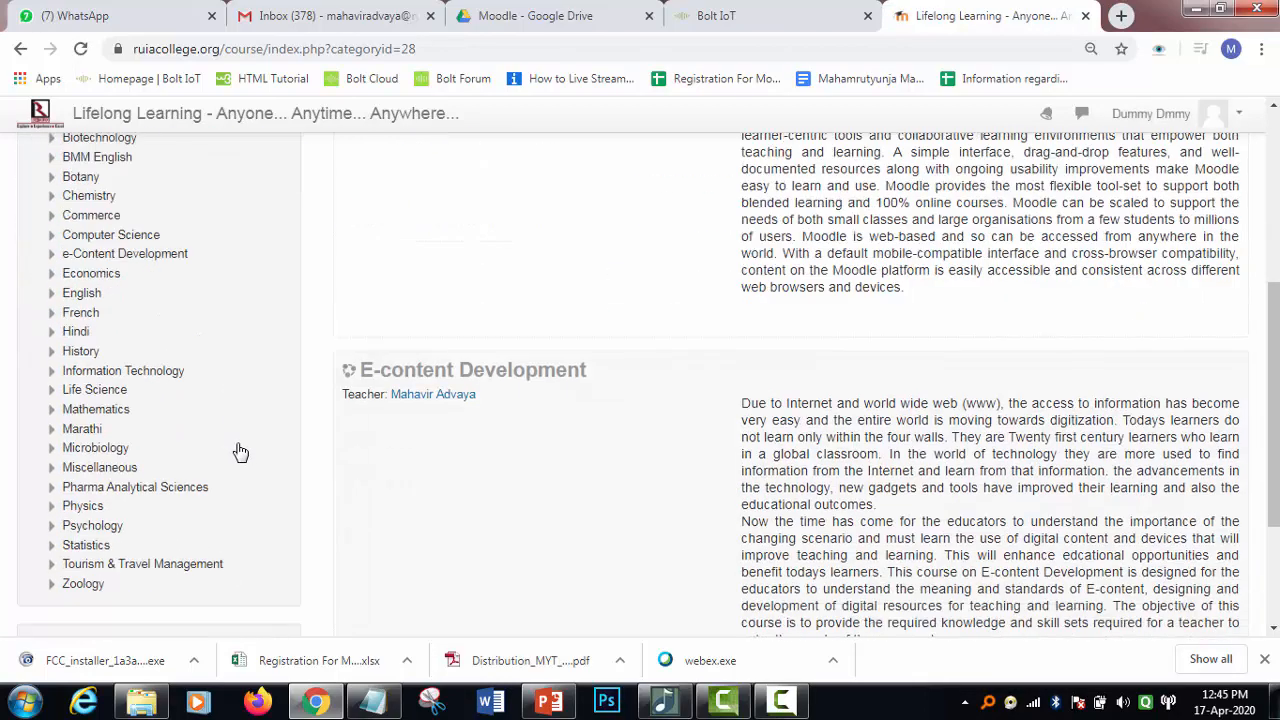
pyautogui.scroll(-2, 240, 452)
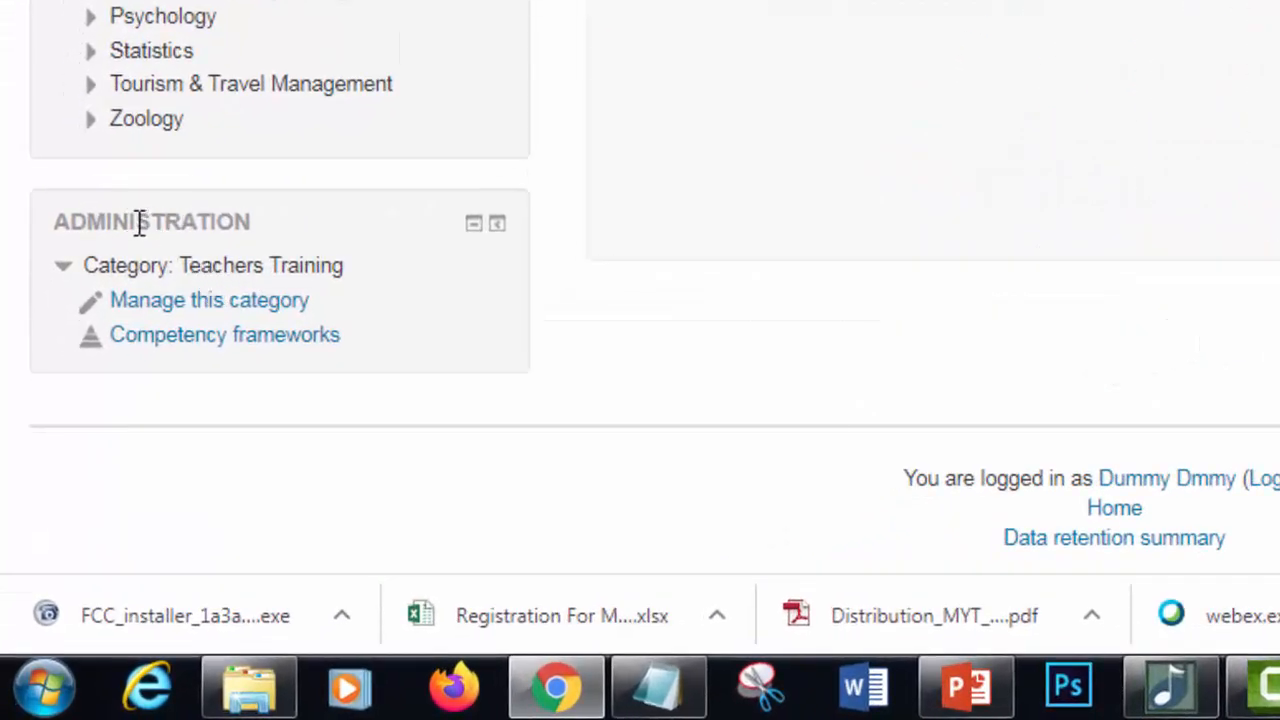
pyautogui.moveTo(68, 221); pyautogui.dragTo(337, 283)
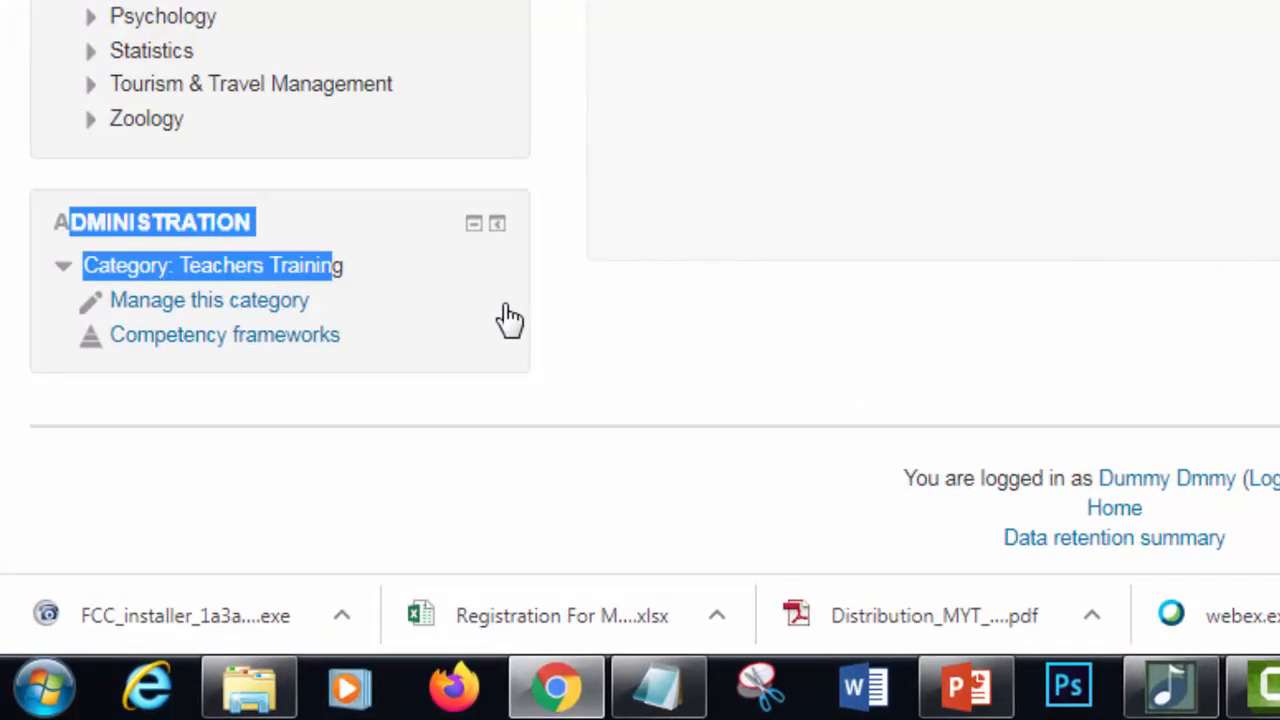
pyautogui.scroll(2, 455, 310)
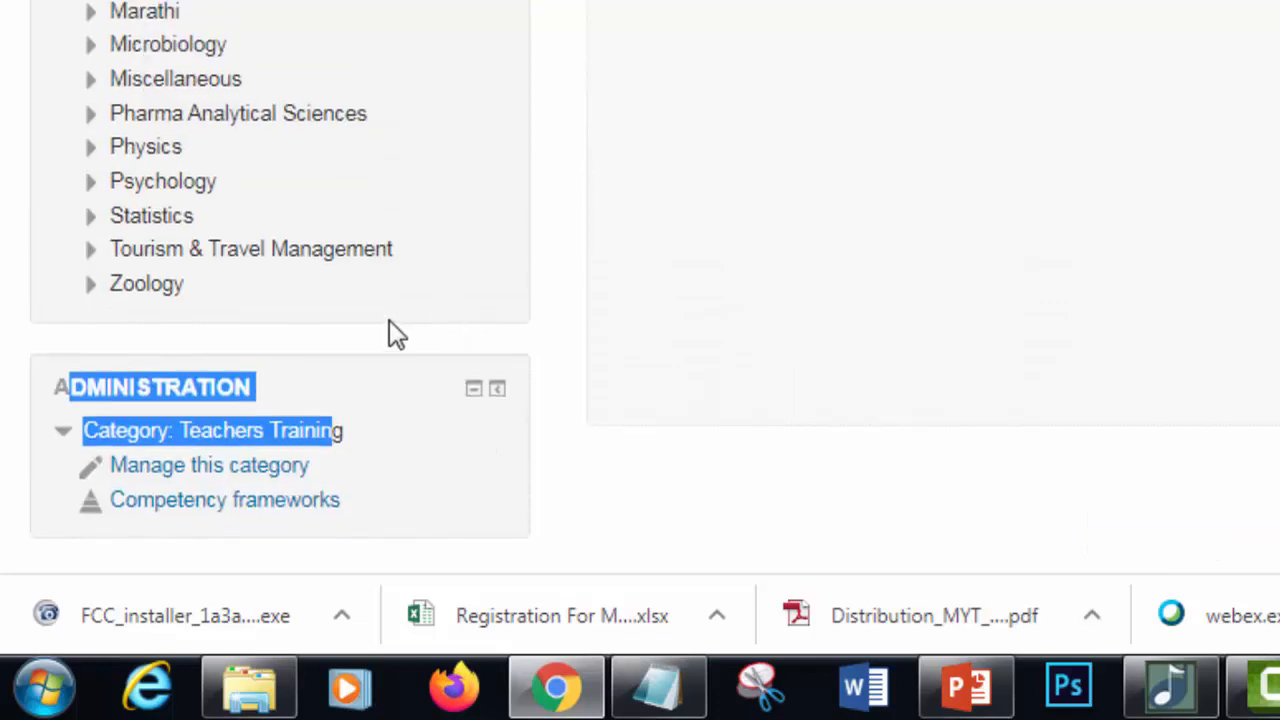
pyautogui.scroll(-2, 389, 352)
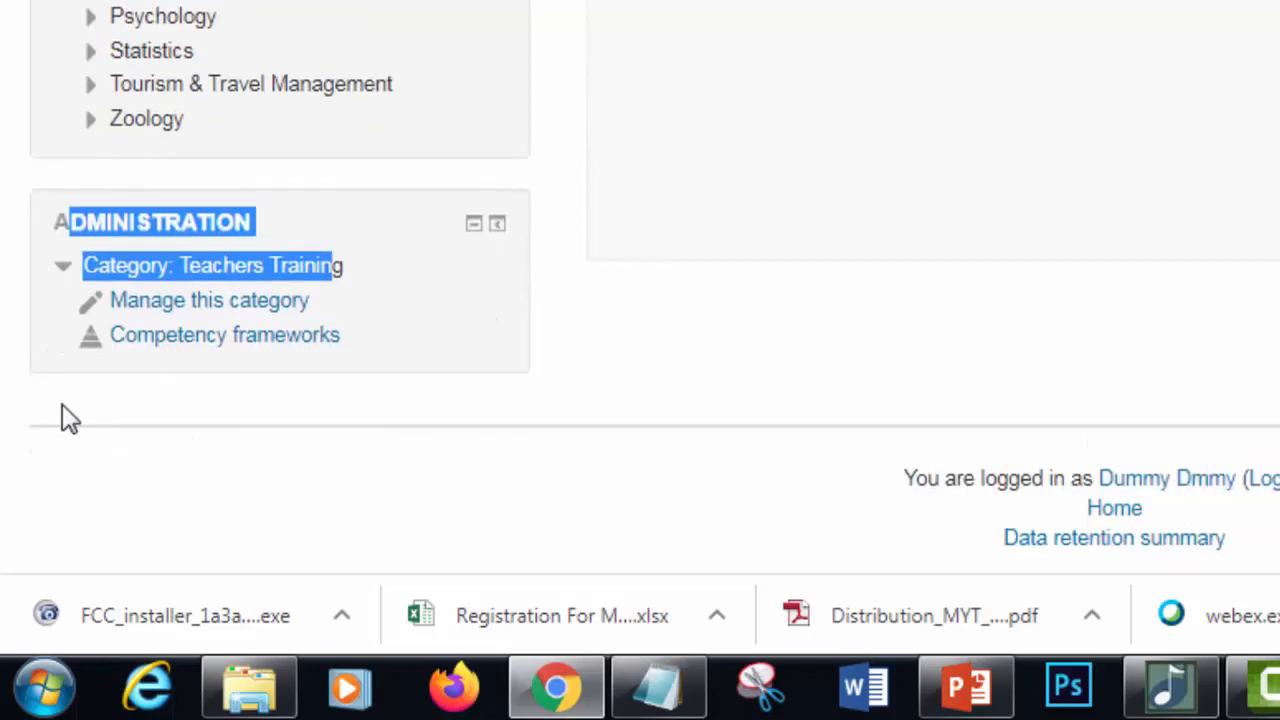
pyautogui.click(222, 313)
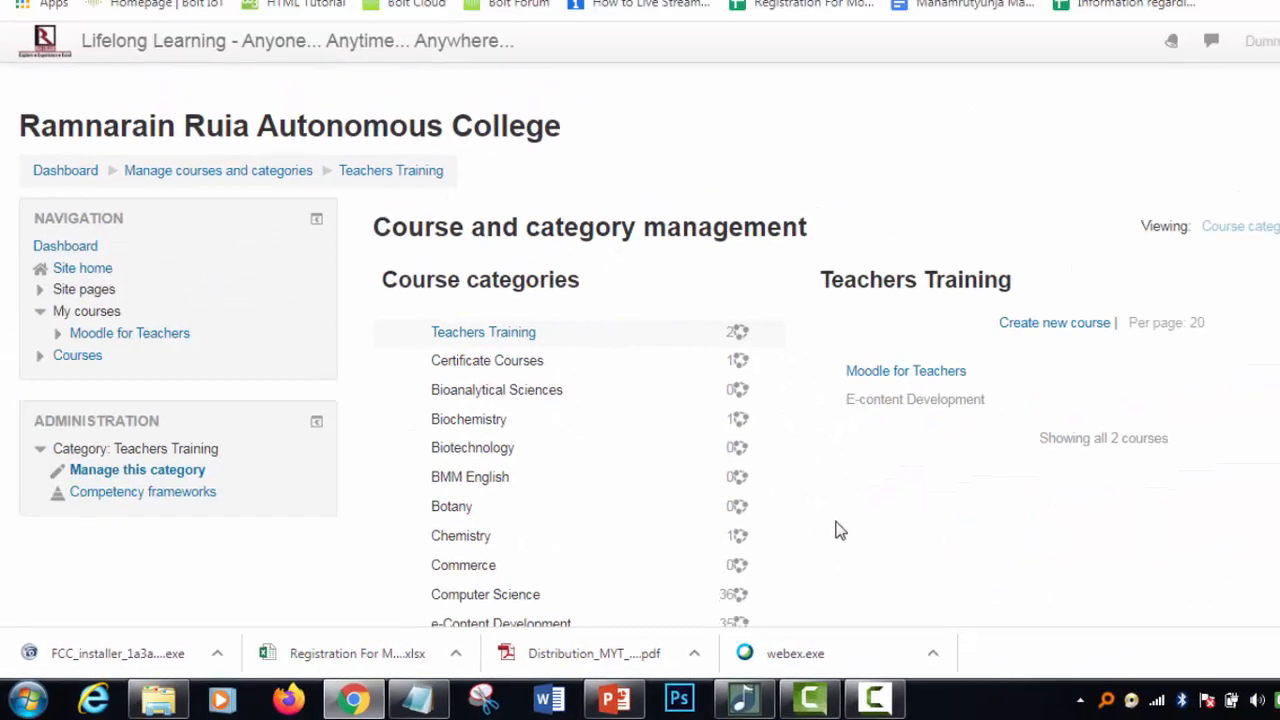
# Step: Start creating a new course in the Teachers Training category and look over its blank form
pyautogui.click(1052, 338)
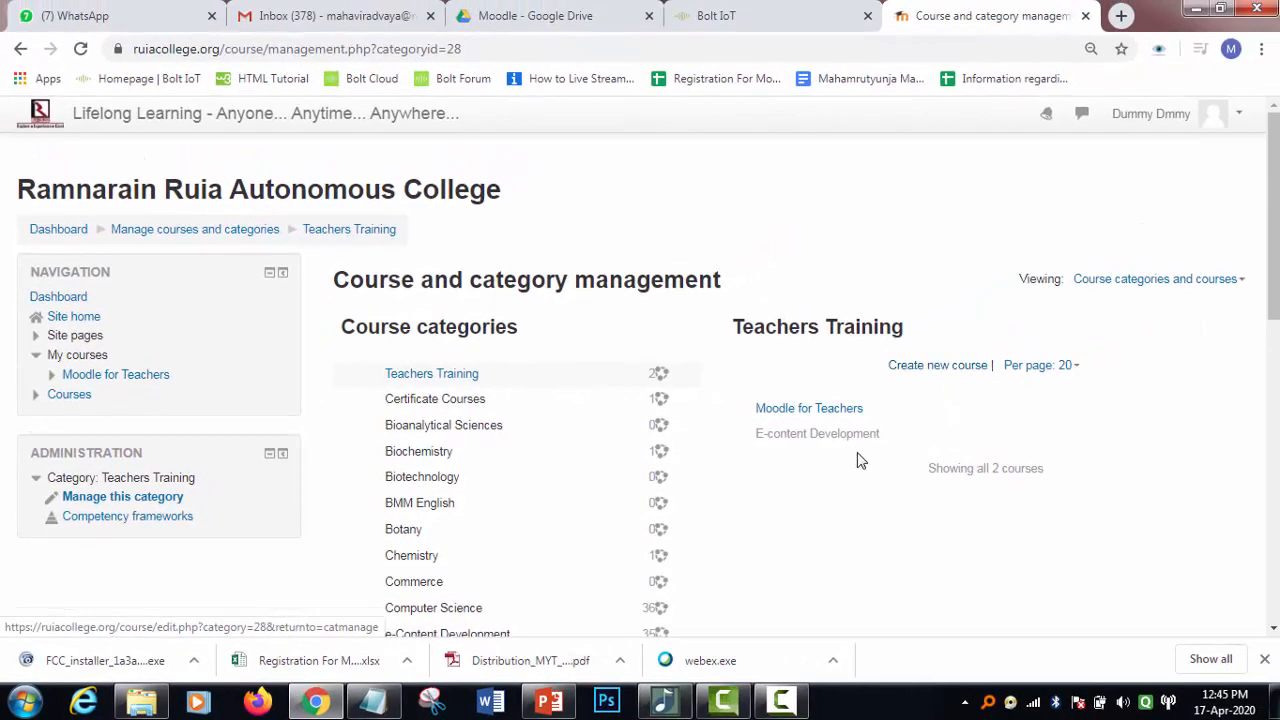
pyautogui.click(957, 366)
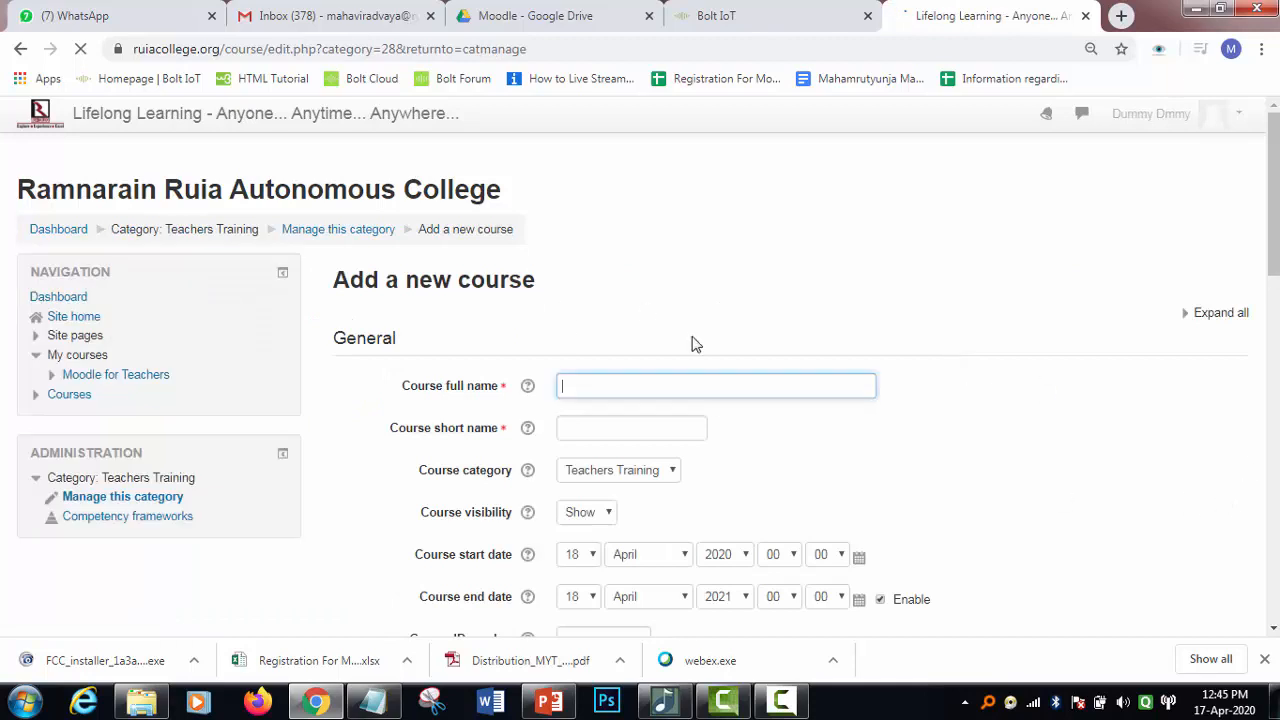
pyautogui.scroll(-7, 700, 357)
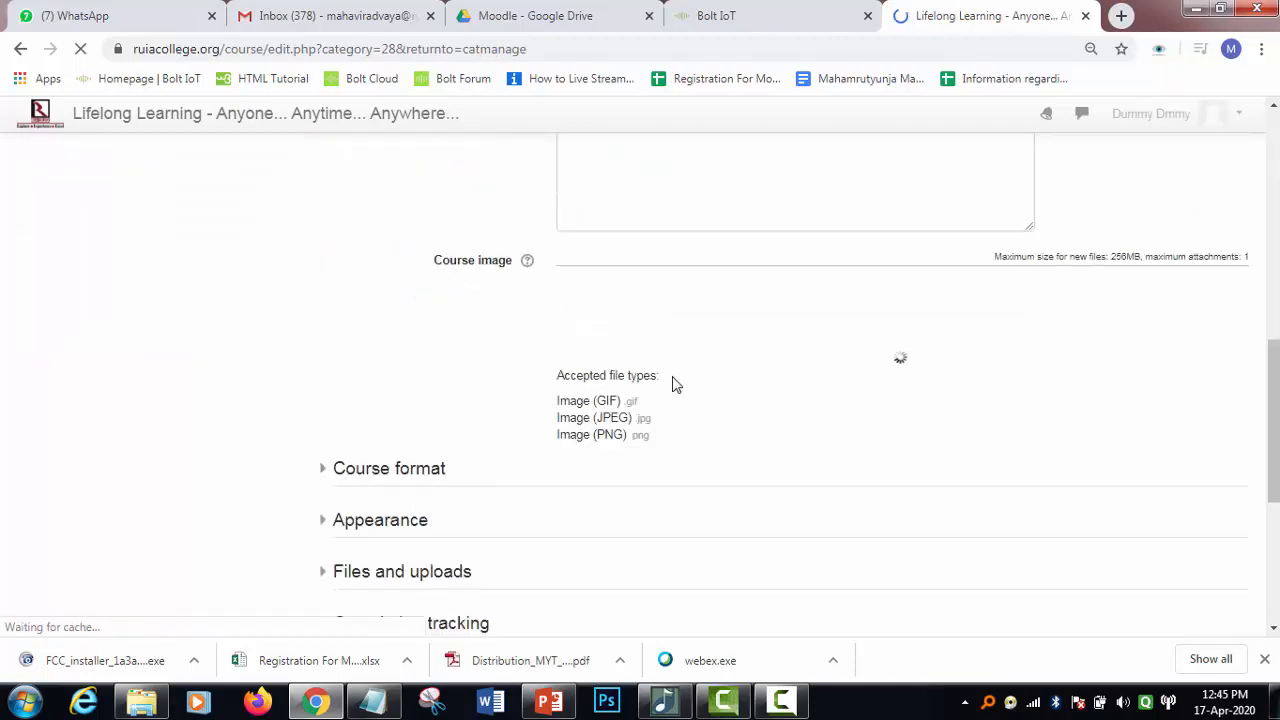
pyautogui.click(687, 394)
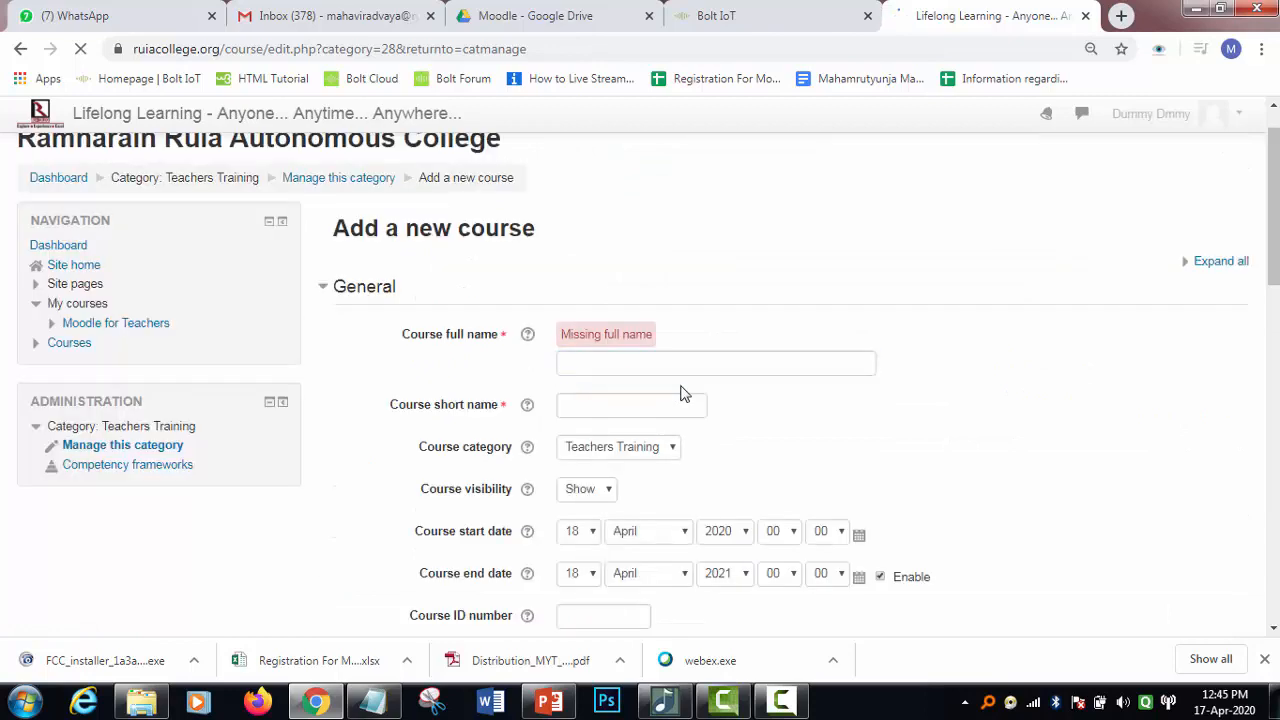
pyautogui.scroll(1, 681, 393)
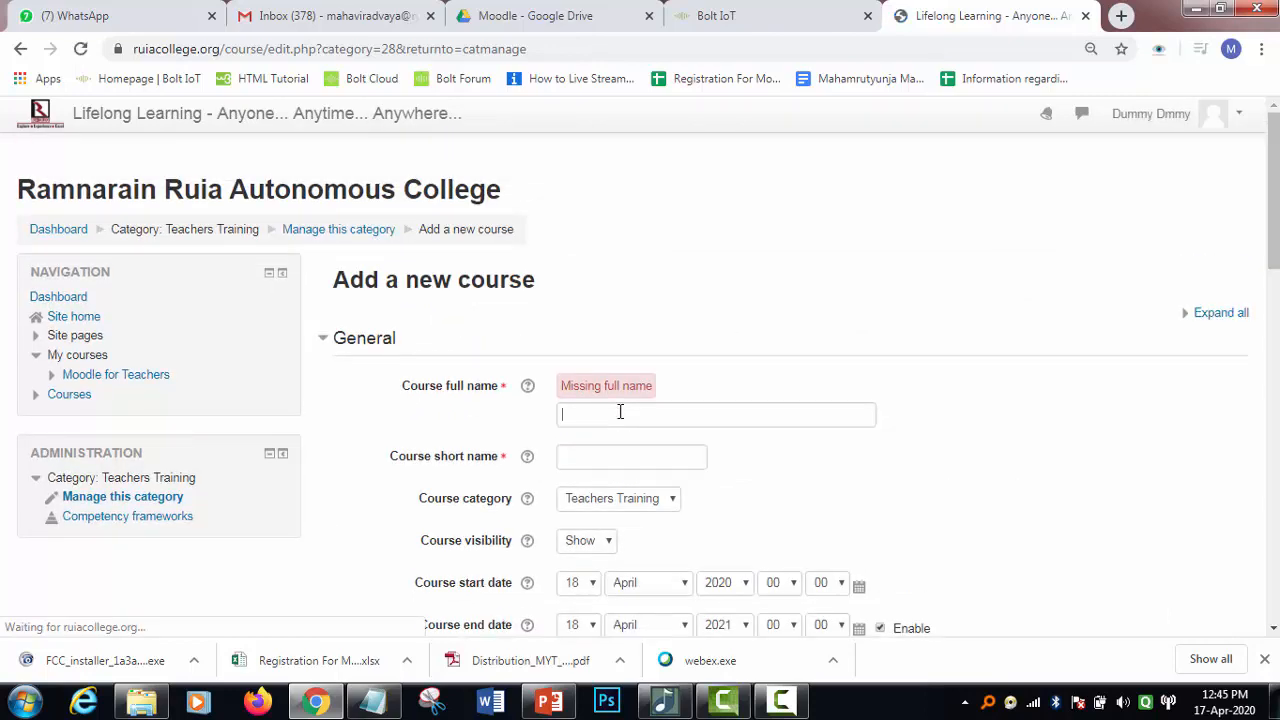
# Step: Enter "Introduction to Computers" as the course full name
pyautogui.click(744, 417)
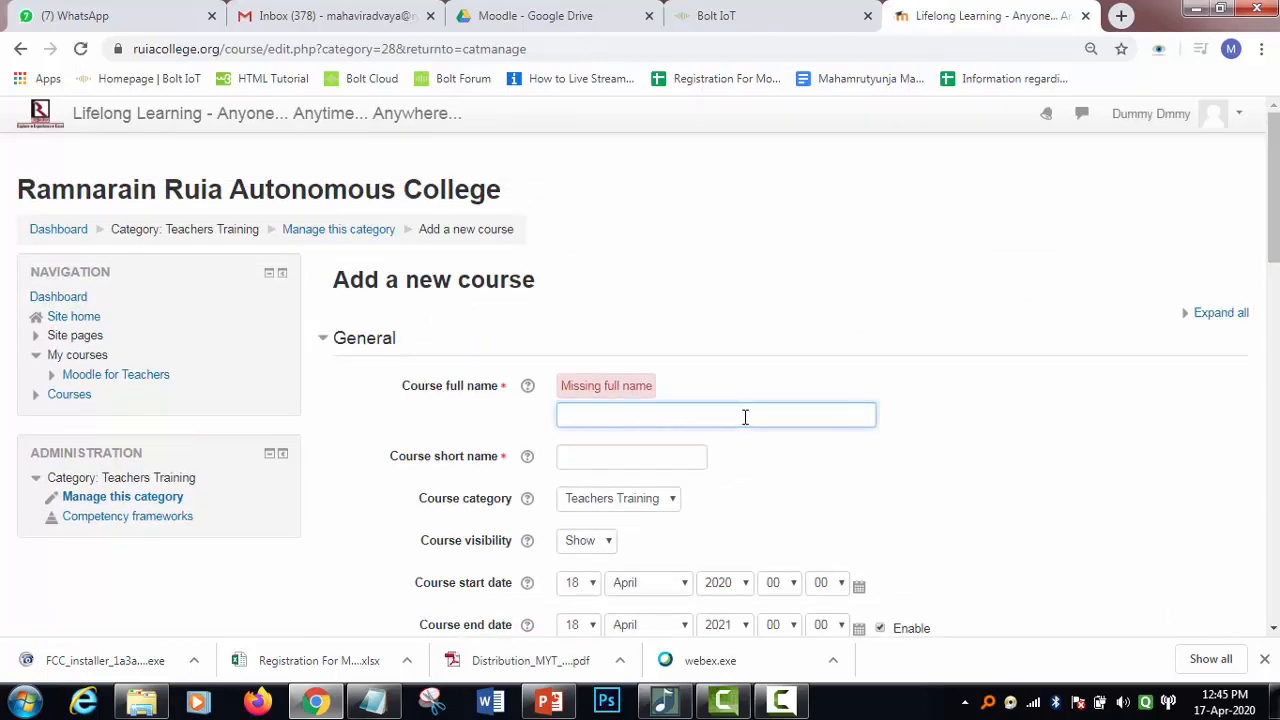
pyautogui.write('Int')
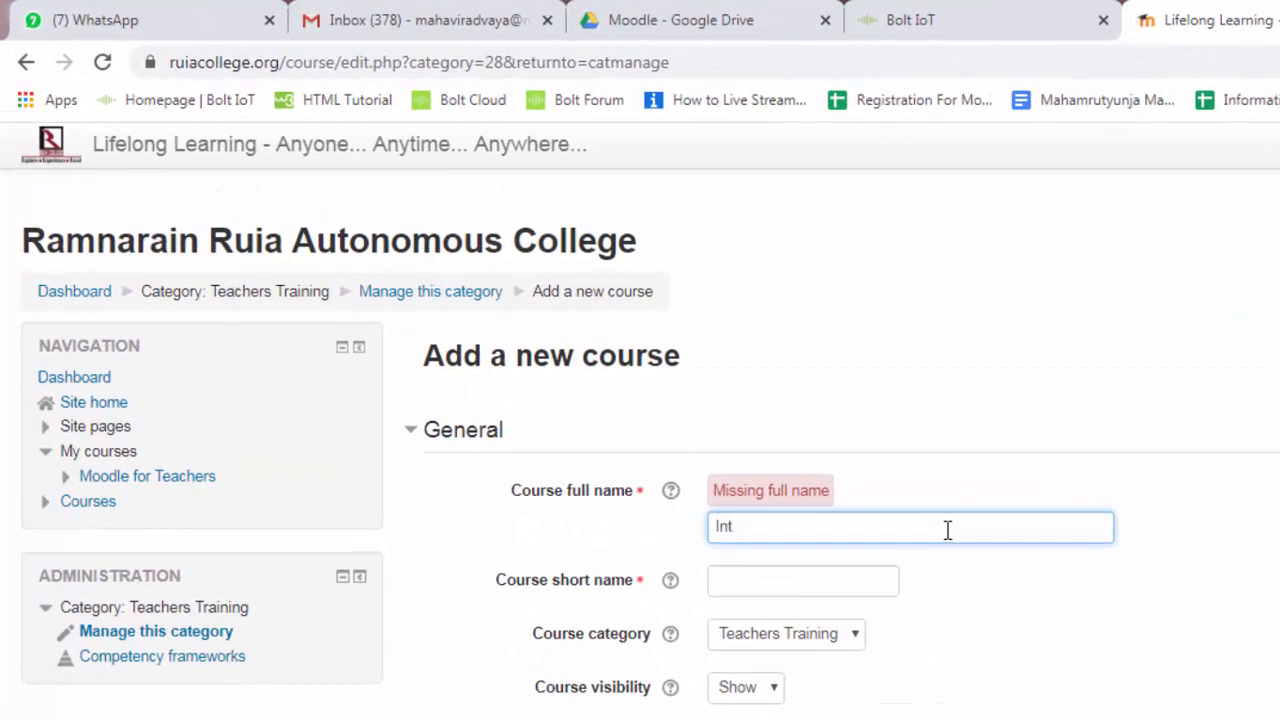
pyautogui.write('roduti')
pyautogui.press('BackSpace')
pyautogui.write('ction to Compu')
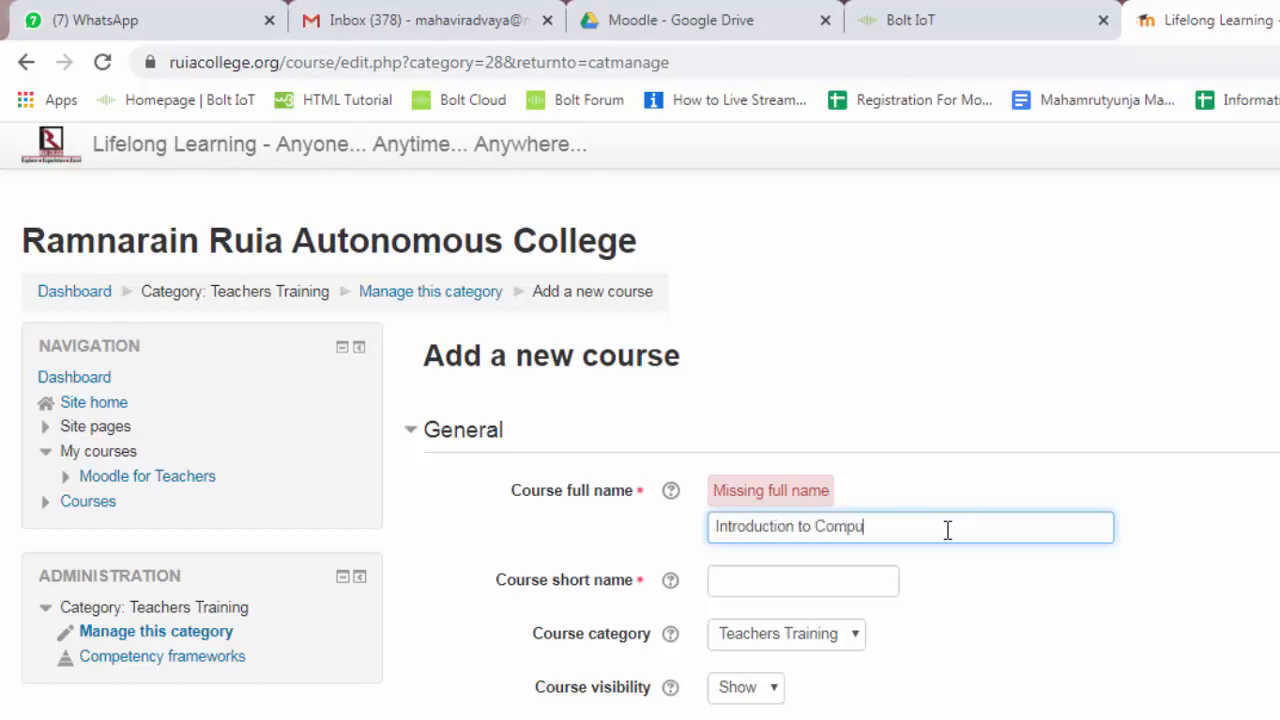
pyautogui.write('ters')
# Step: Copy the course full name into the course short name, making it "Introduction to Computers"
pyautogui.moveTo(940, 526); pyautogui.dragTo(689, 534)
pyautogui.hotkey('ctrl', 'c')
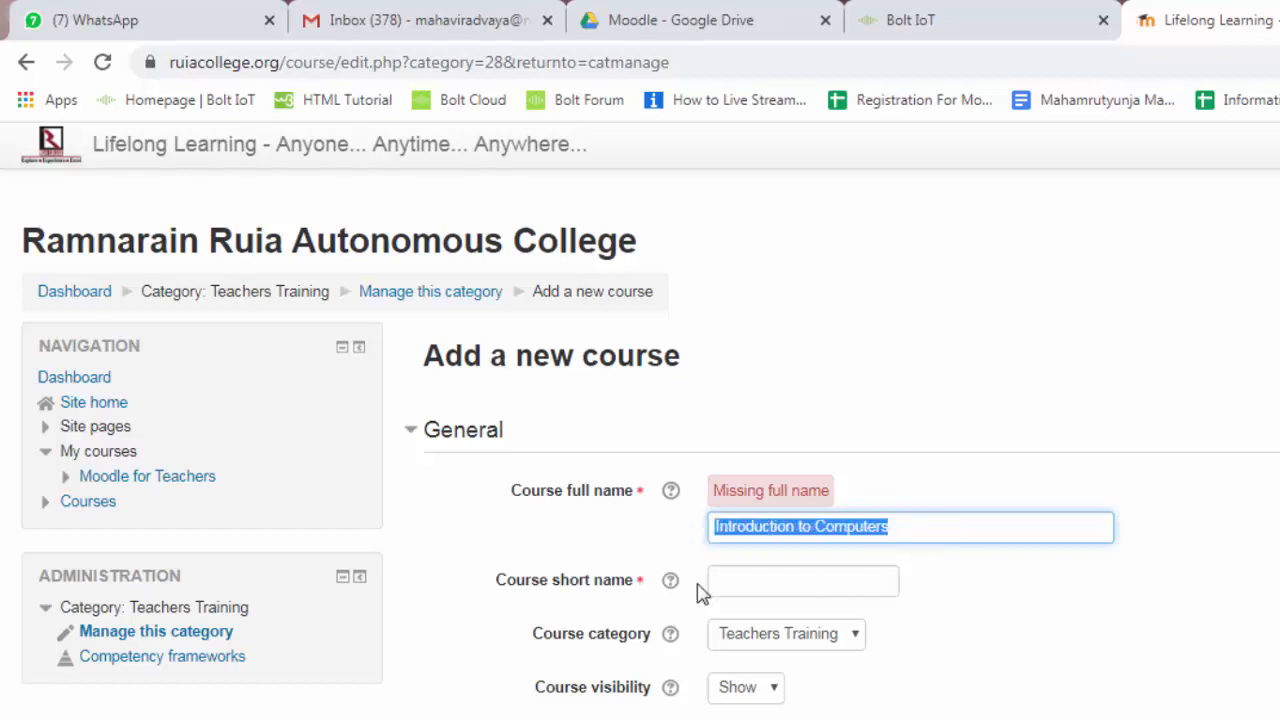
pyautogui.click(737, 588)
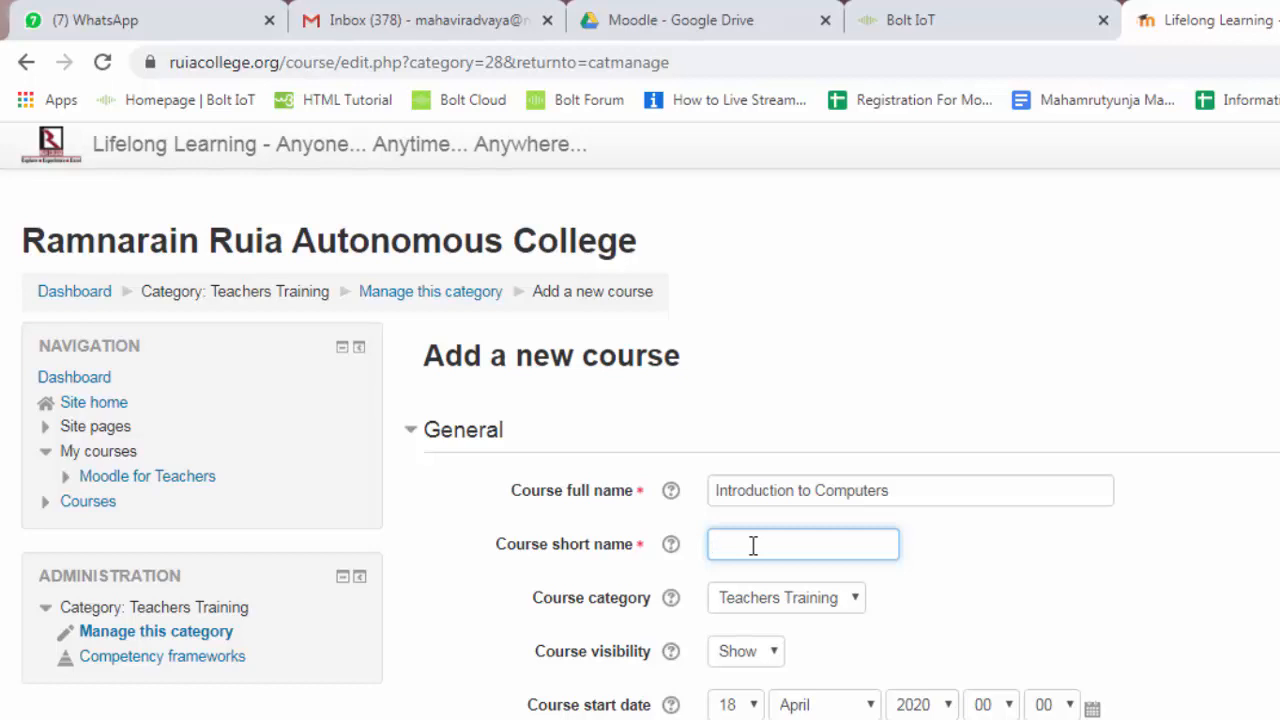
pyautogui.hotkey('ctrl', 'v')
# Step: Choose Teachers Training as the course category
pyautogui.scroll(-3, 914, 574)
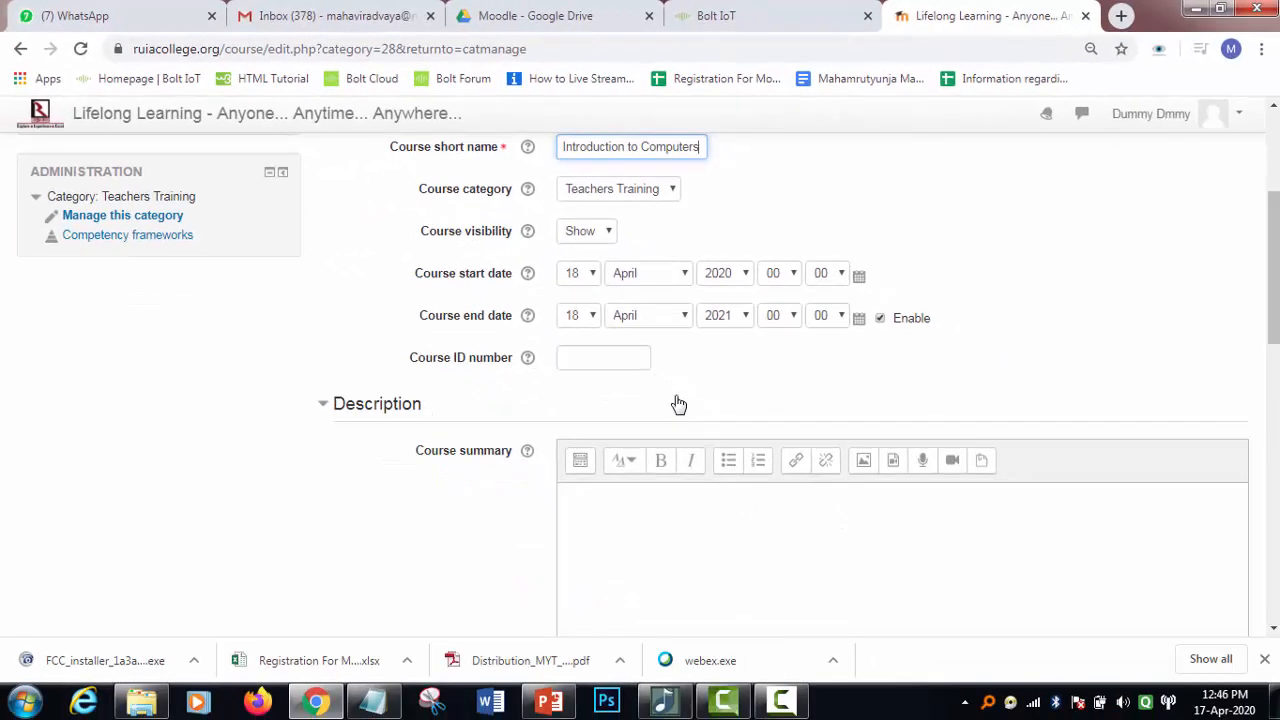
pyautogui.scroll(1, 678, 404)
pyautogui.click(668, 286)
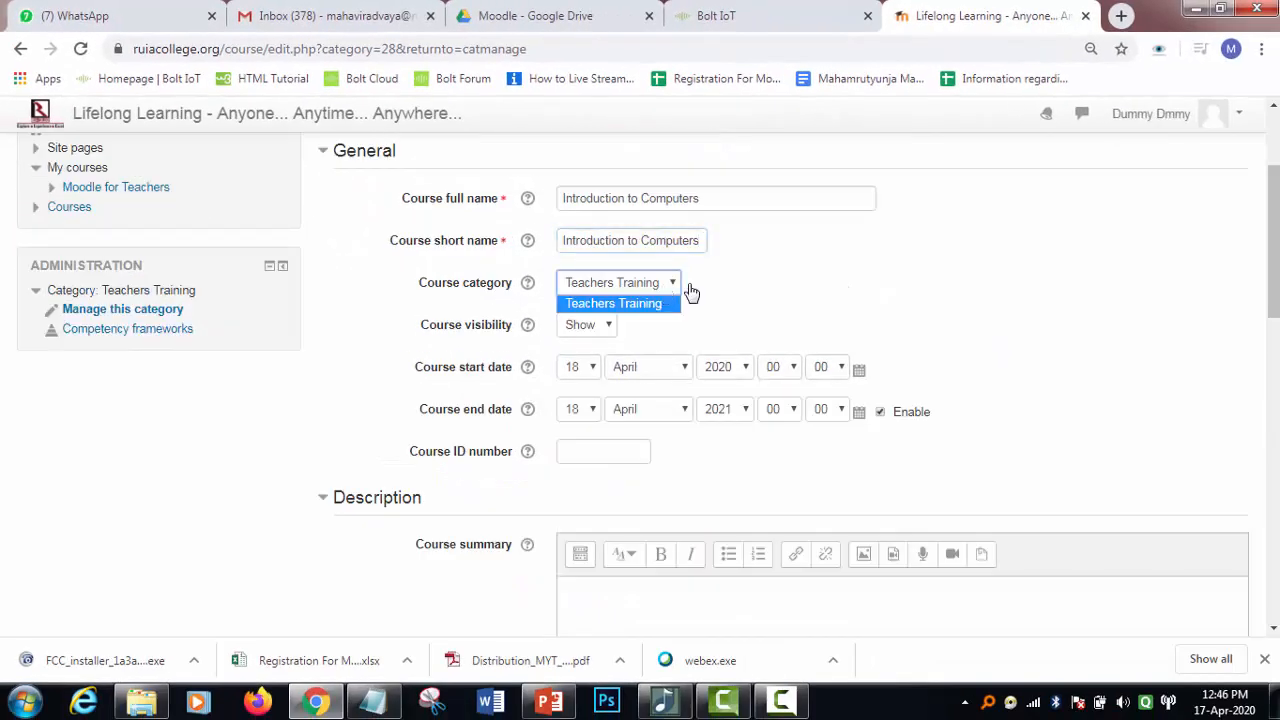
pyautogui.click(601, 301)
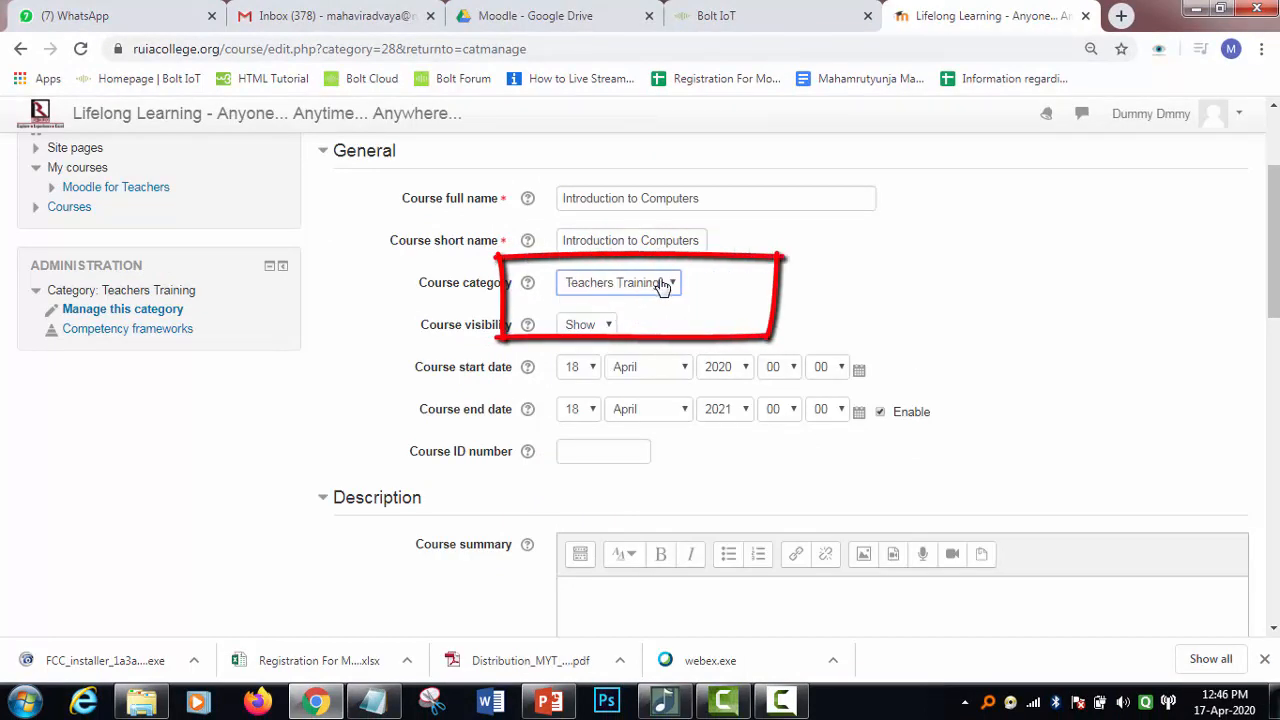
# Step: Examine the day choices for the course start date without changing the date
pyautogui.scroll(-1, 877, 303)
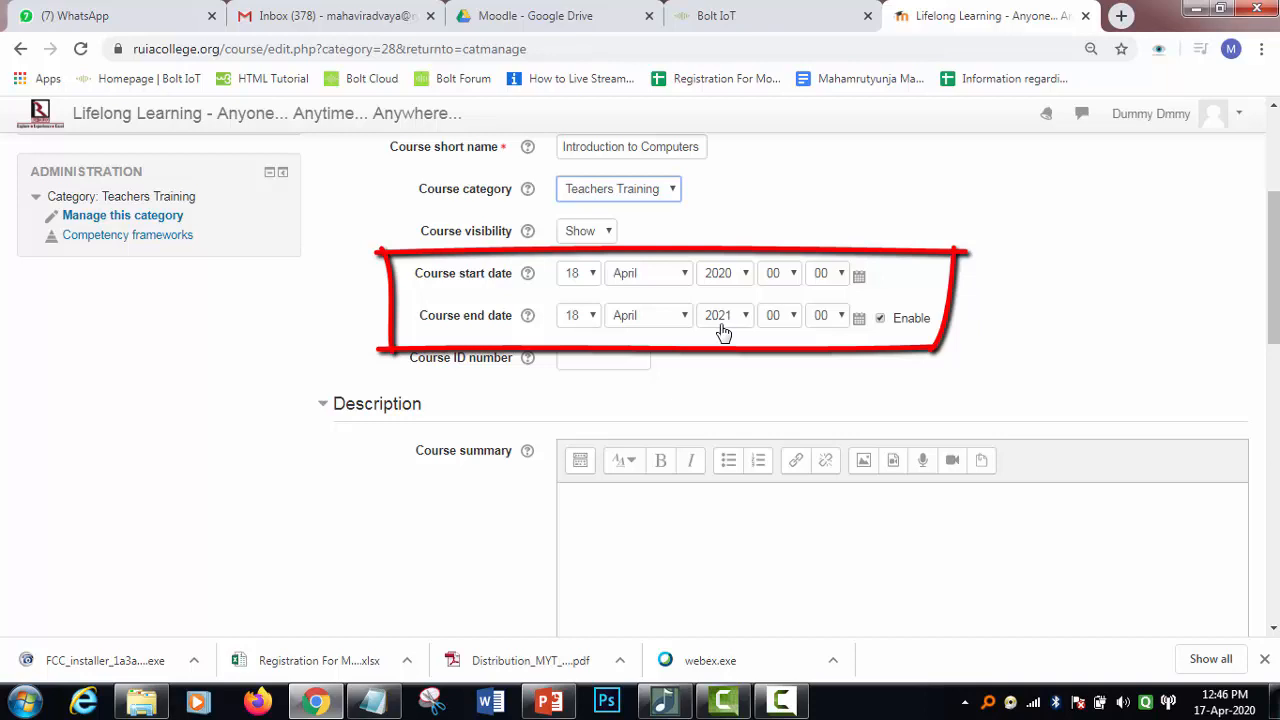
pyautogui.click(591, 273)
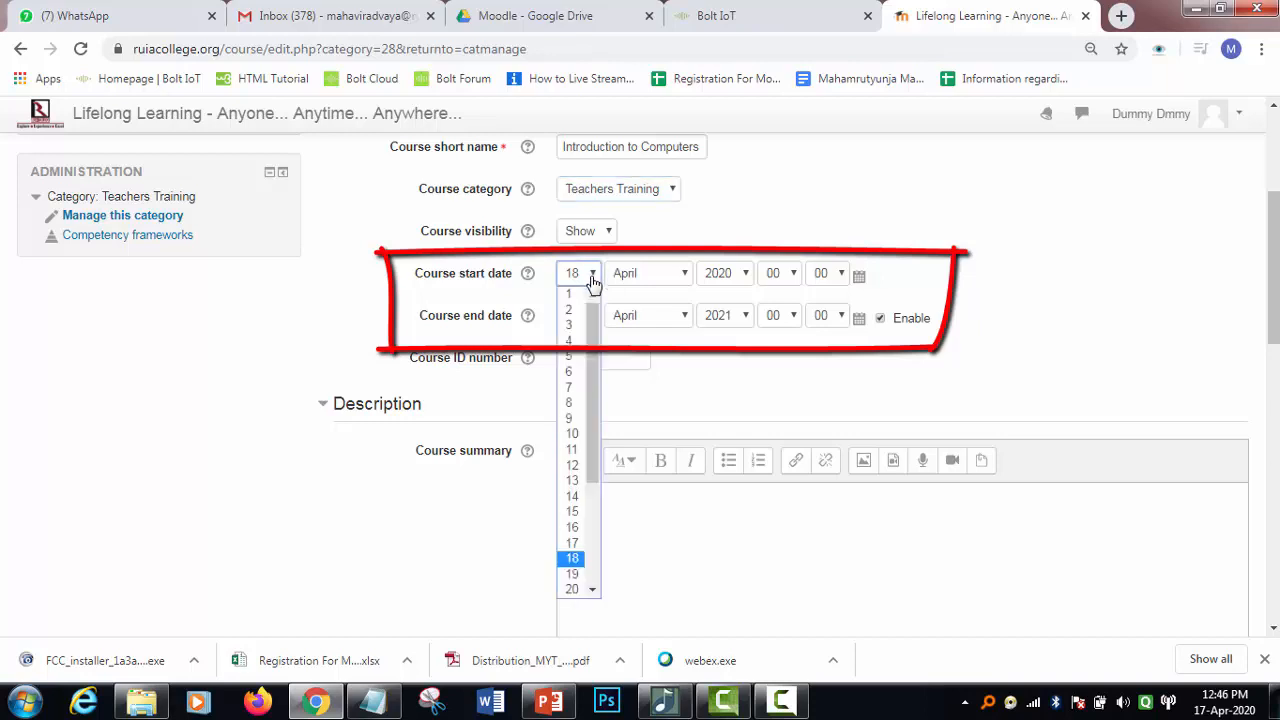
pyautogui.click(761, 376)
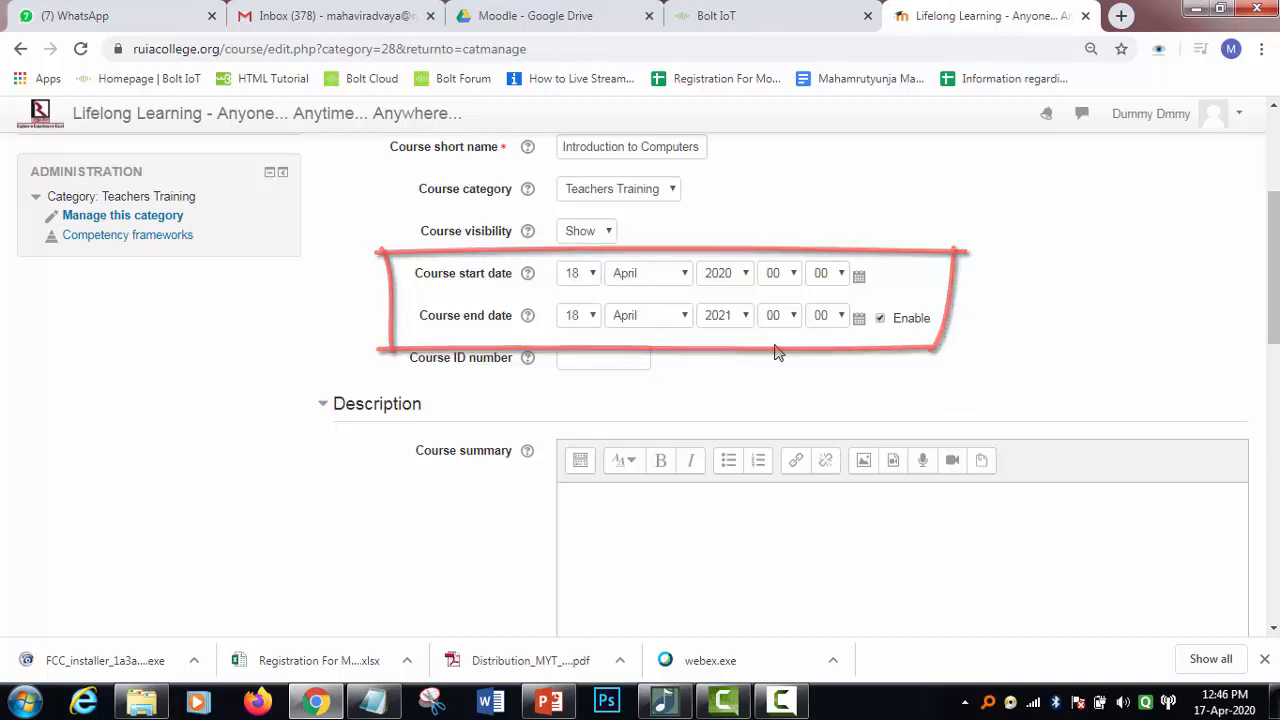
# Step: Enter "This course is an introduction to computers" as the course summary, correcting the misspelled word "intorduction"
pyautogui.scroll(-1, 774, 352)
pyautogui.click(662, 410)
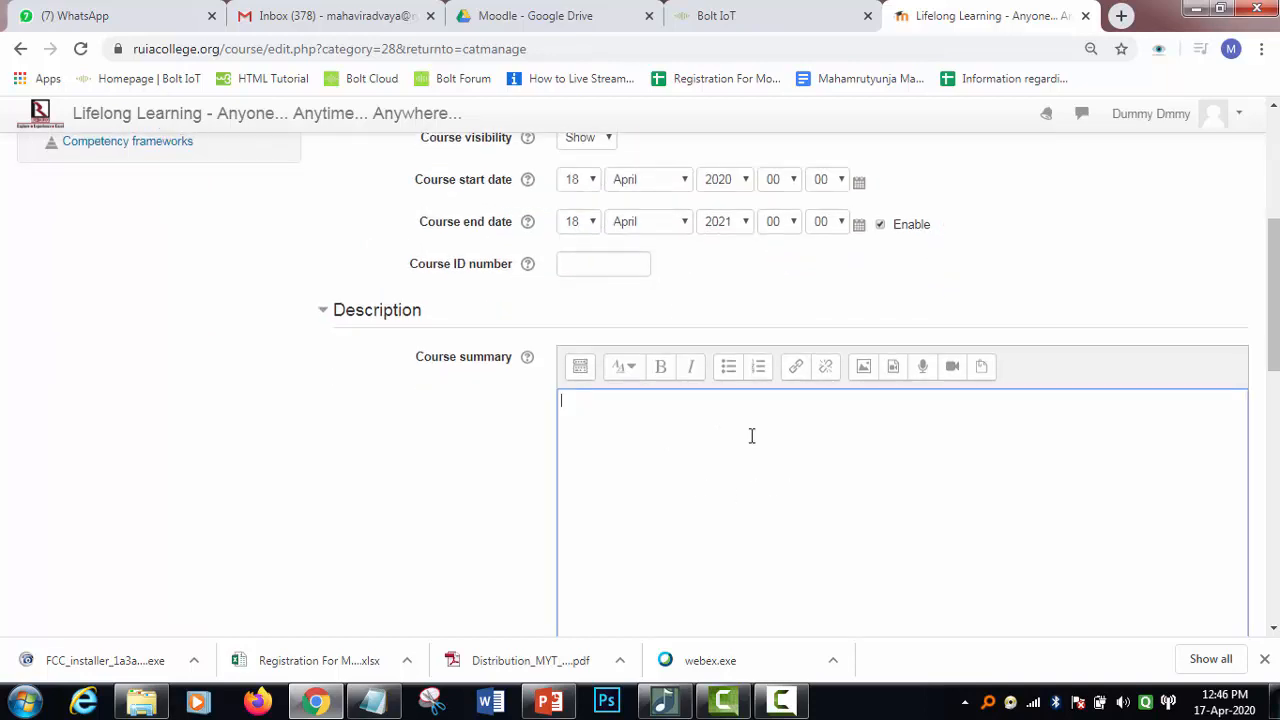
pyautogui.scroll(3, 754, 494)
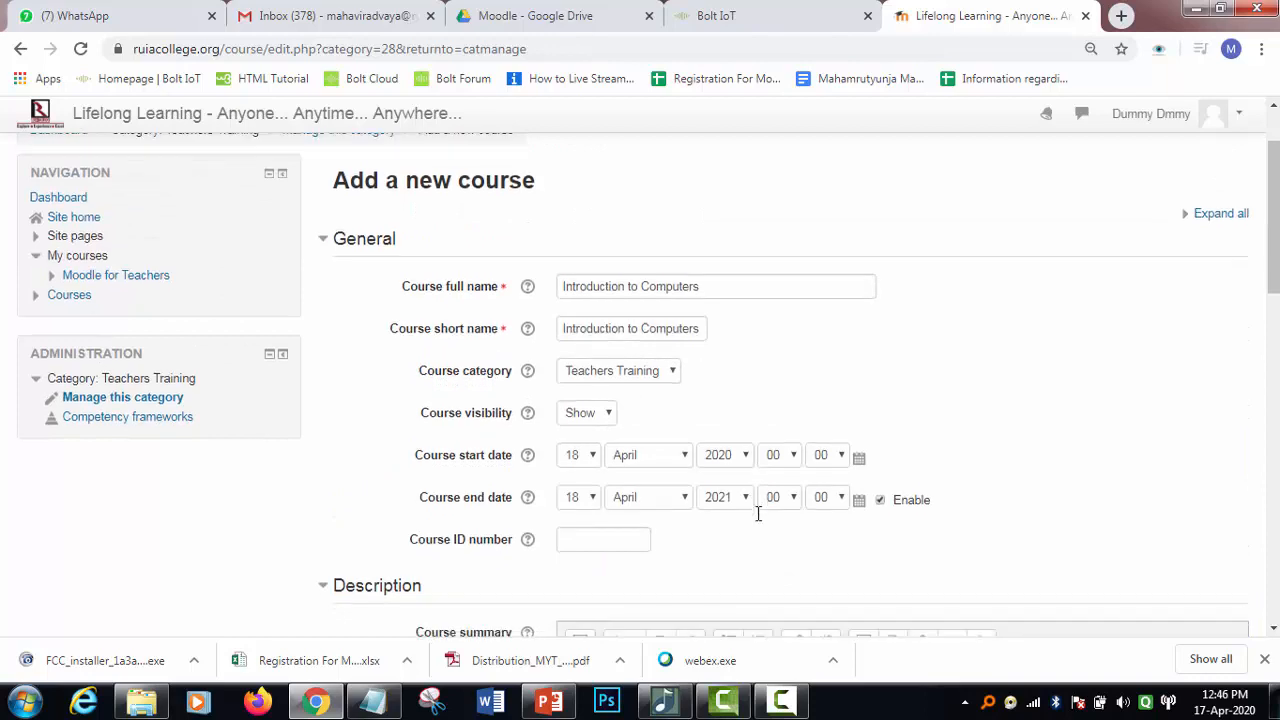
pyautogui.scroll(-2, 758, 513)
pyautogui.write('Th')
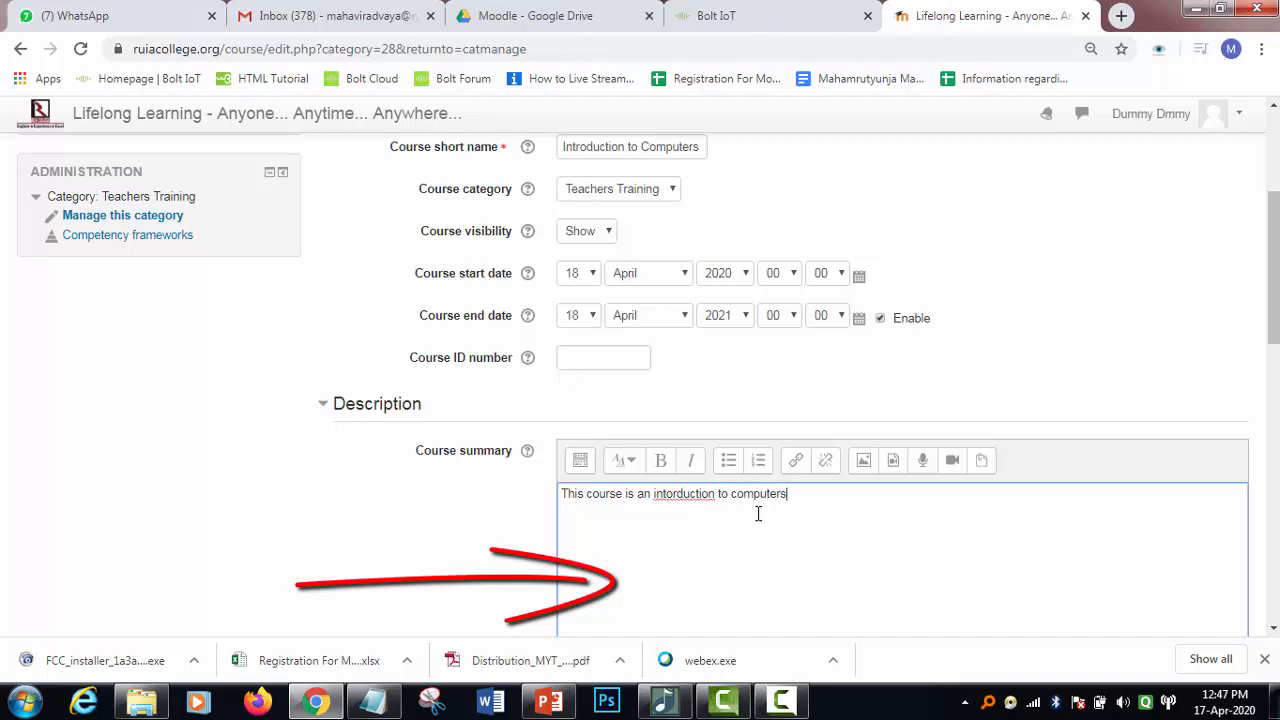
pyautogui.rightClick(699, 493)
pyautogui.click(752, 245)
# Step: Expand the Course format section and choose Topics format as the course format
pyautogui.scroll(-5, 771, 482)
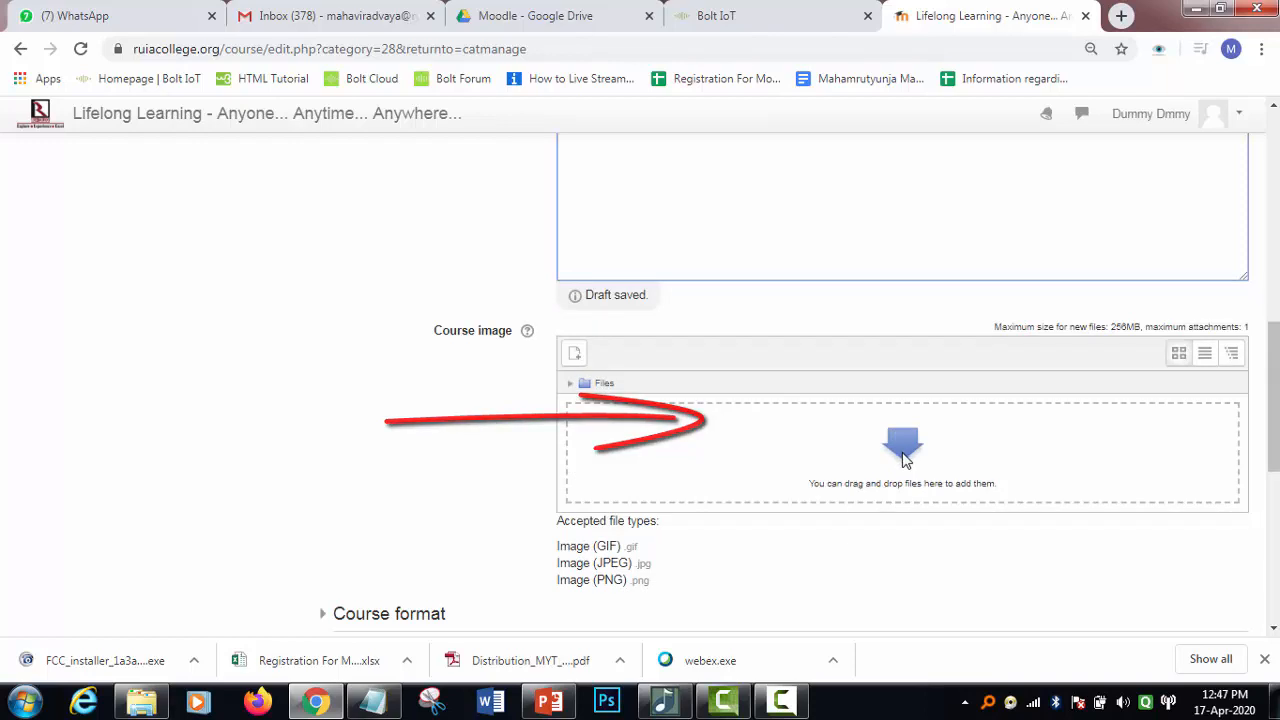
pyautogui.scroll(-3, 665, 480)
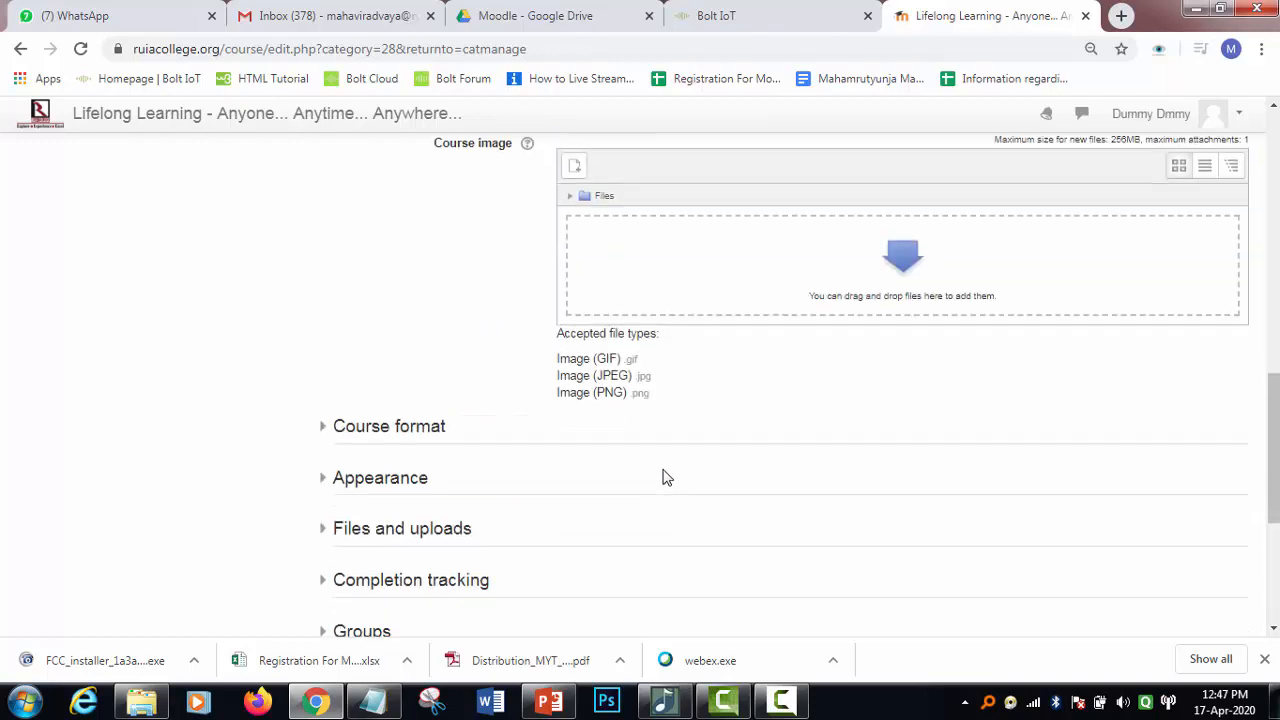
pyautogui.click(324, 335)
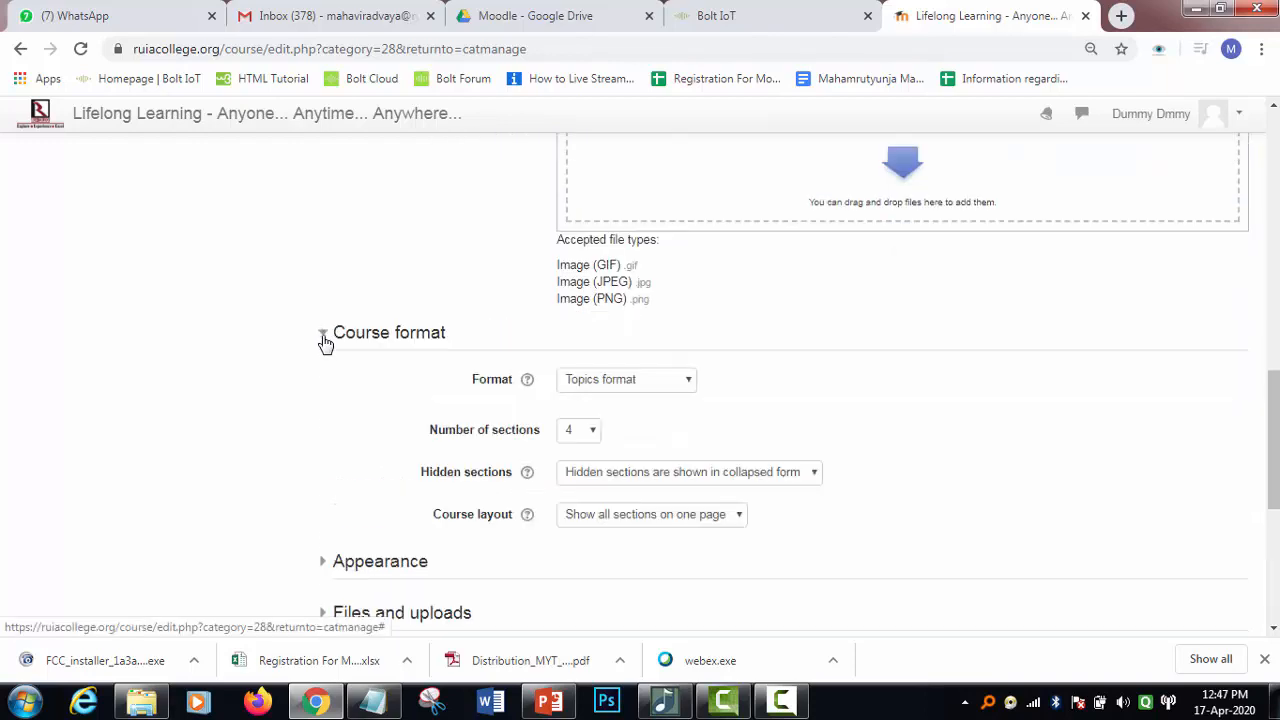
pyautogui.scroll(-4, 451, 592)
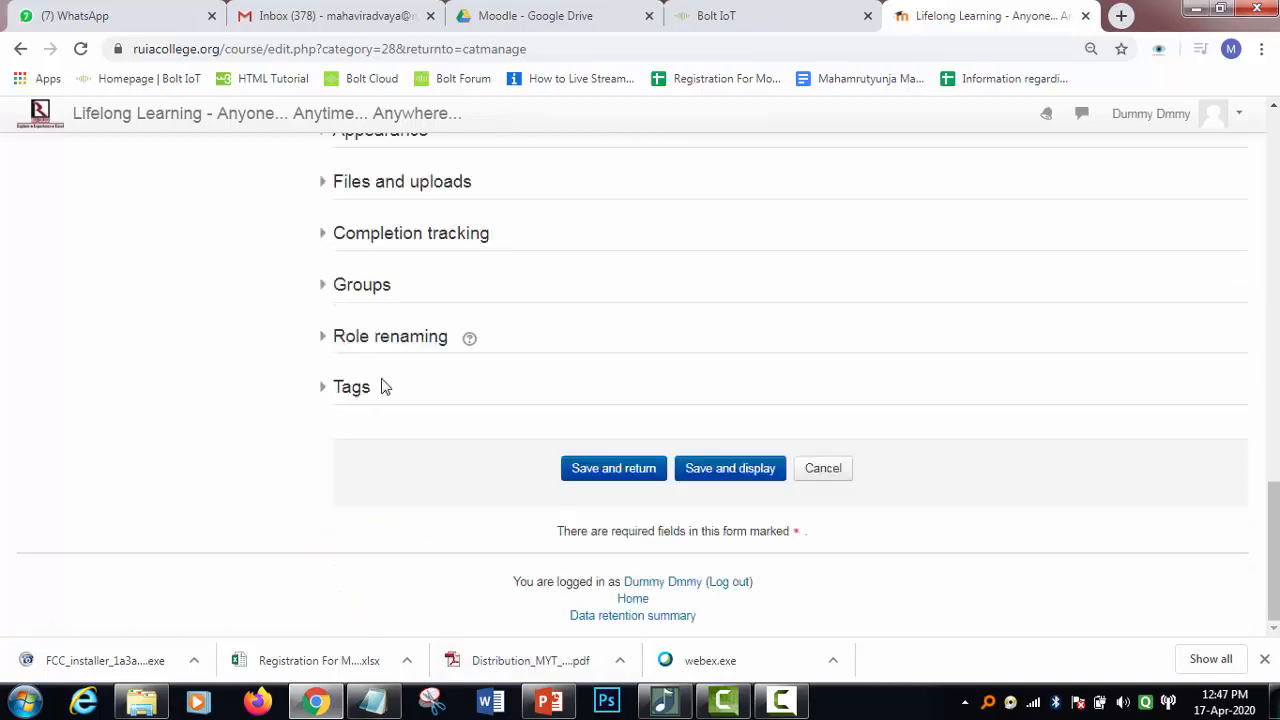
pyautogui.scroll(5, 510, 417)
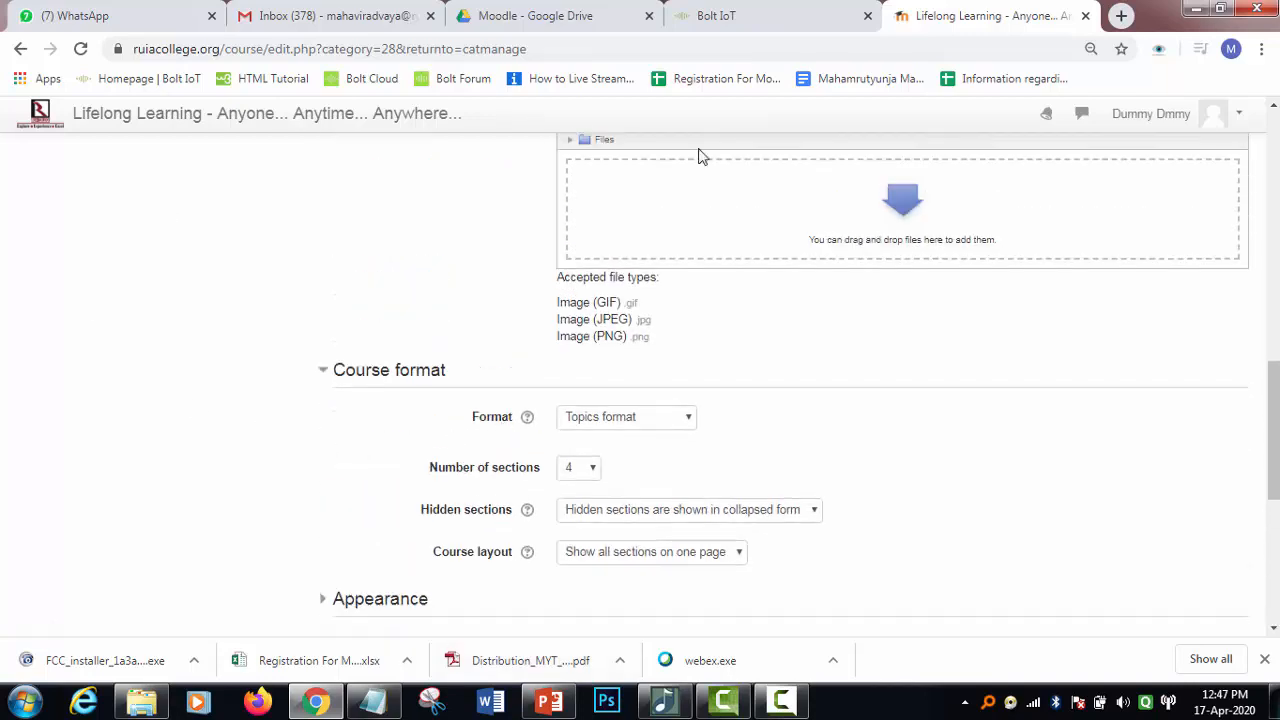
pyautogui.click(679, 420)
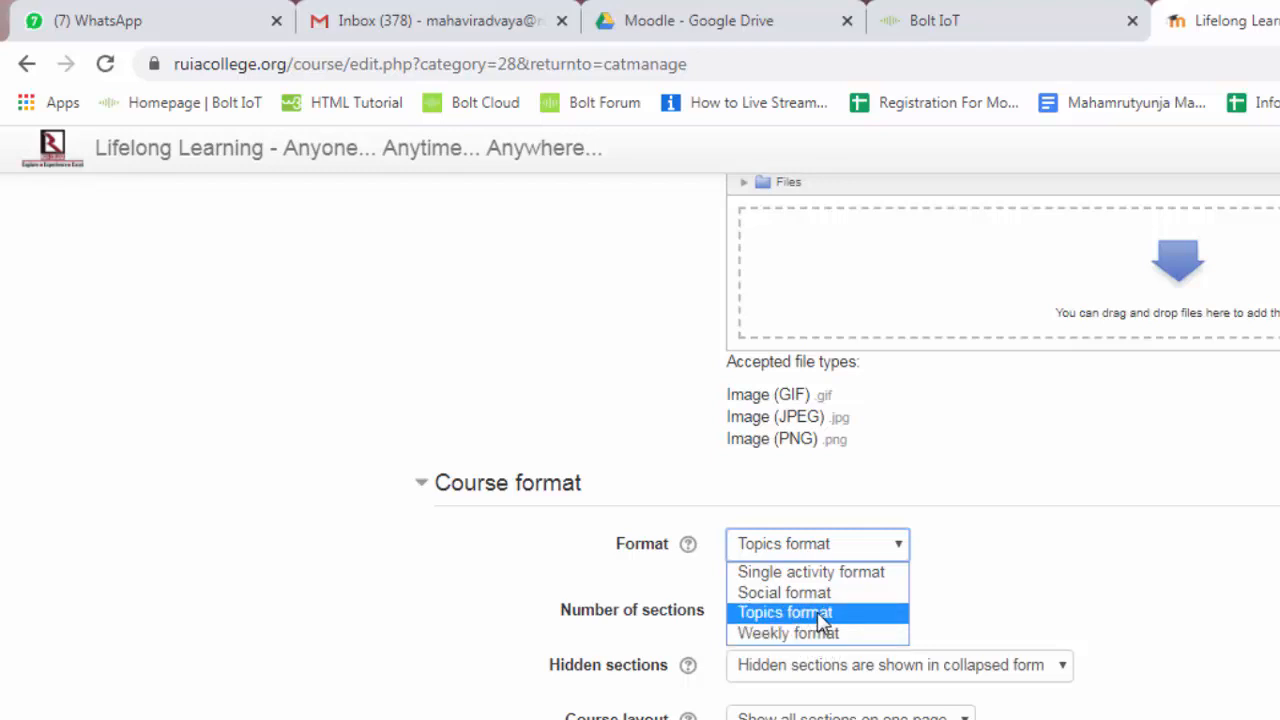
pyautogui.click(820, 613)
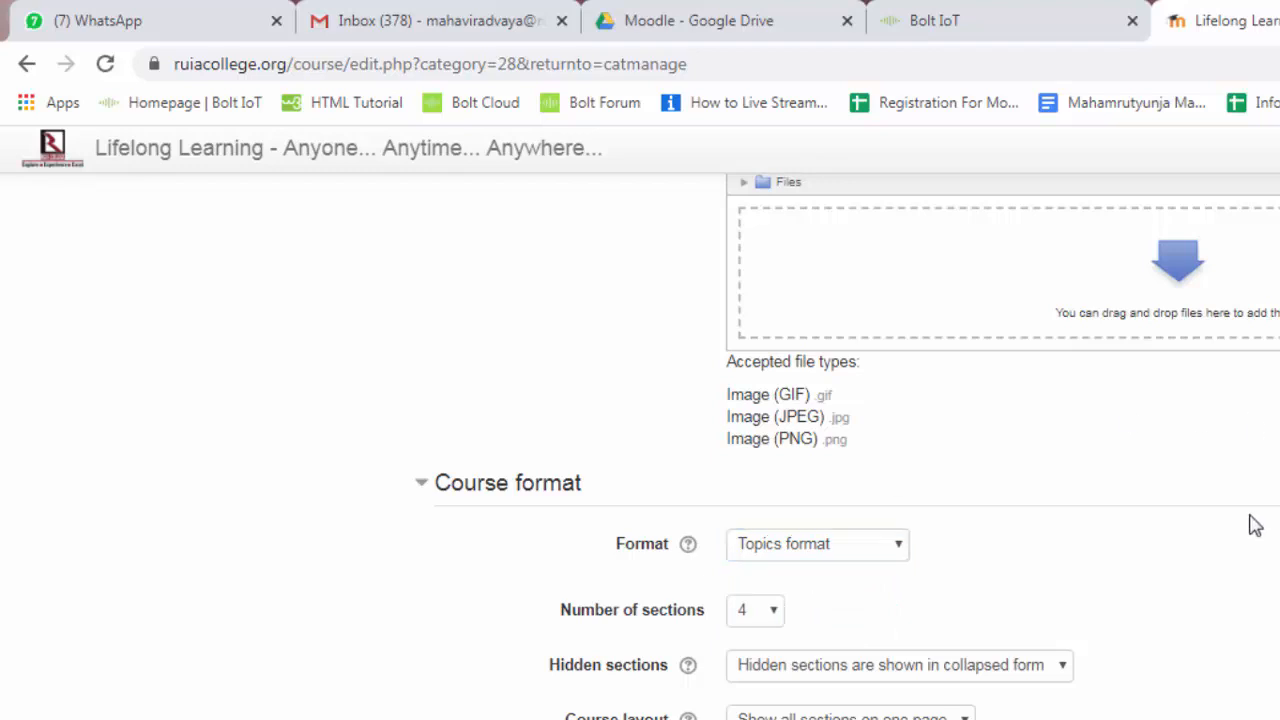
# Step: Set the number of course sections to 4
pyautogui.scroll(-1, 1250, 523)
pyautogui.scroll(-2, 1229, 531)
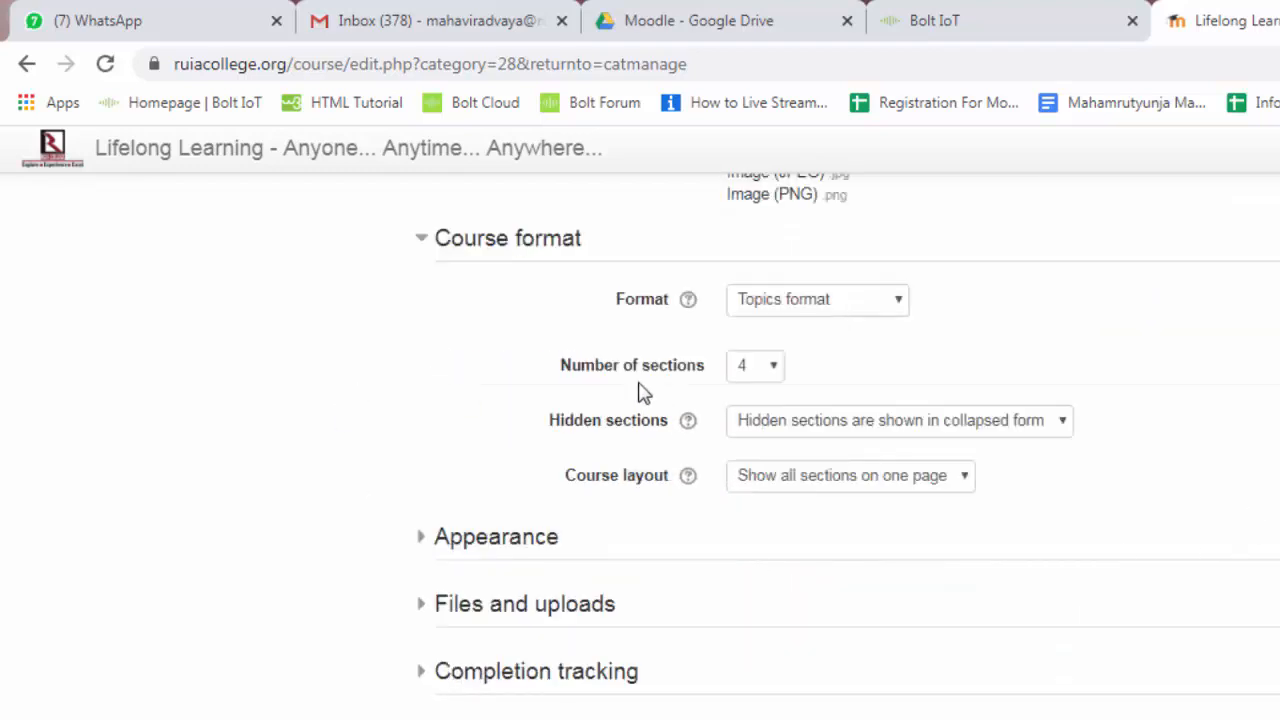
pyautogui.click(771, 372)
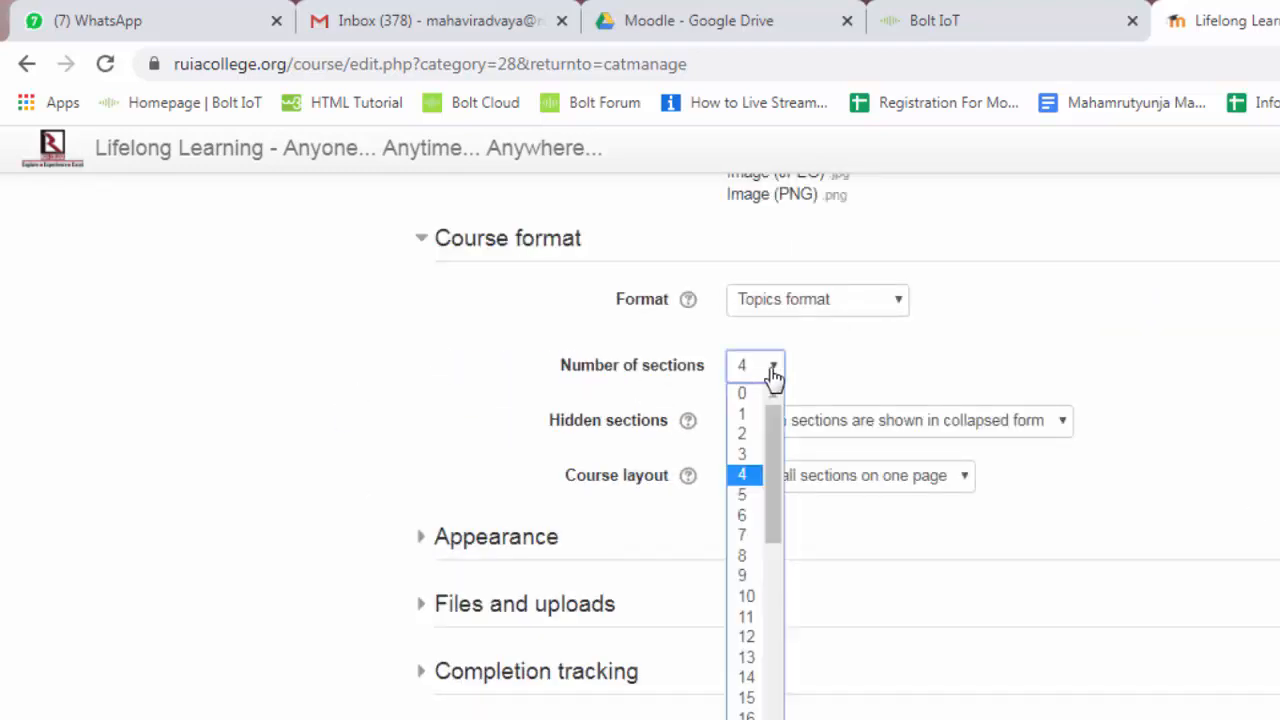
pyautogui.click(748, 480)
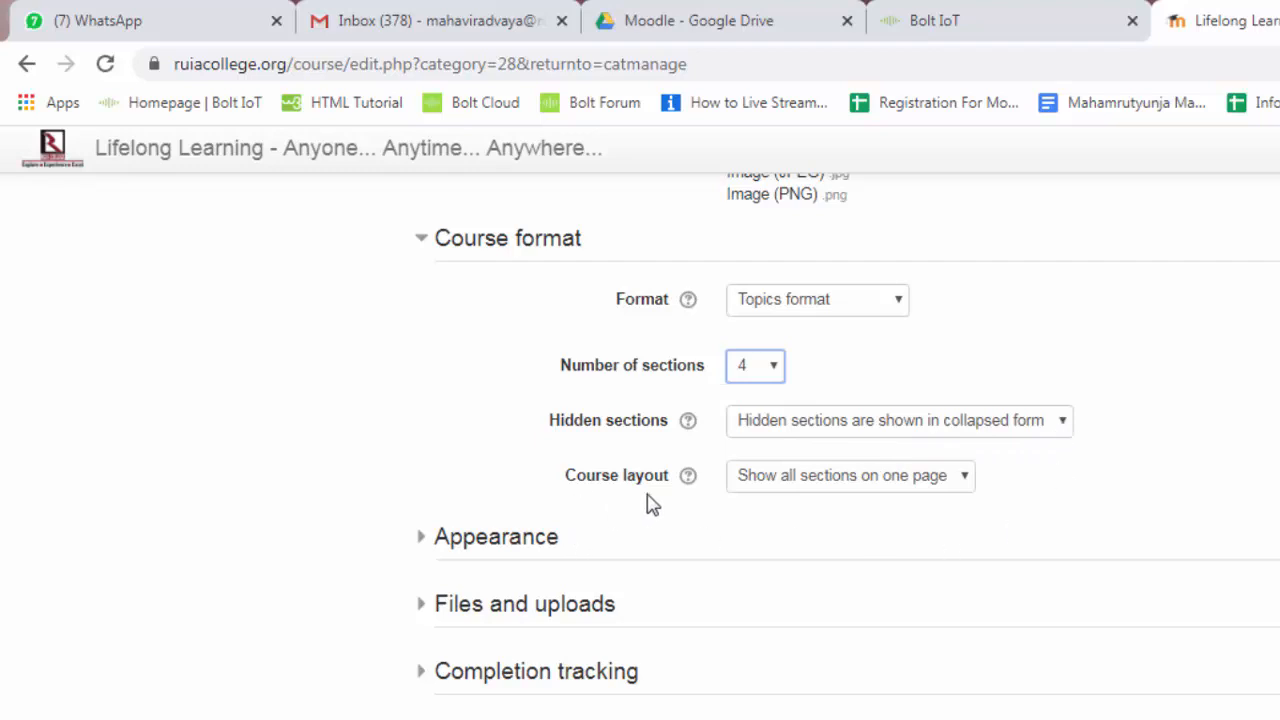
# Step: Examine the available choices for course layout and hidden sections without changing either setting
pyautogui.click(963, 485)
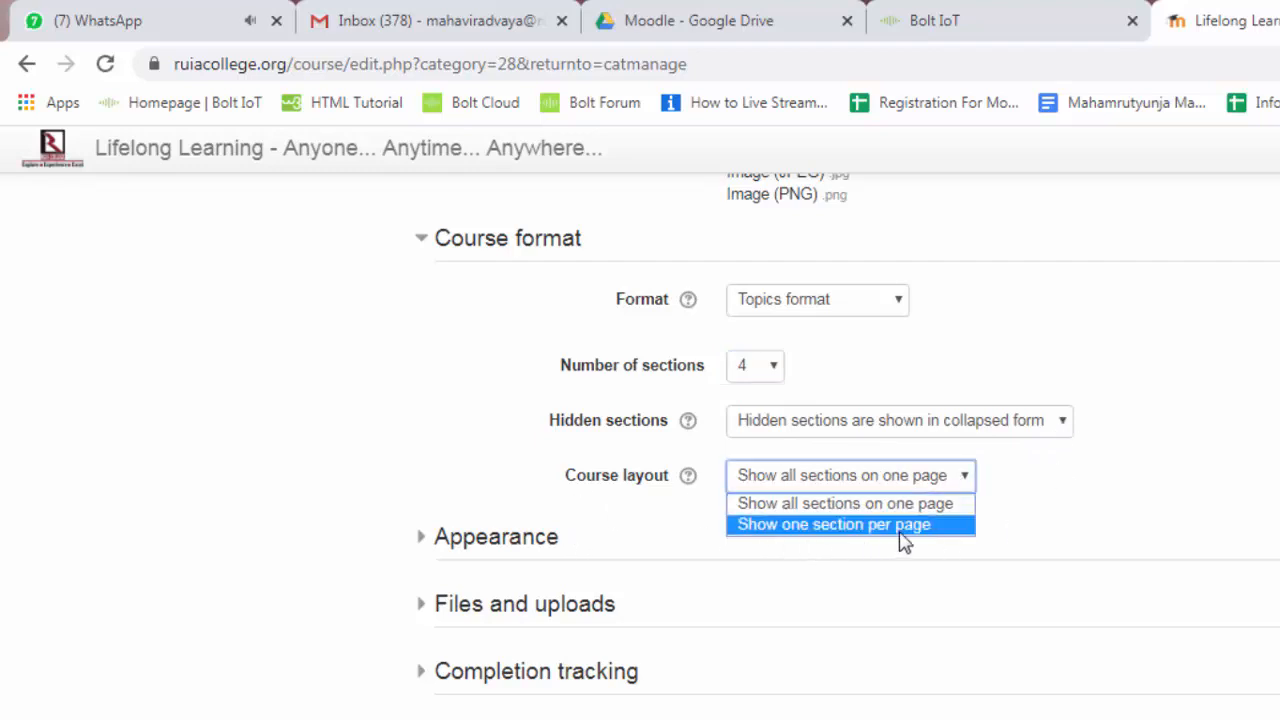
pyautogui.click(1069, 506)
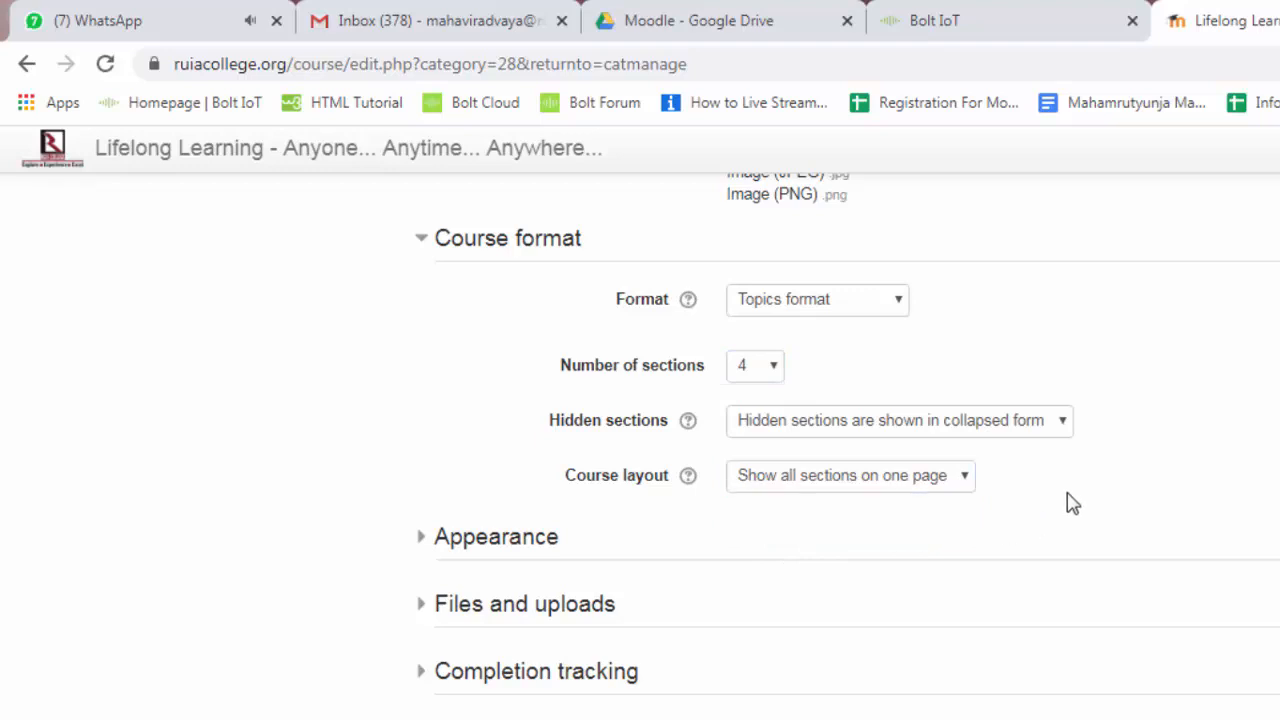
pyautogui.click(1026, 426)
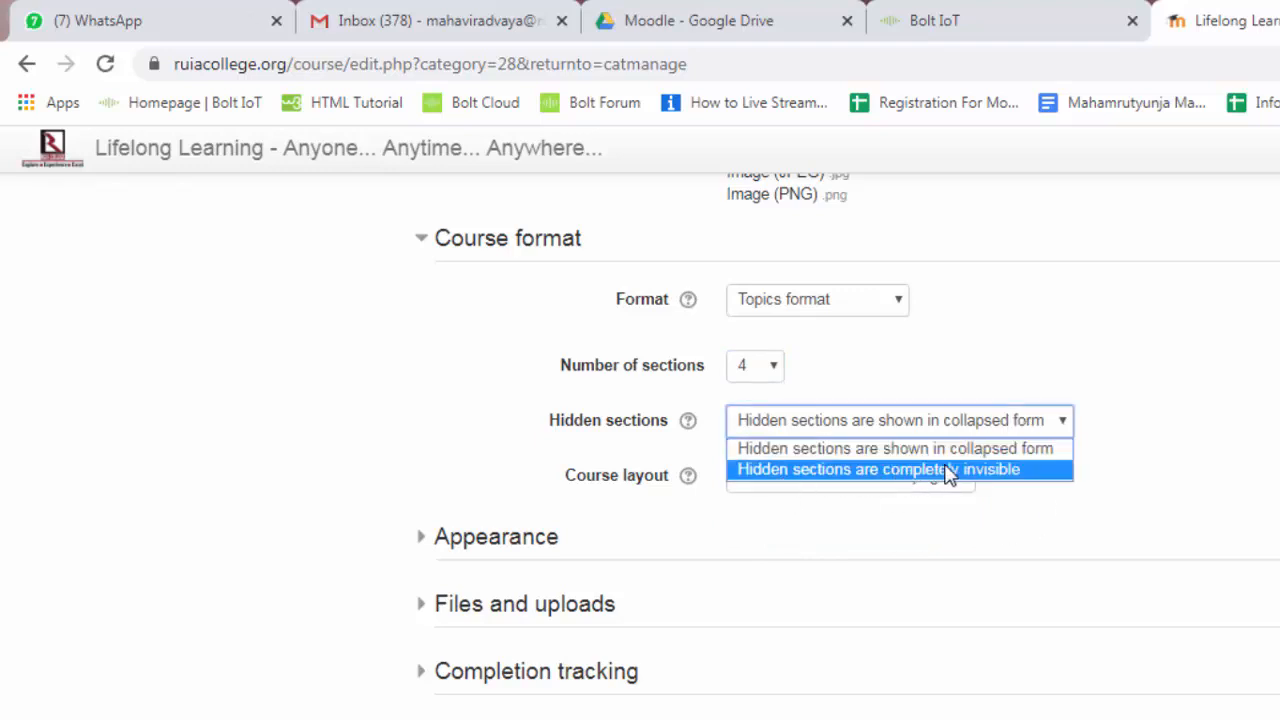
pyautogui.click(1250, 401)
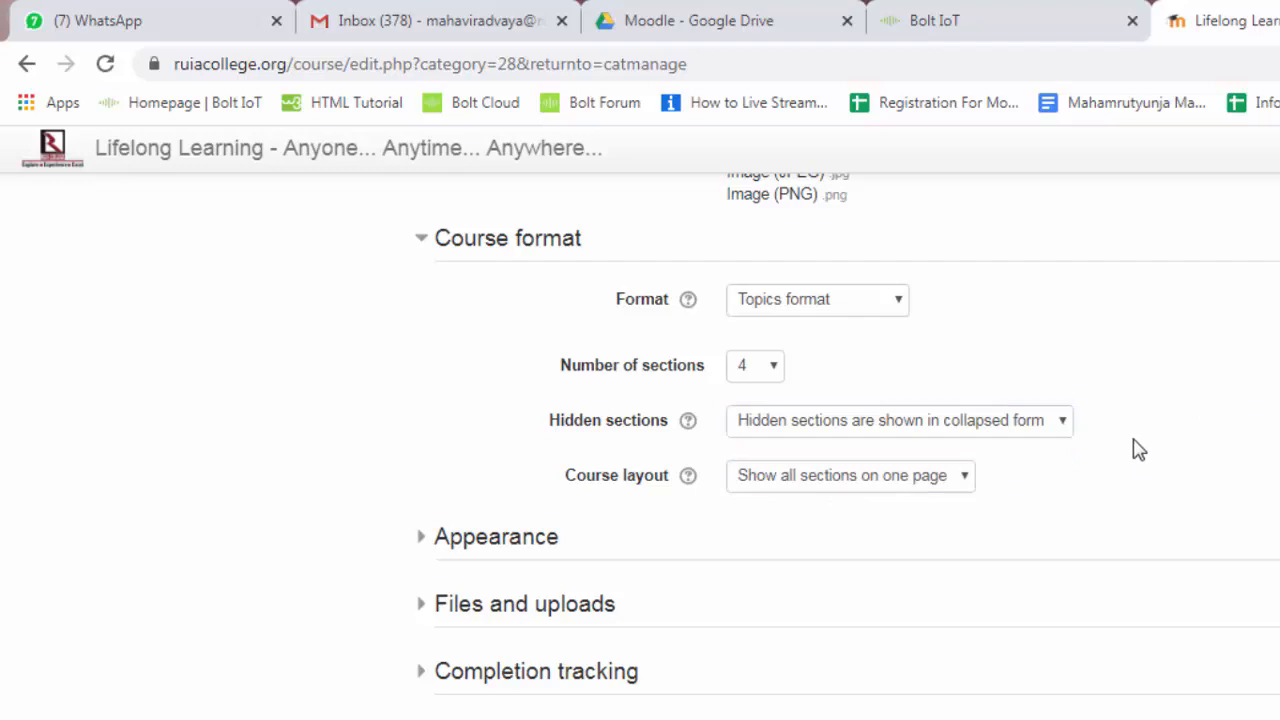
# Step: Set Enable completion tracking to Yes, then save the new course and display it
pyautogui.scroll(-1, 783, 595)
pyautogui.scroll(-1, 783, 595)
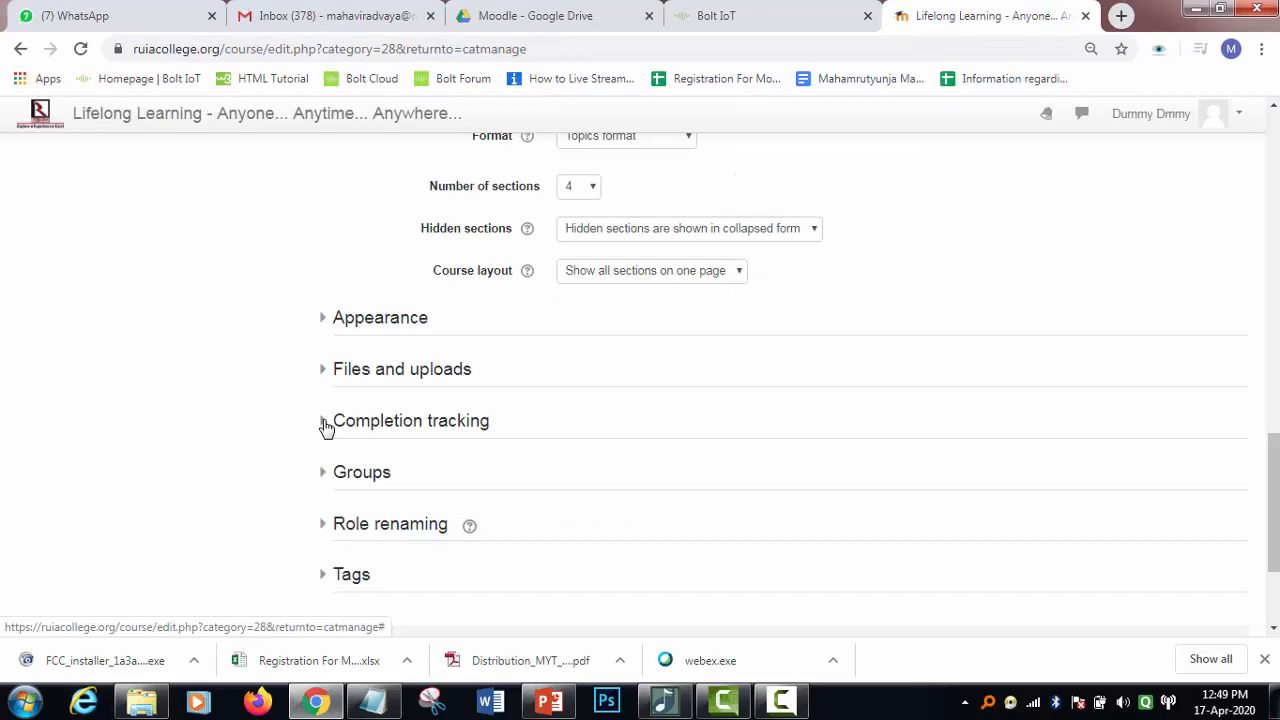
pyautogui.click(326, 426)
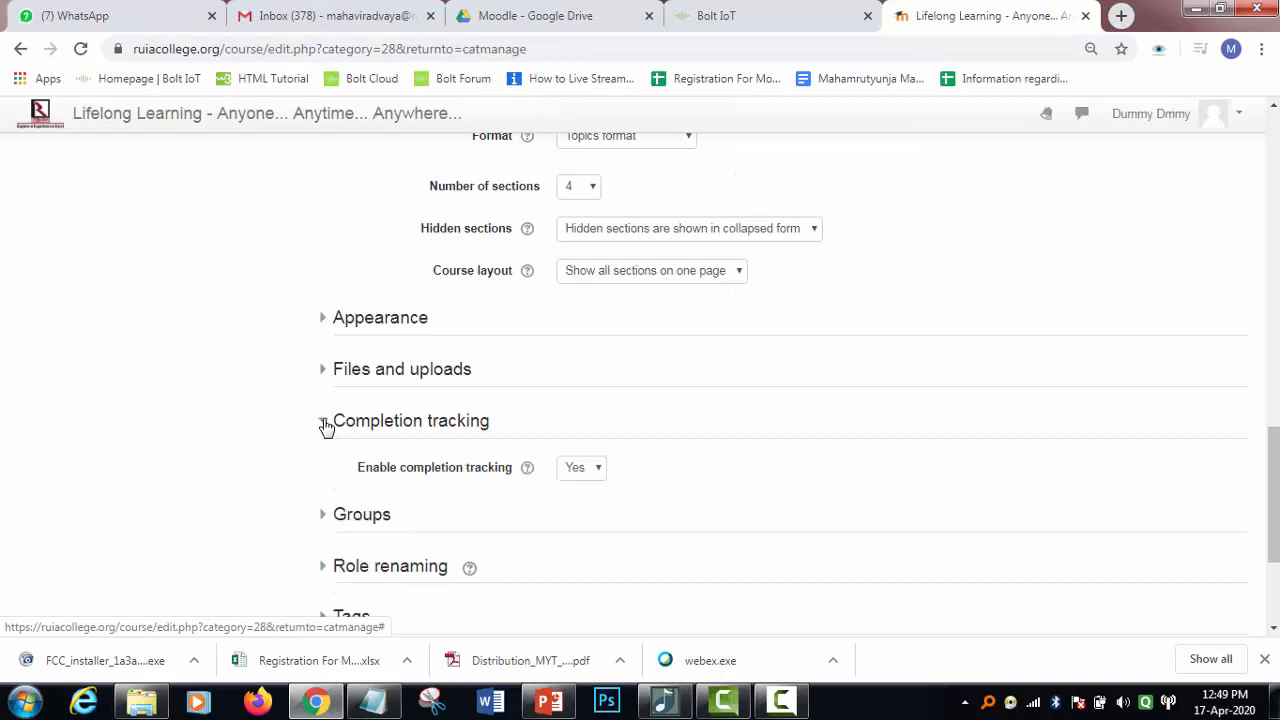
pyautogui.click(326, 426)
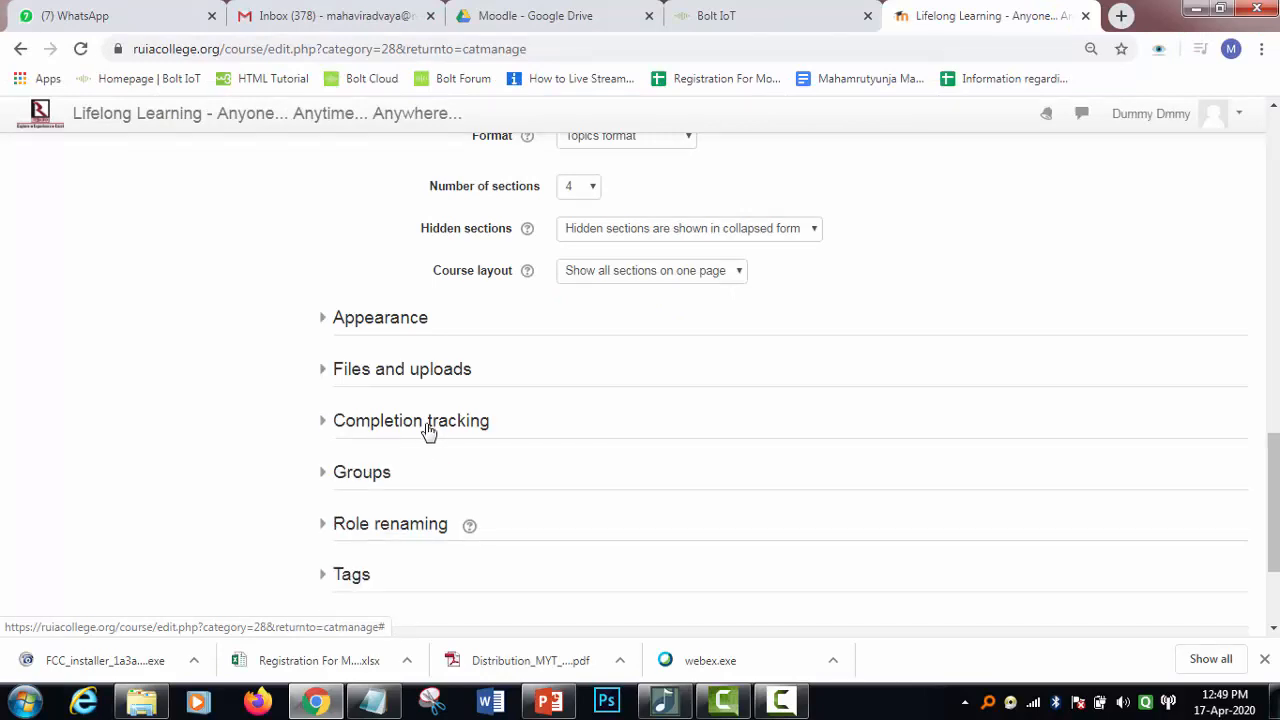
pyautogui.scroll(-1, 430, 430)
pyautogui.click(324, 335)
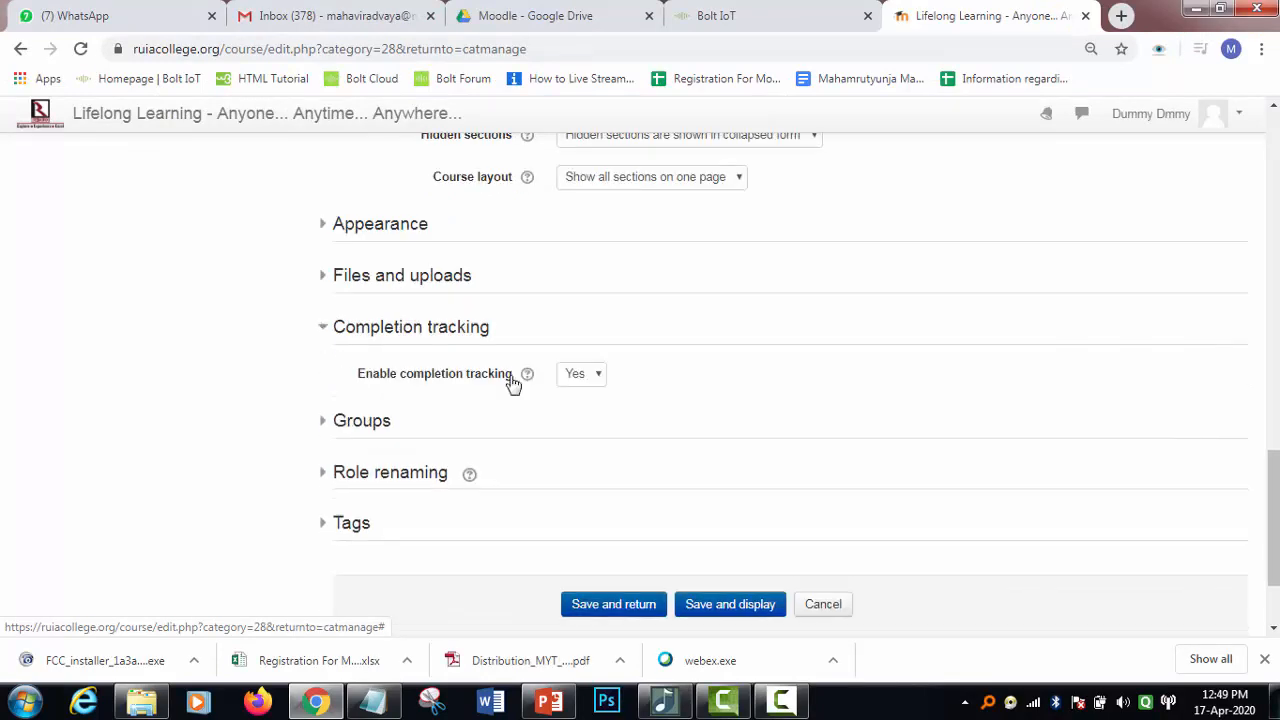
pyautogui.click(601, 382)
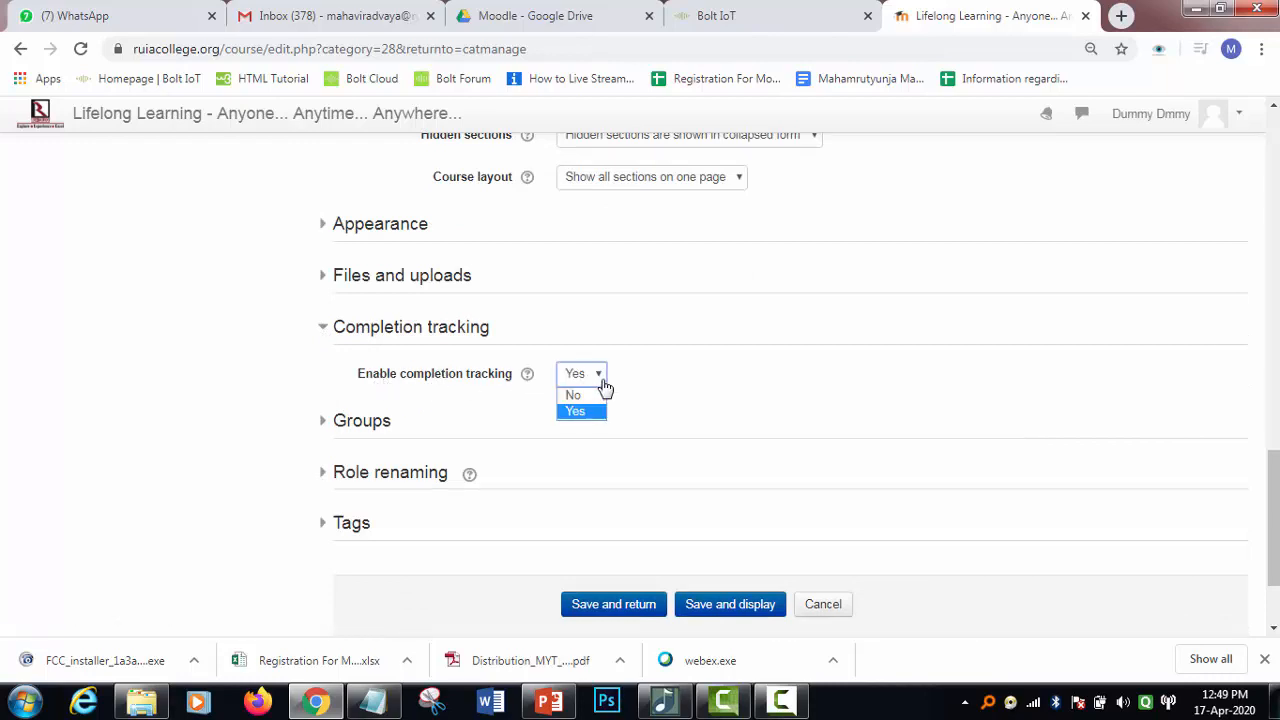
pyautogui.click(579, 412)
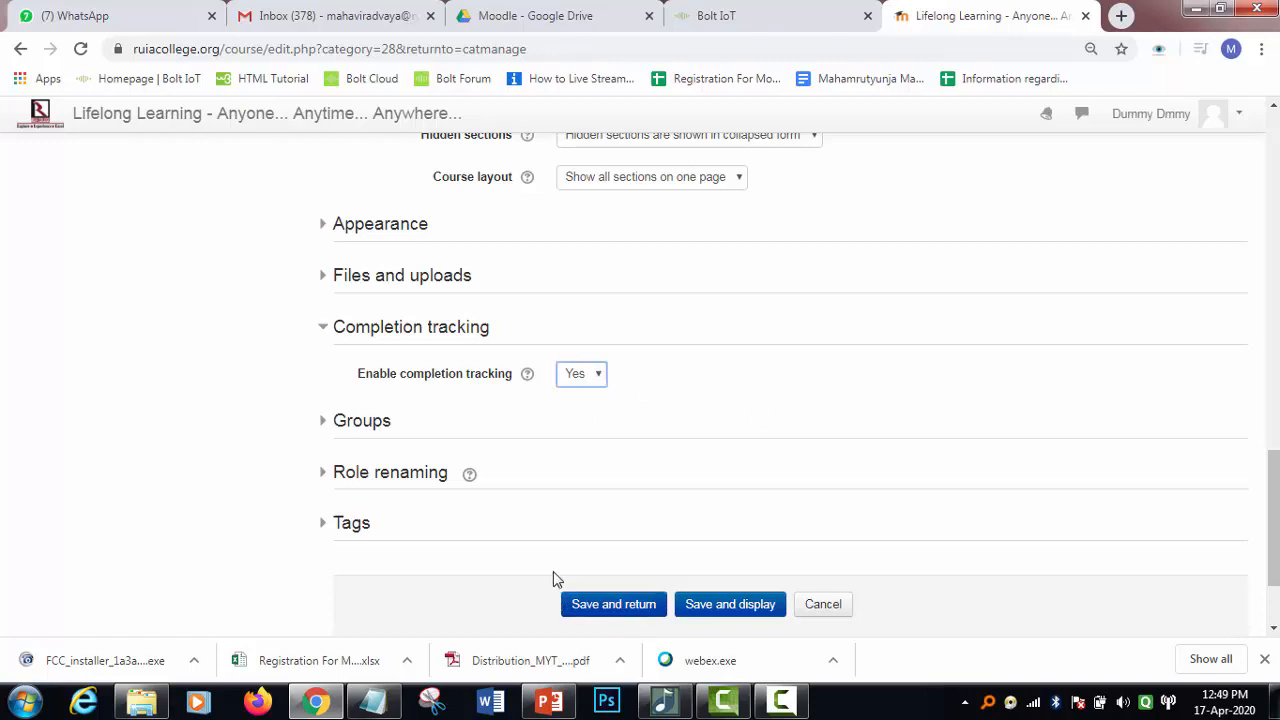
pyautogui.scroll(-2, 418, 572)
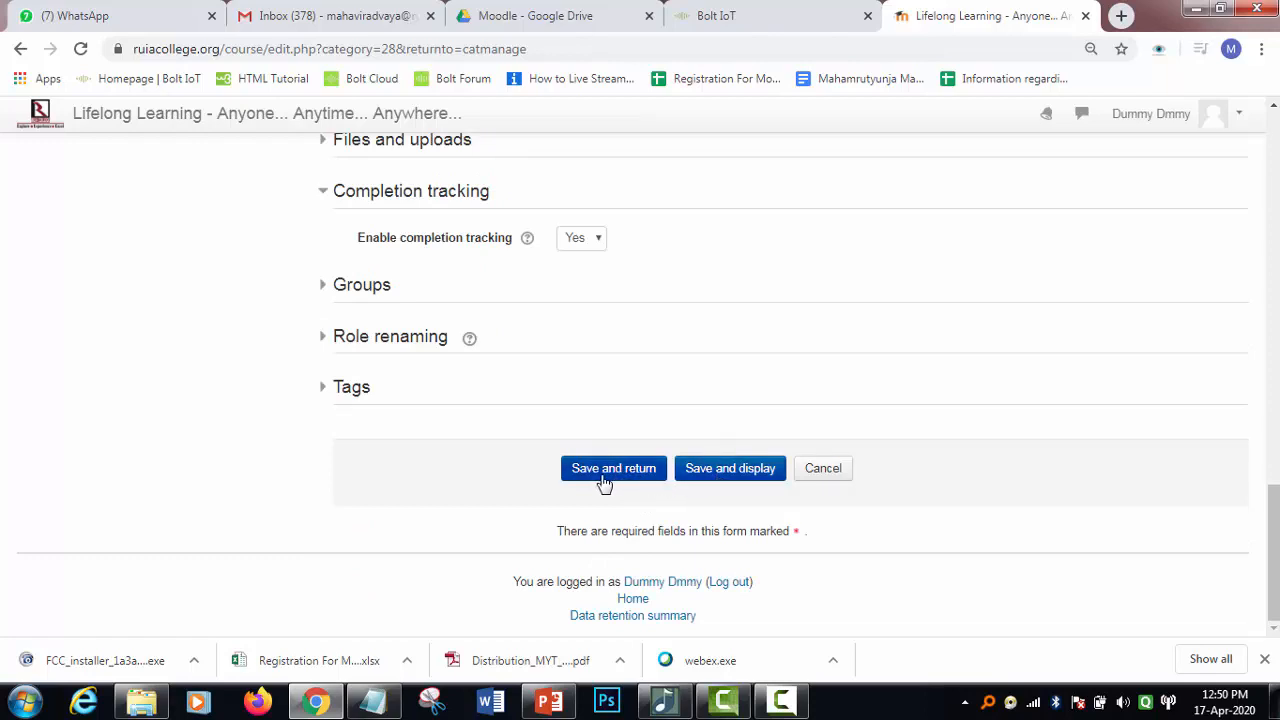
pyautogui.click(700, 474)
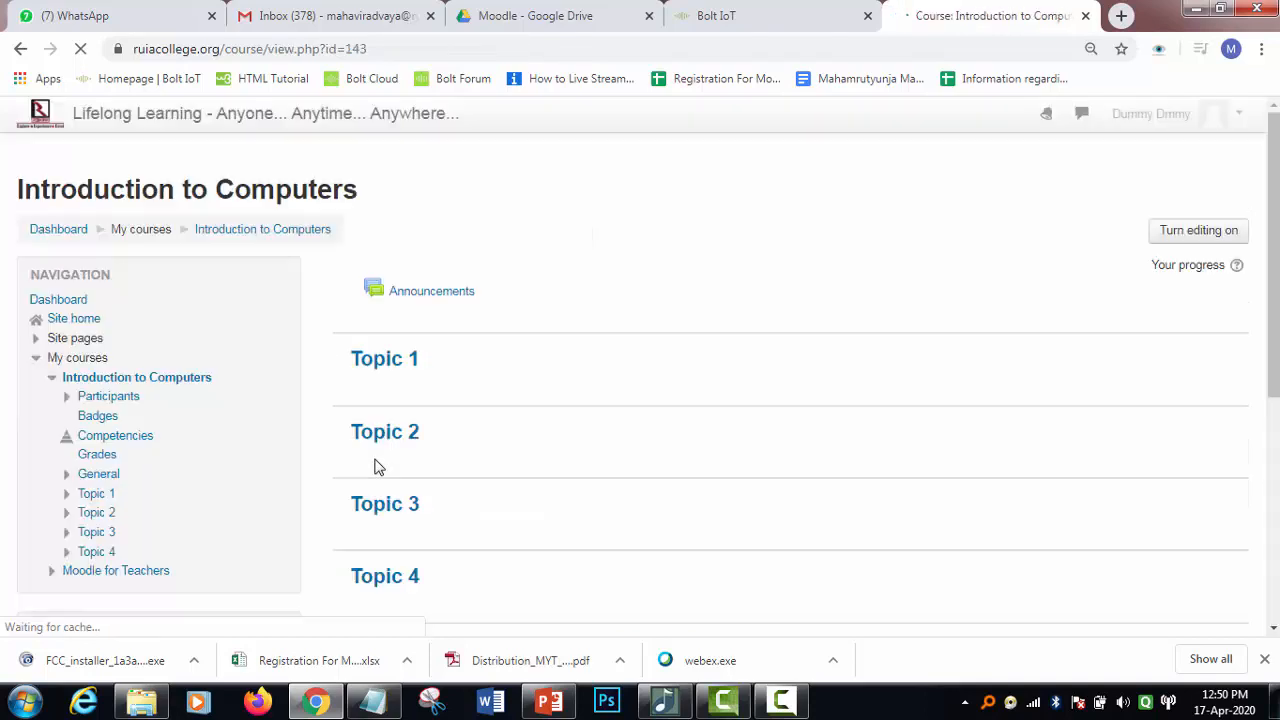
# Step: Examine the new course page, including its topics, course navigation and course administration options
pyautogui.scroll(-3, 552, 546)
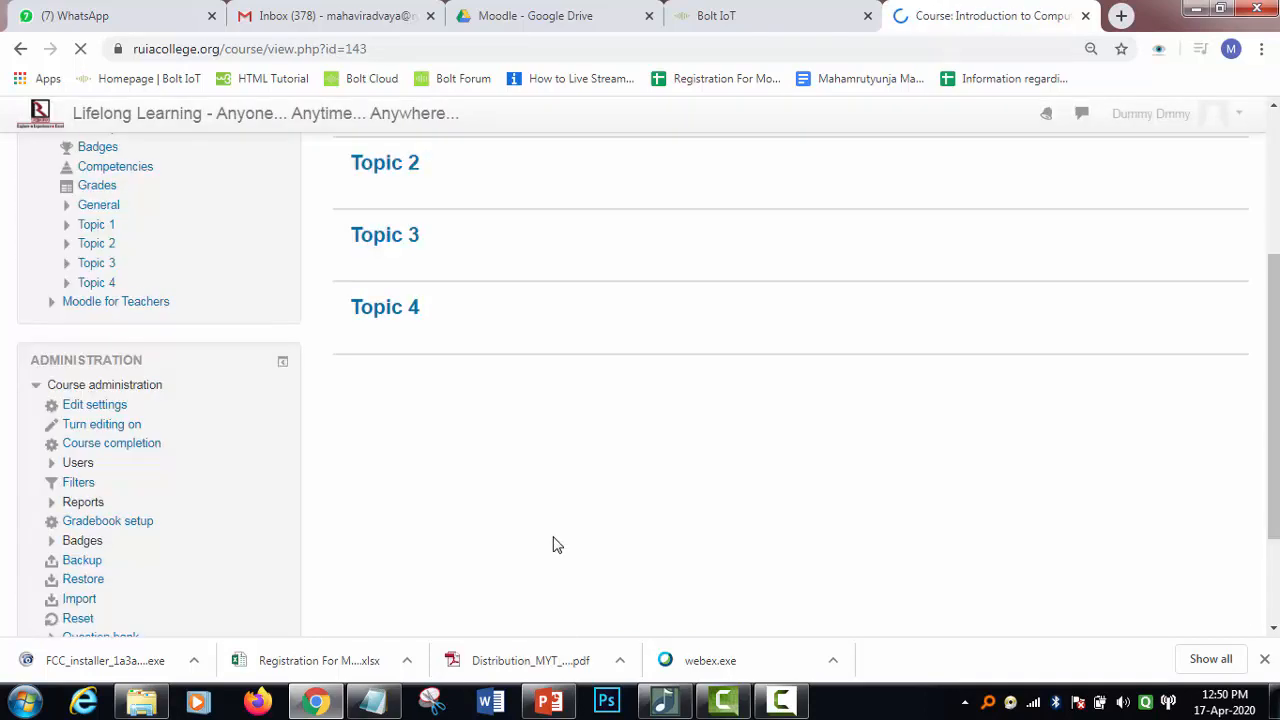
pyautogui.scroll(2, 557, 294)
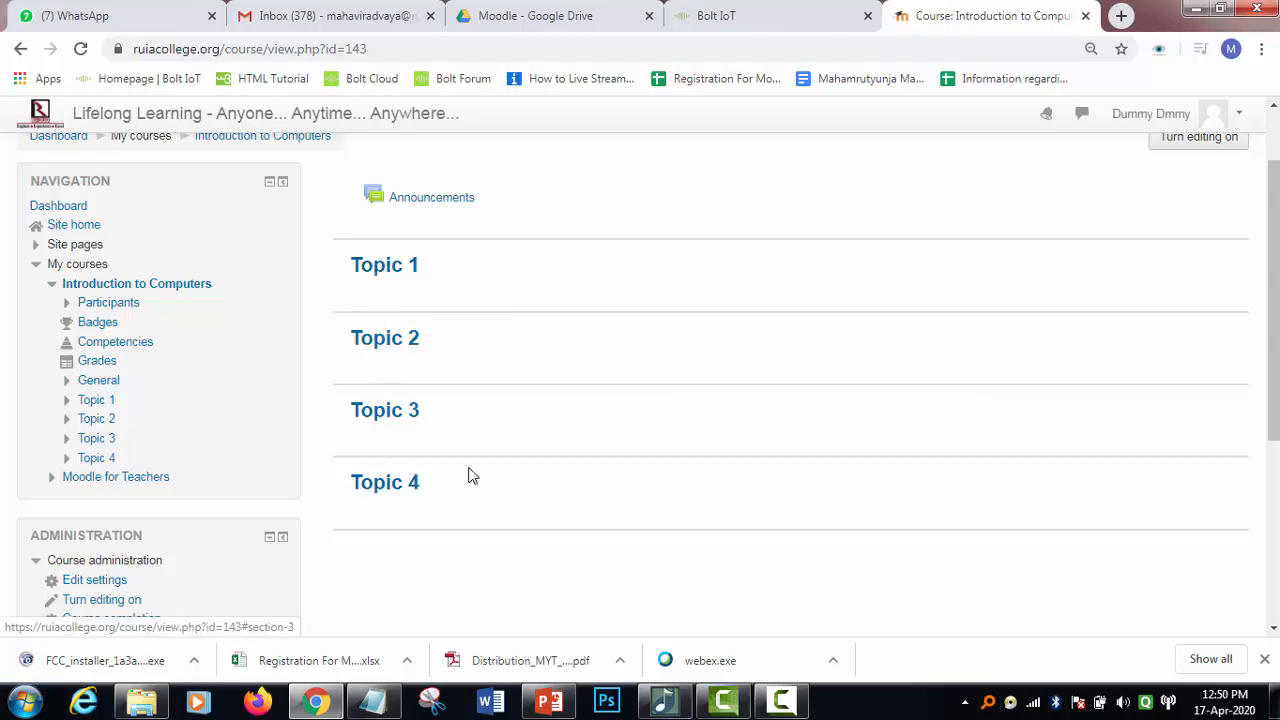
pyautogui.scroll(-1, 472, 476)
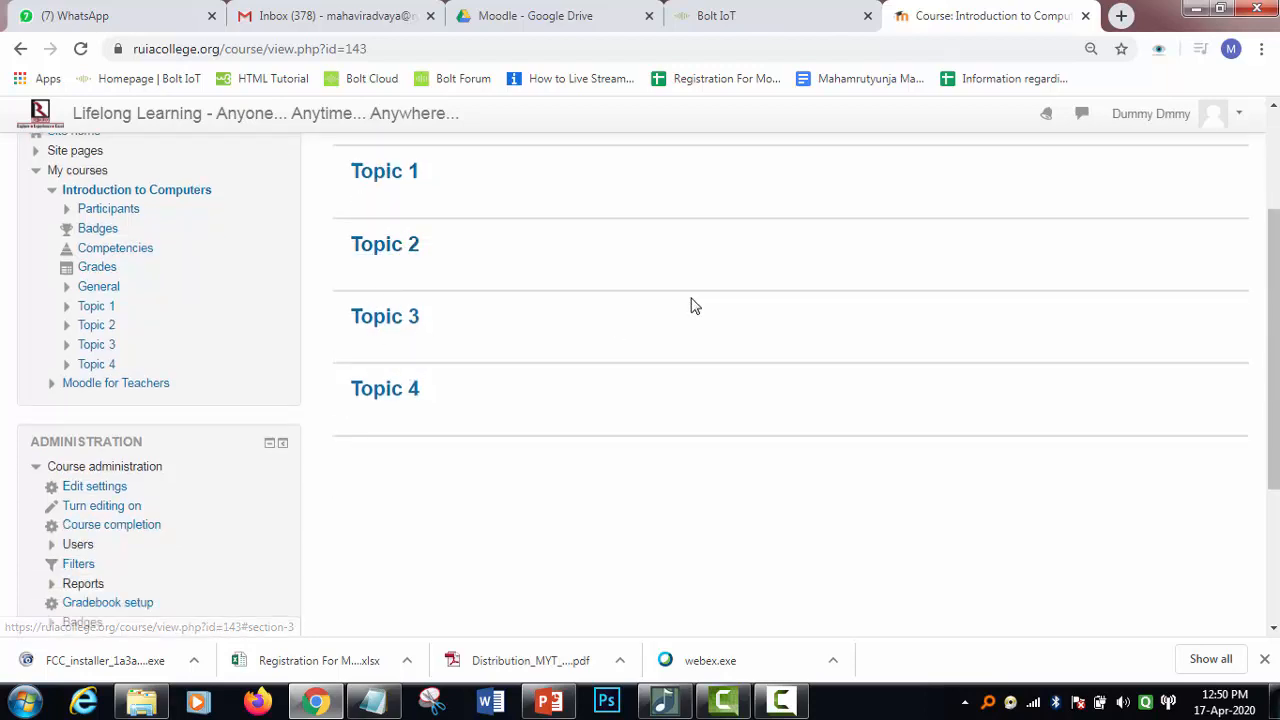
pyautogui.scroll(2, 690, 305)
pyautogui.scroll(-3, 646, 420)
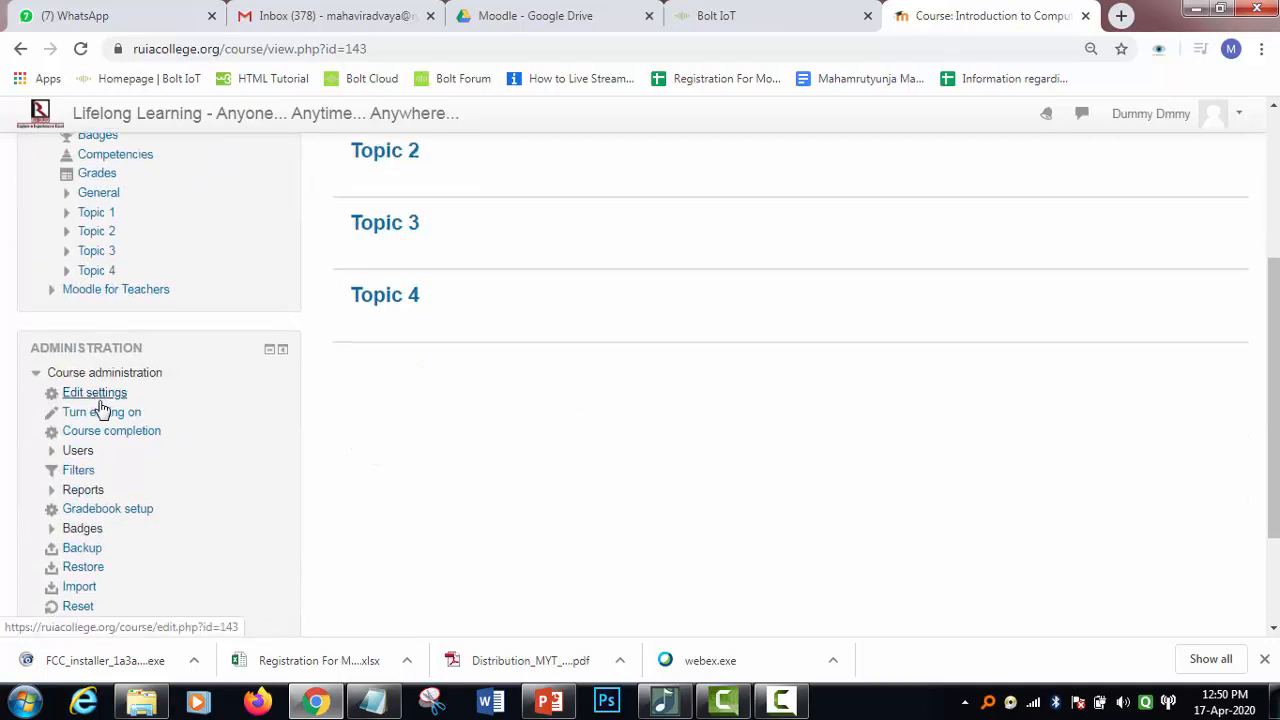
pyautogui.scroll(3, 206, 330)
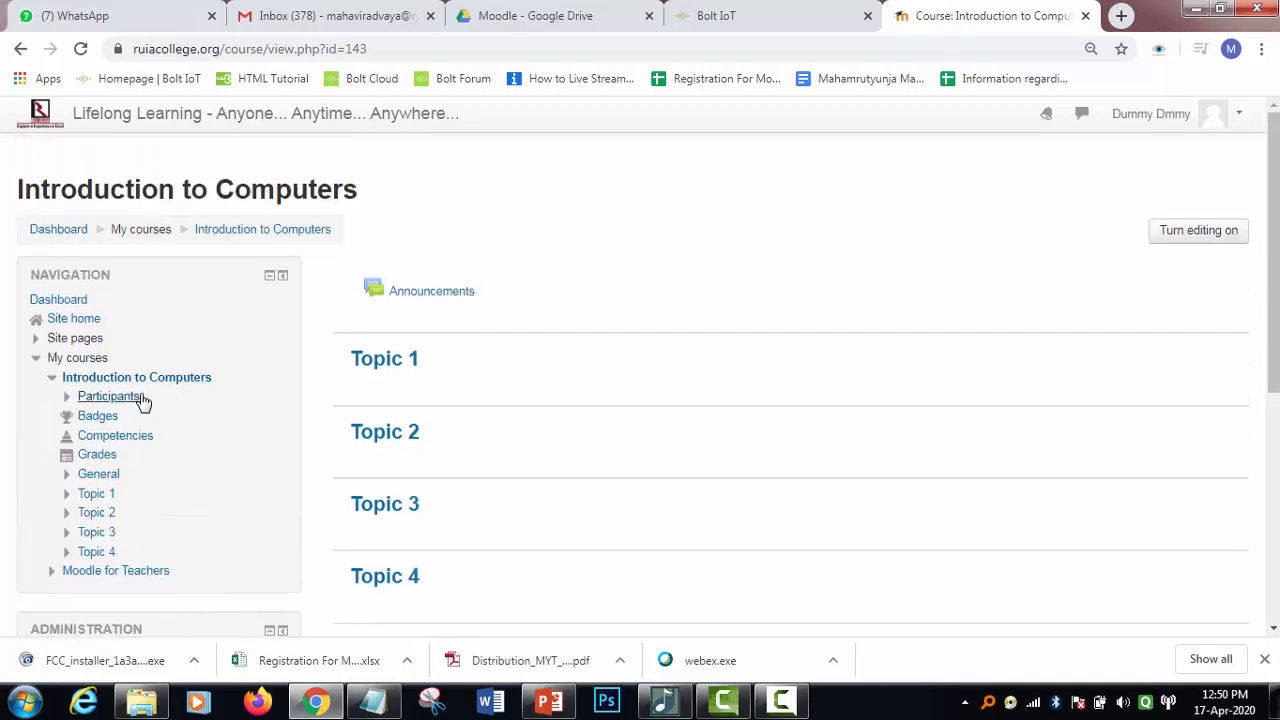
pyautogui.scroll(-1, 173, 533)
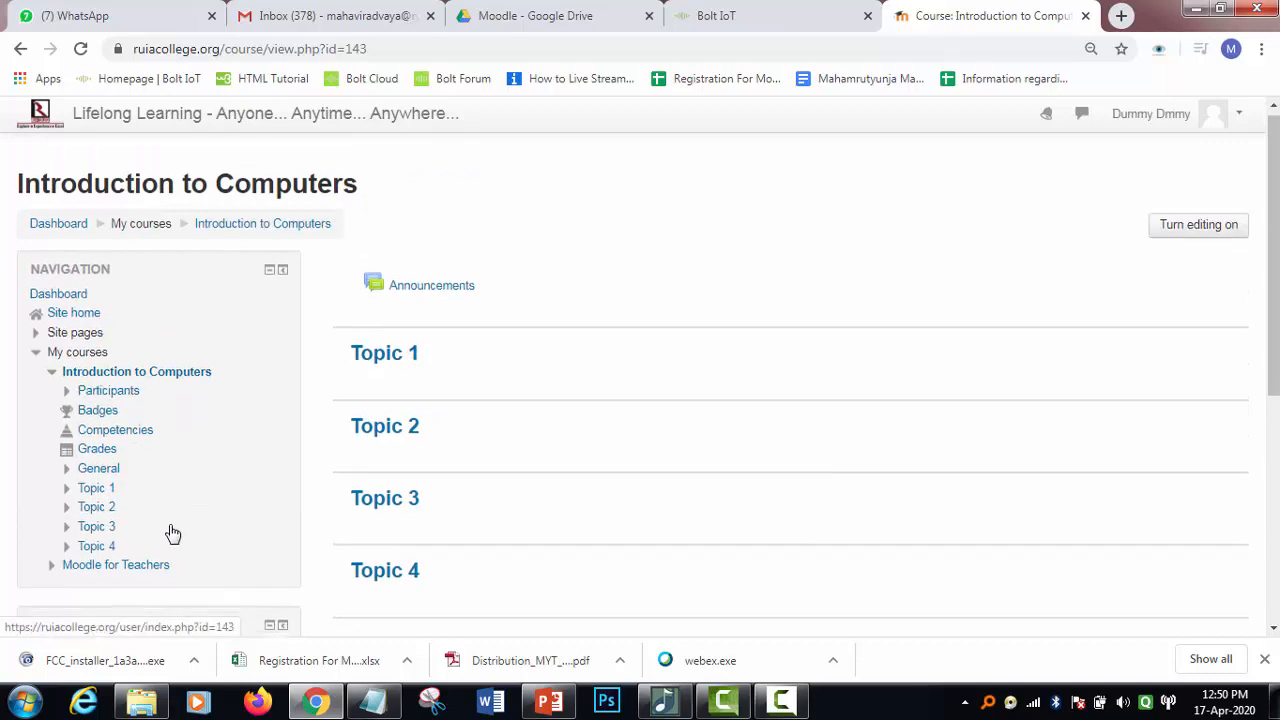
pyautogui.scroll(-2, 100, 495)
pyautogui.scroll(-1, 120, 570)
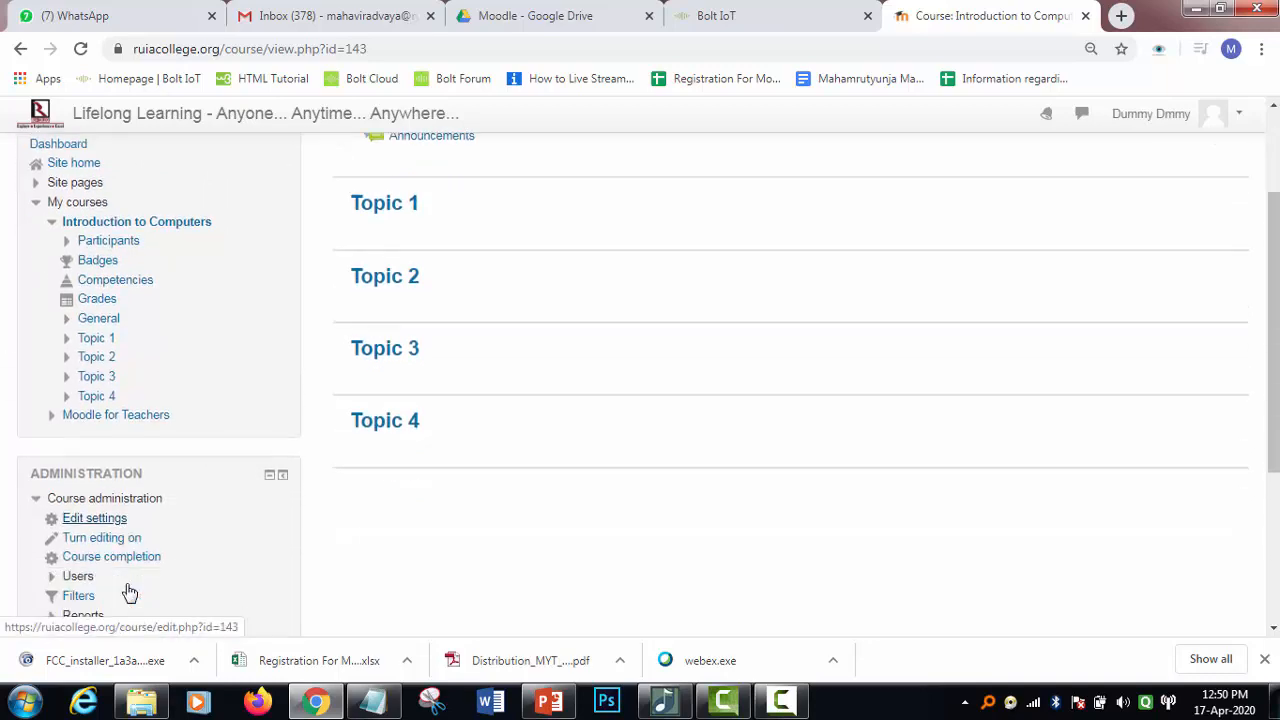
# Step: Open the settings of the Introduction to Computers course for editing
pyautogui.scroll(-2, 130, 593)
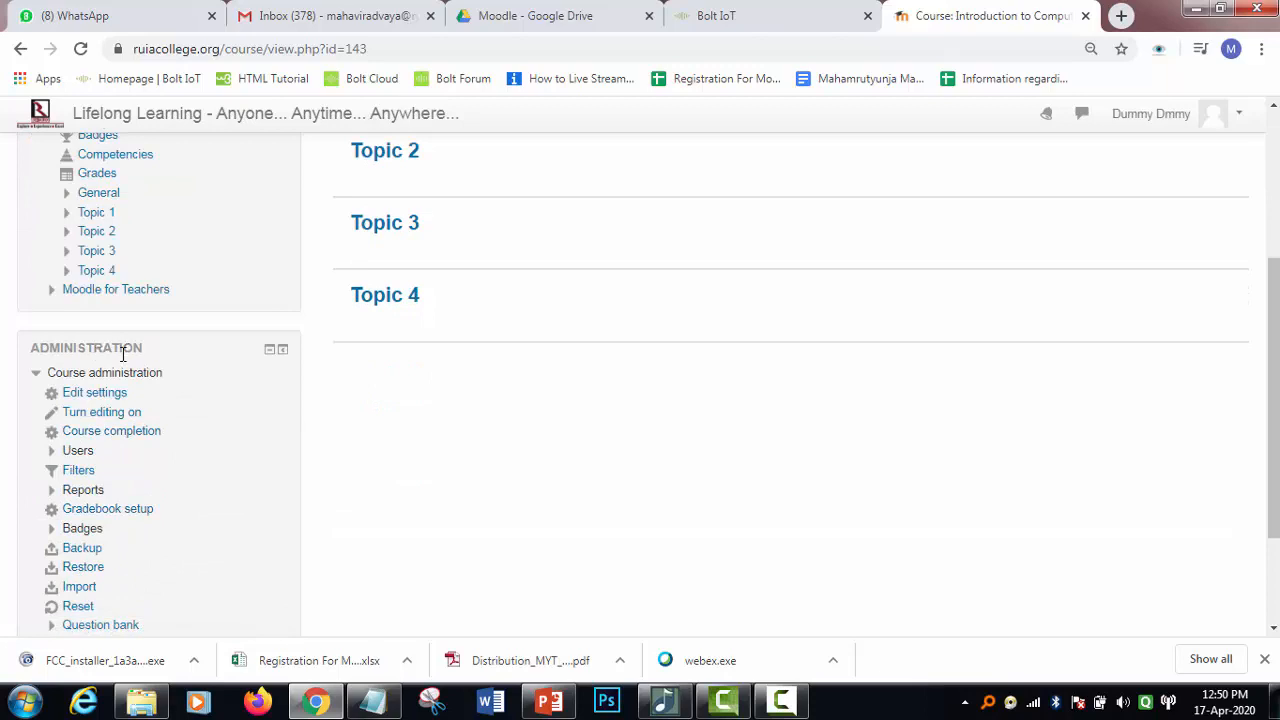
pyautogui.scroll(-1, 195, 540)
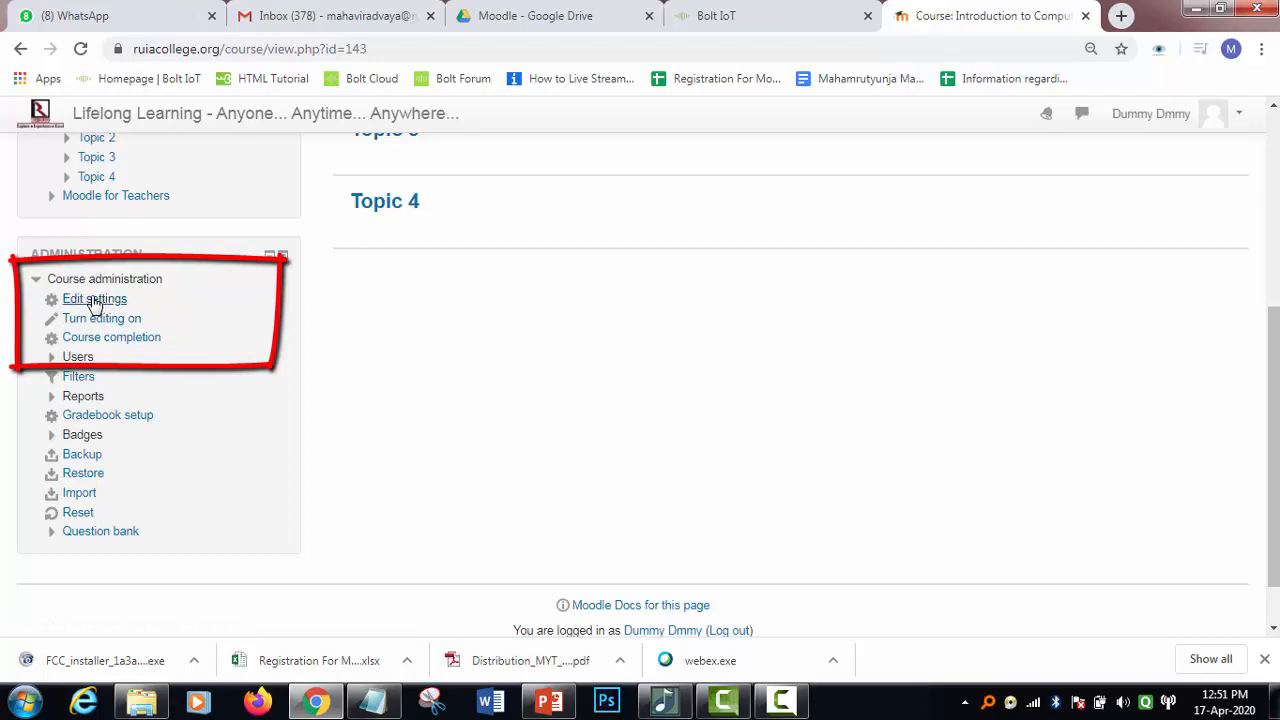
pyautogui.click(94, 300)
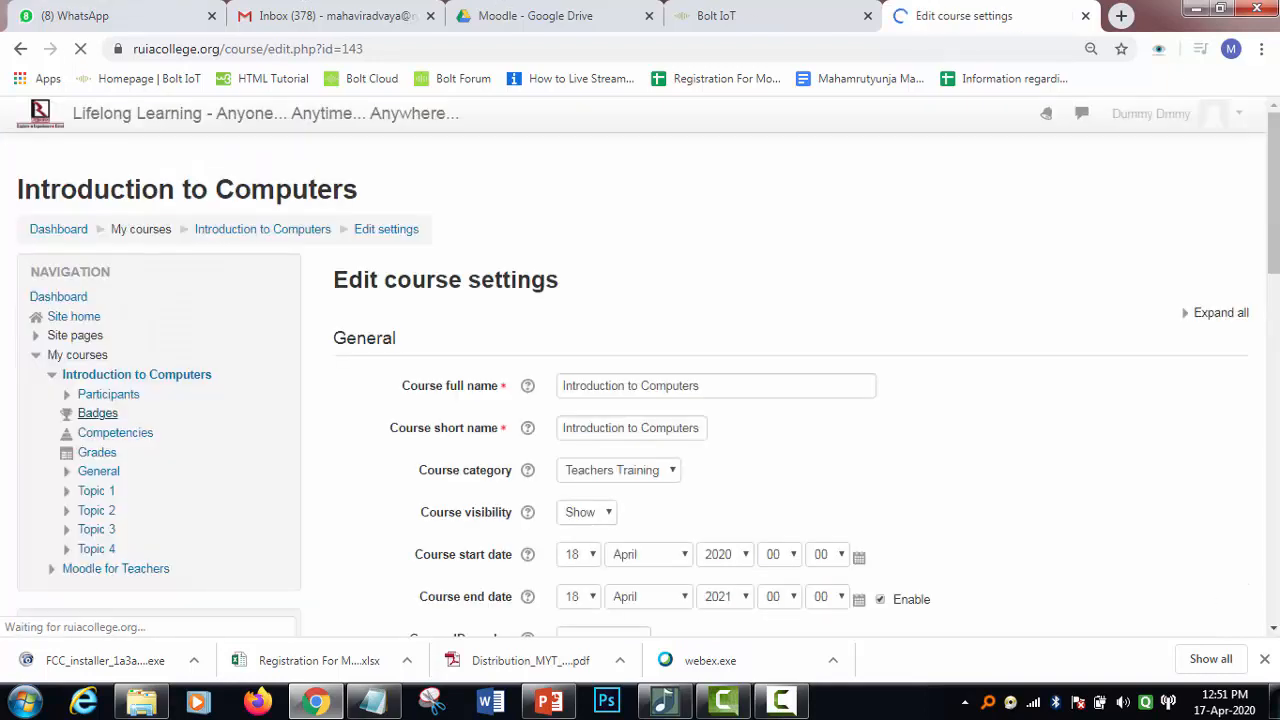
# Step: Set the course format of Introduction to Computers to Weekly format
pyautogui.scroll(-3, 806, 434)
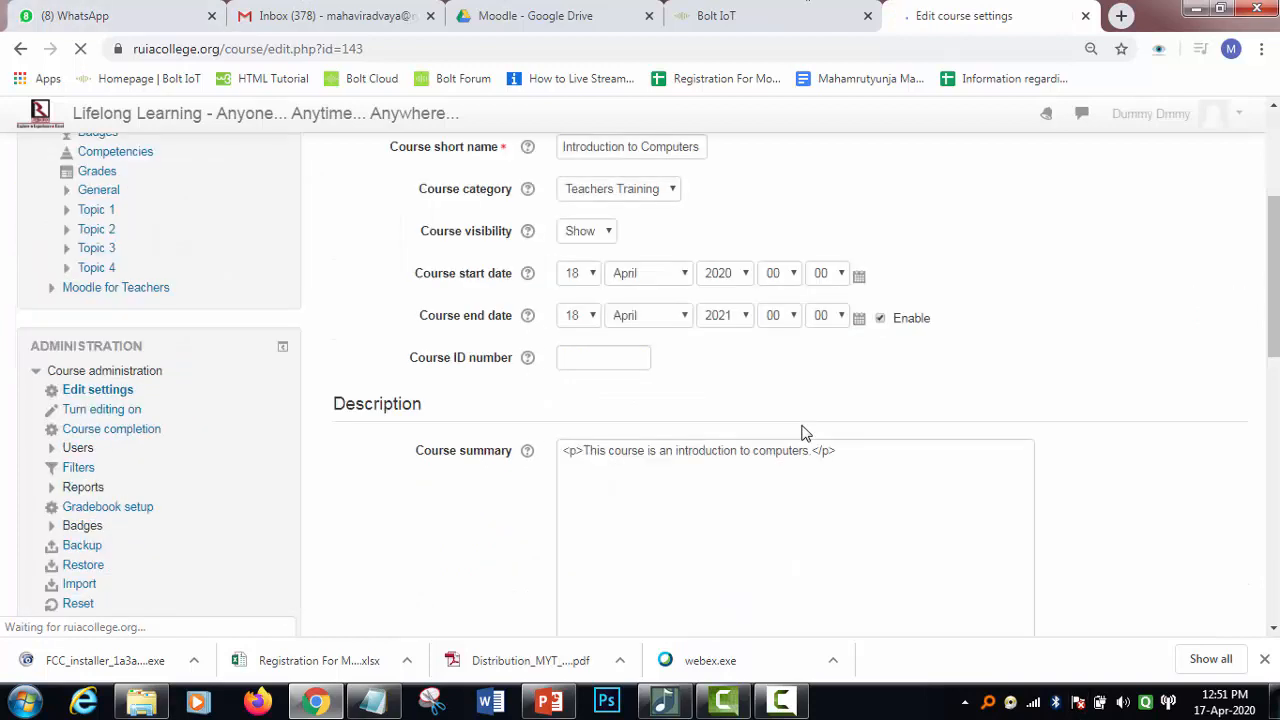
pyautogui.scroll(3, 394, 286)
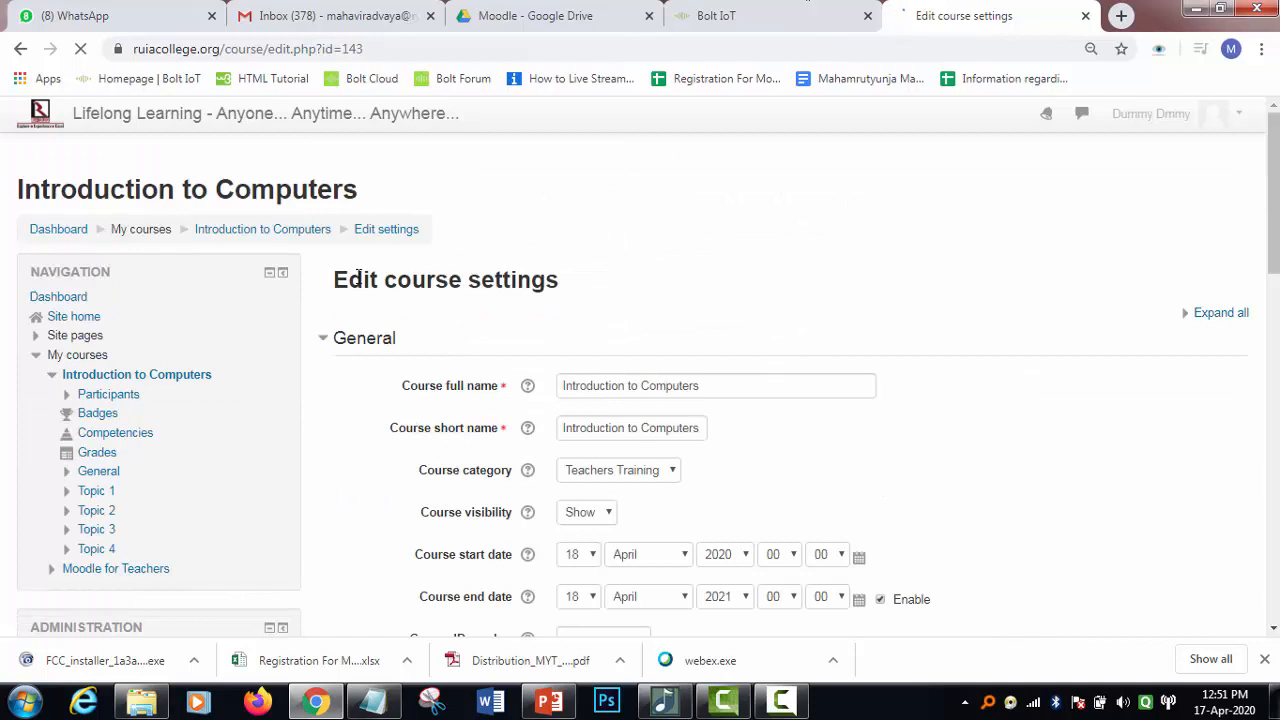
pyautogui.scroll(-4, 680, 480)
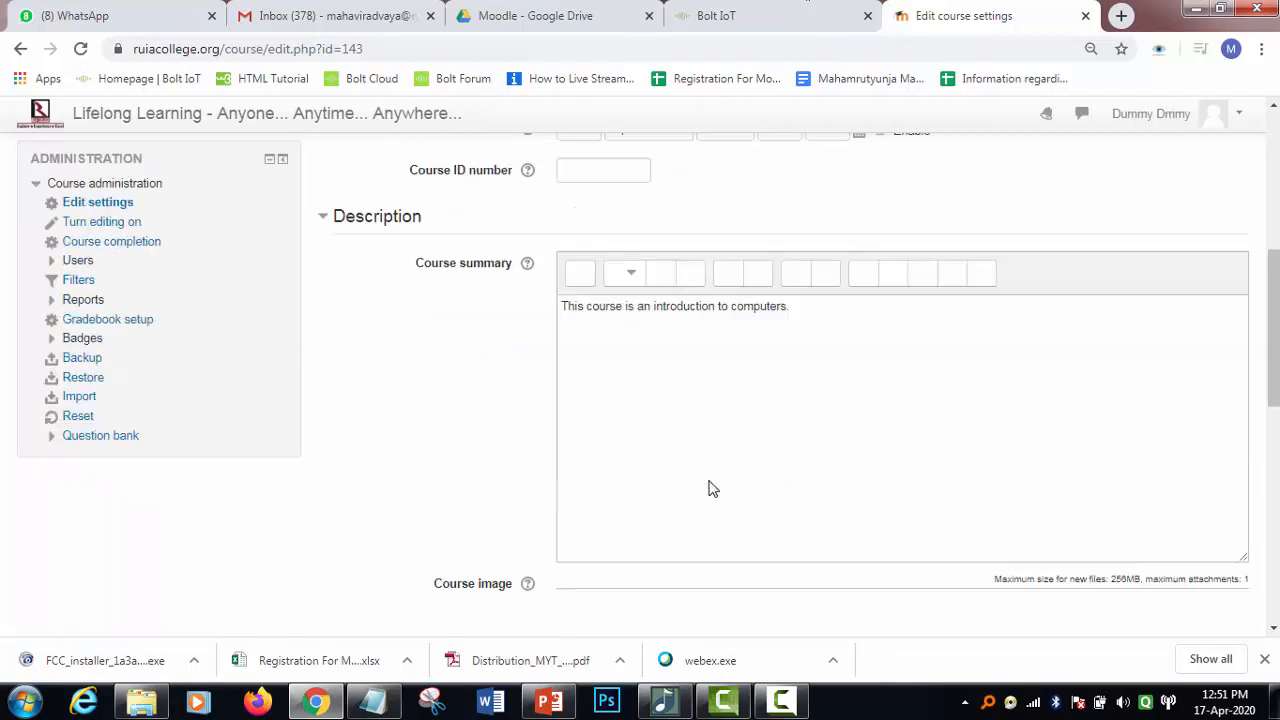
pyautogui.scroll(-4, 712, 473)
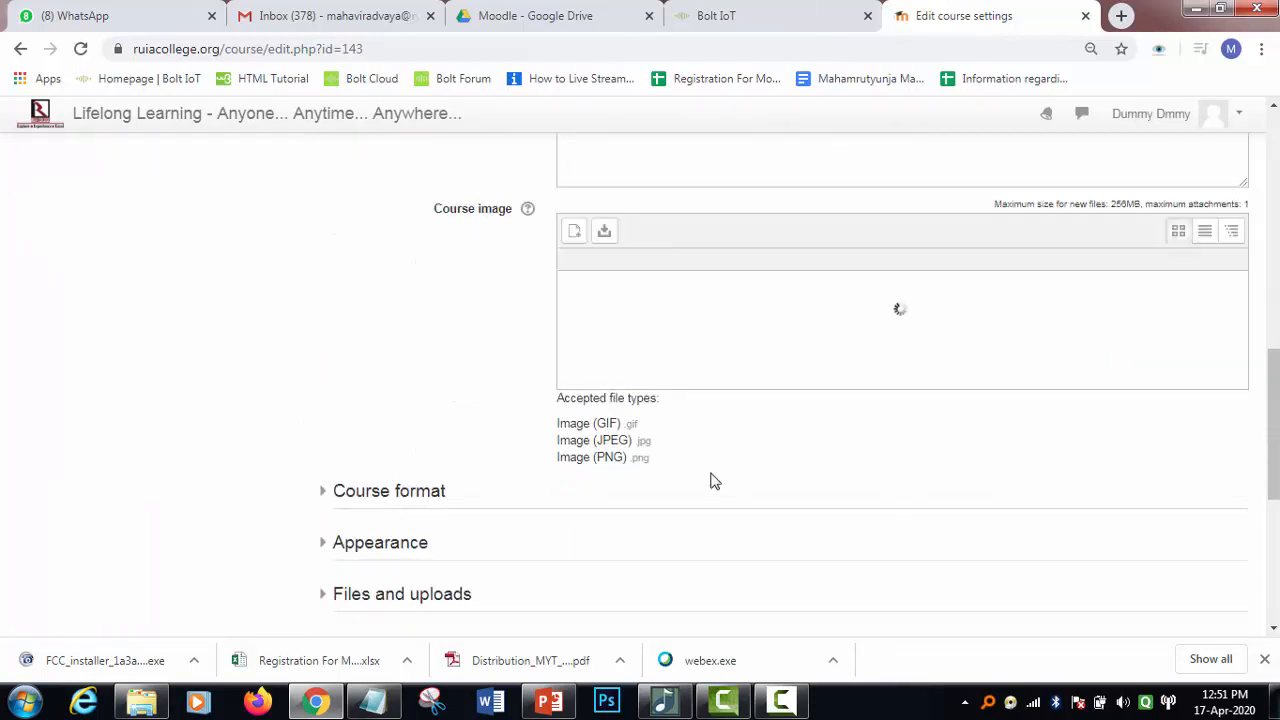
pyautogui.click(340, 492)
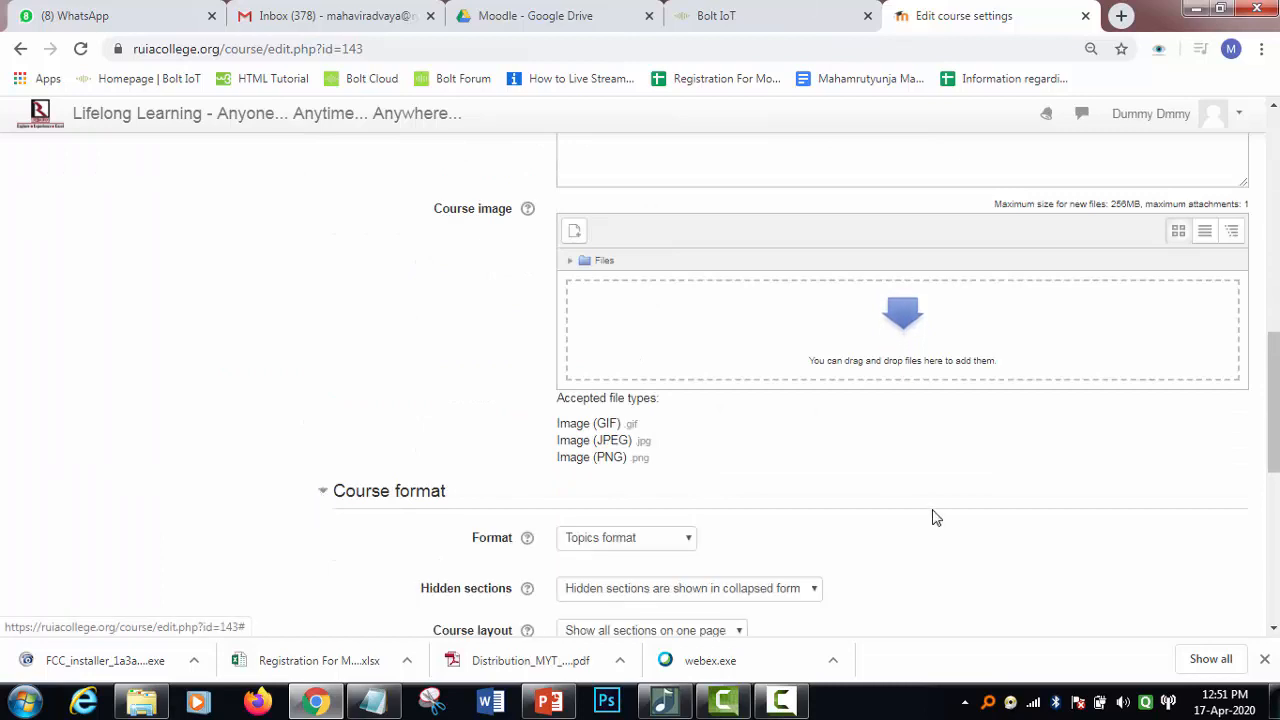
pyautogui.scroll(-2, 927, 514)
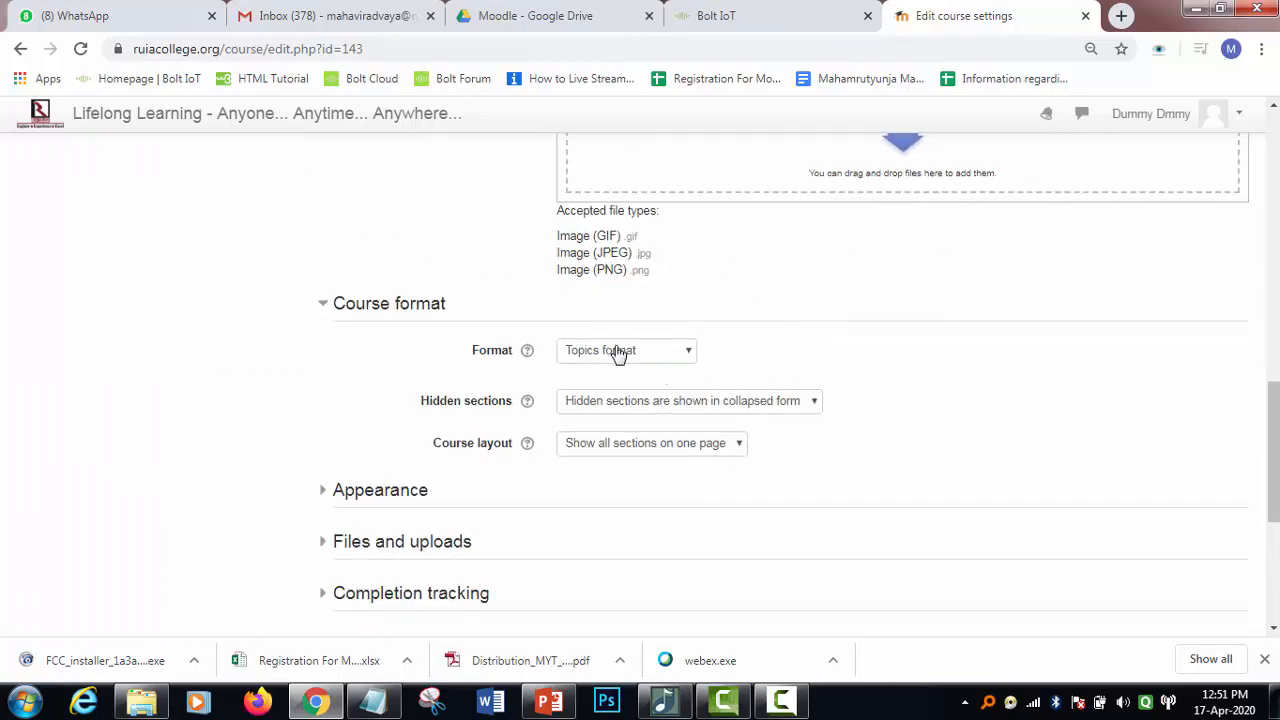
pyautogui.click(677, 349)
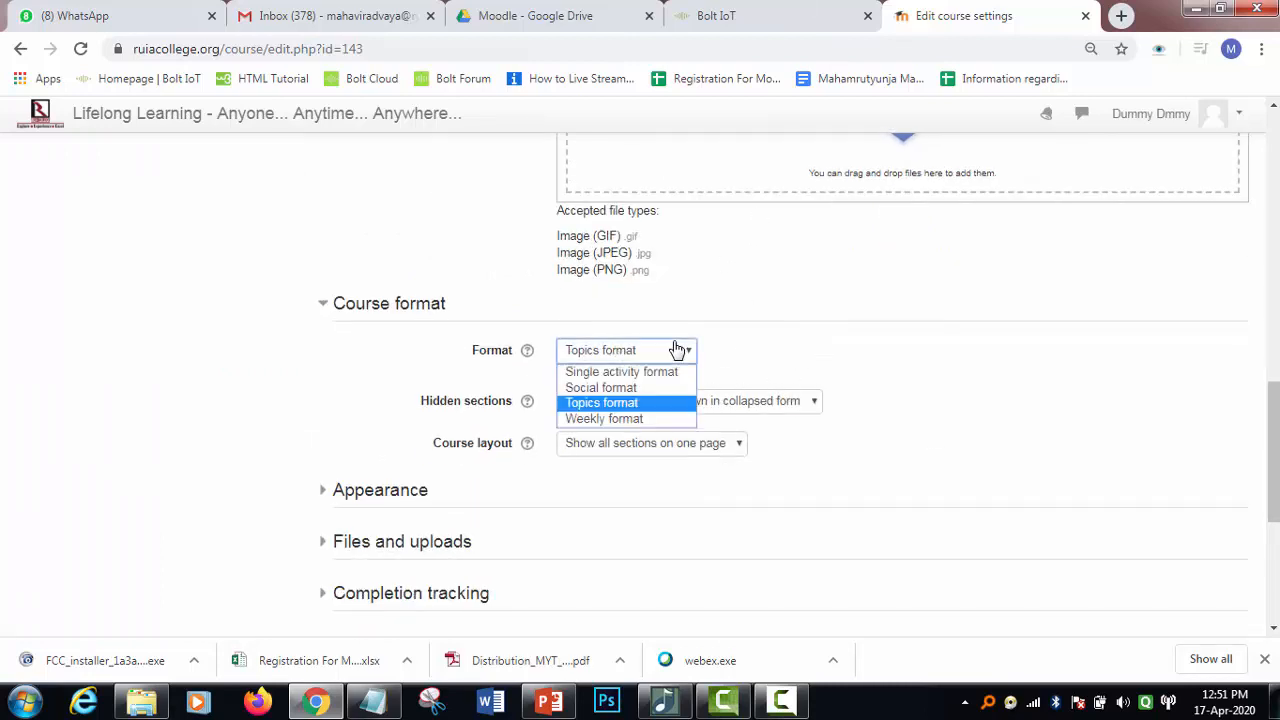
pyautogui.click(597, 420)
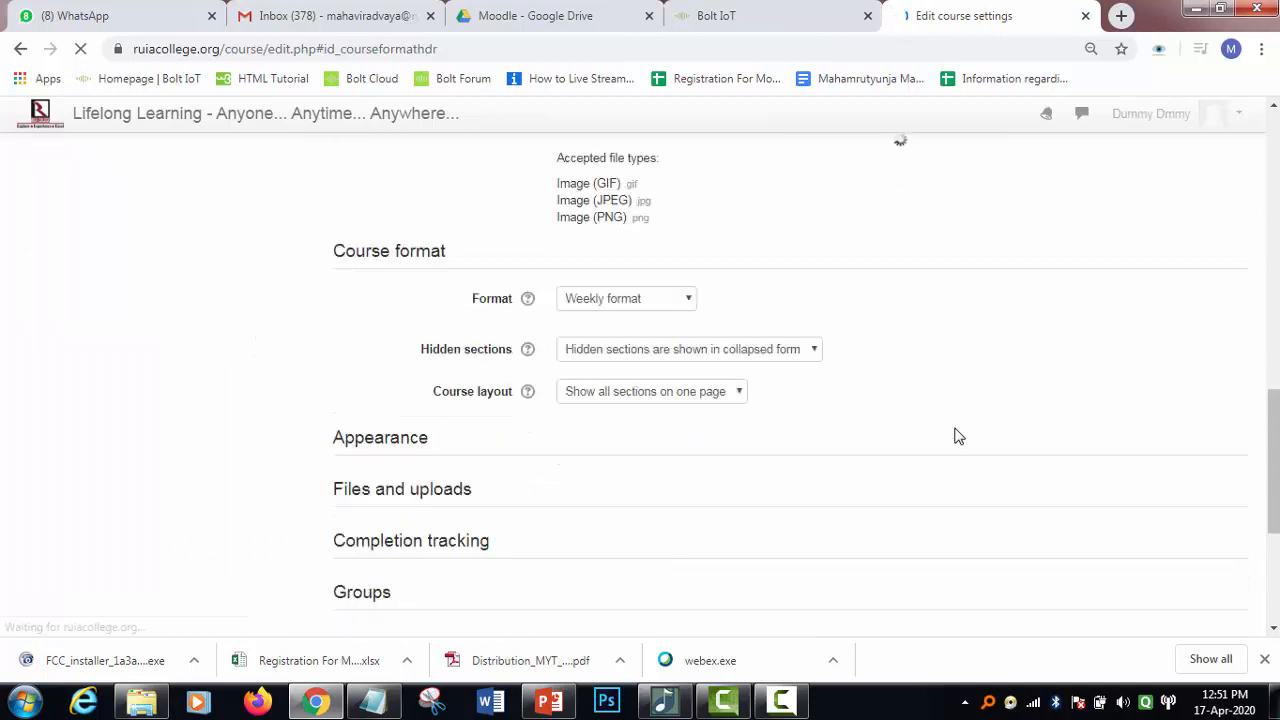
# Step: Make hidden sections completely invisible, set the course layout to Show one section per page, and save and display the course
pyautogui.click(812, 333)
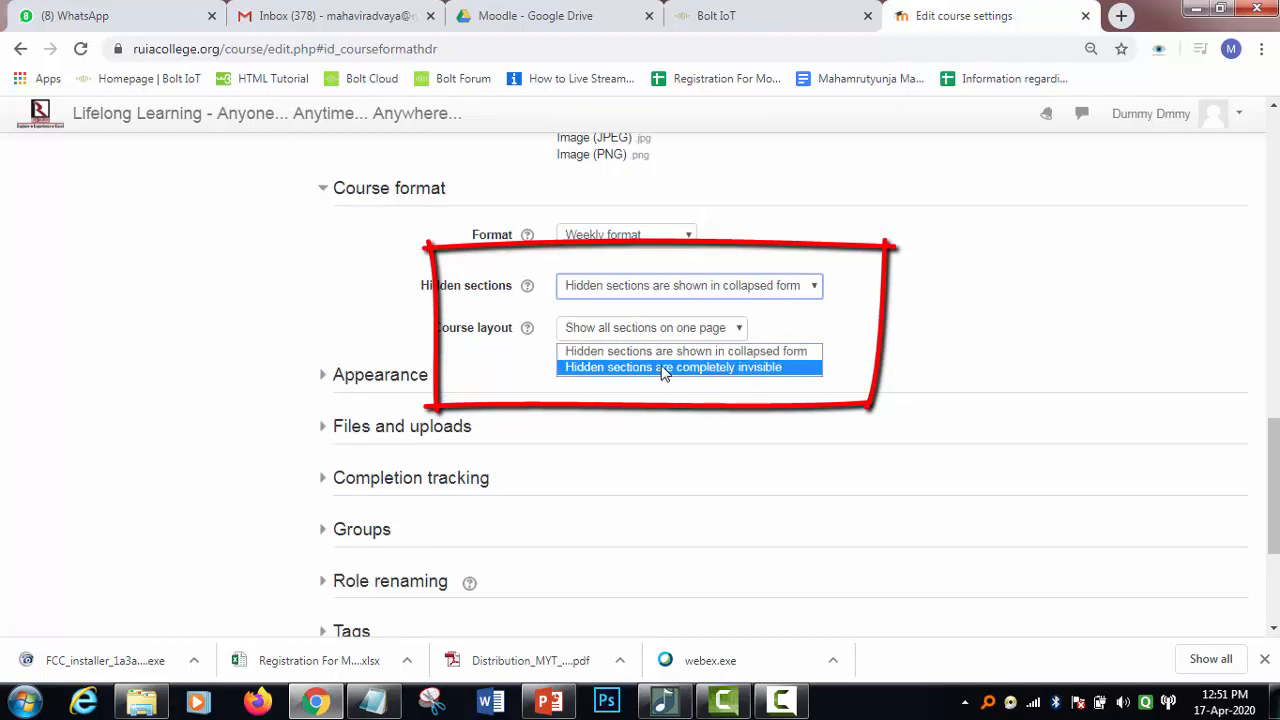
pyautogui.click(664, 368)
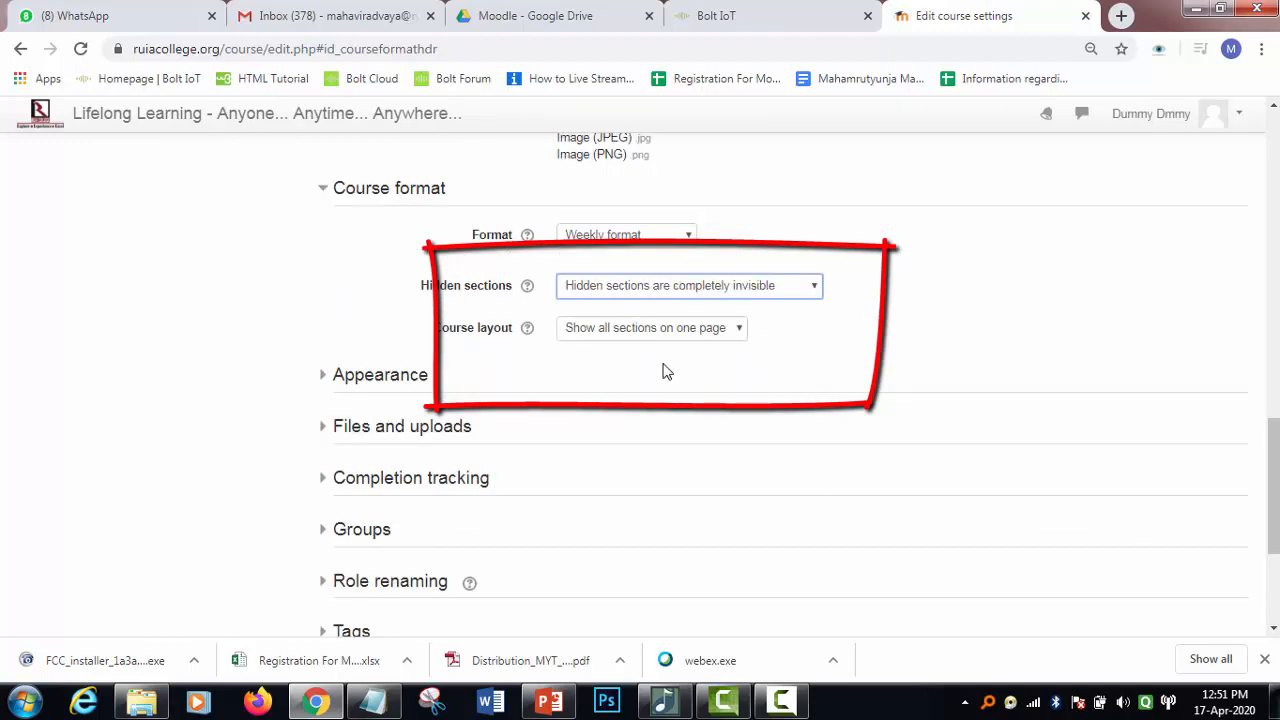
pyautogui.click(734, 331)
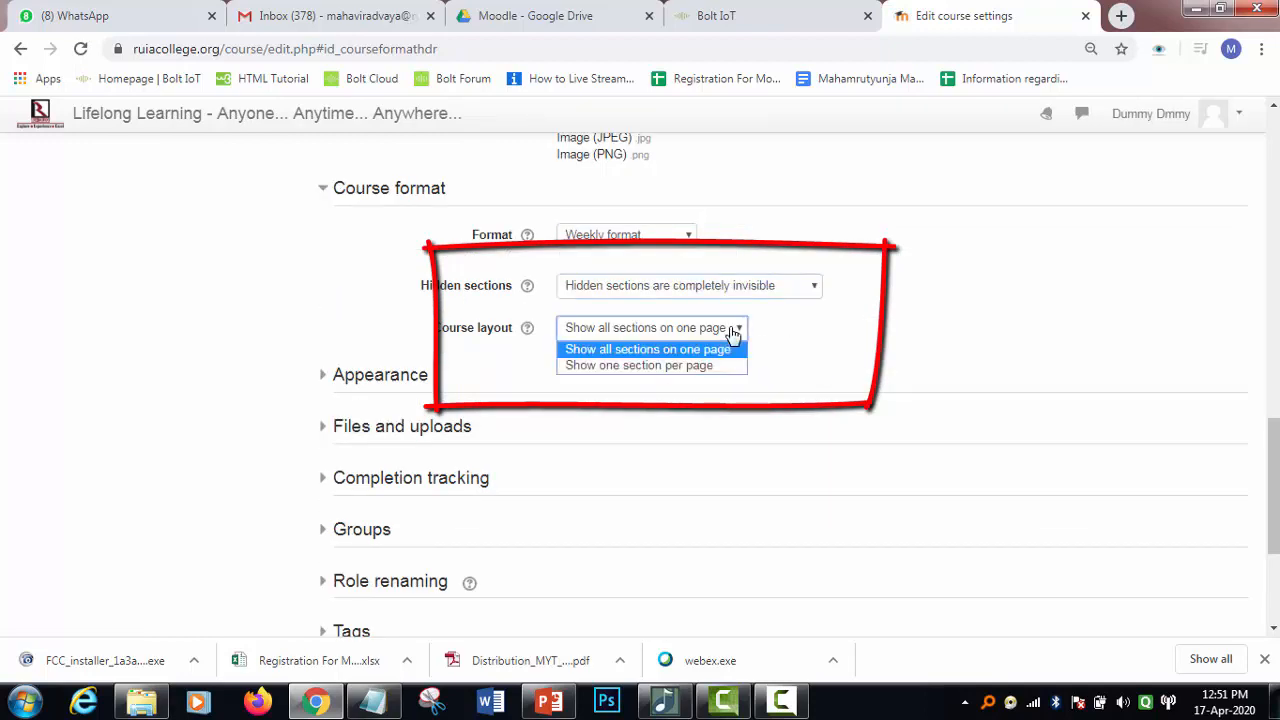
pyautogui.click(650, 366)
pyautogui.scroll(-3, 610, 478)
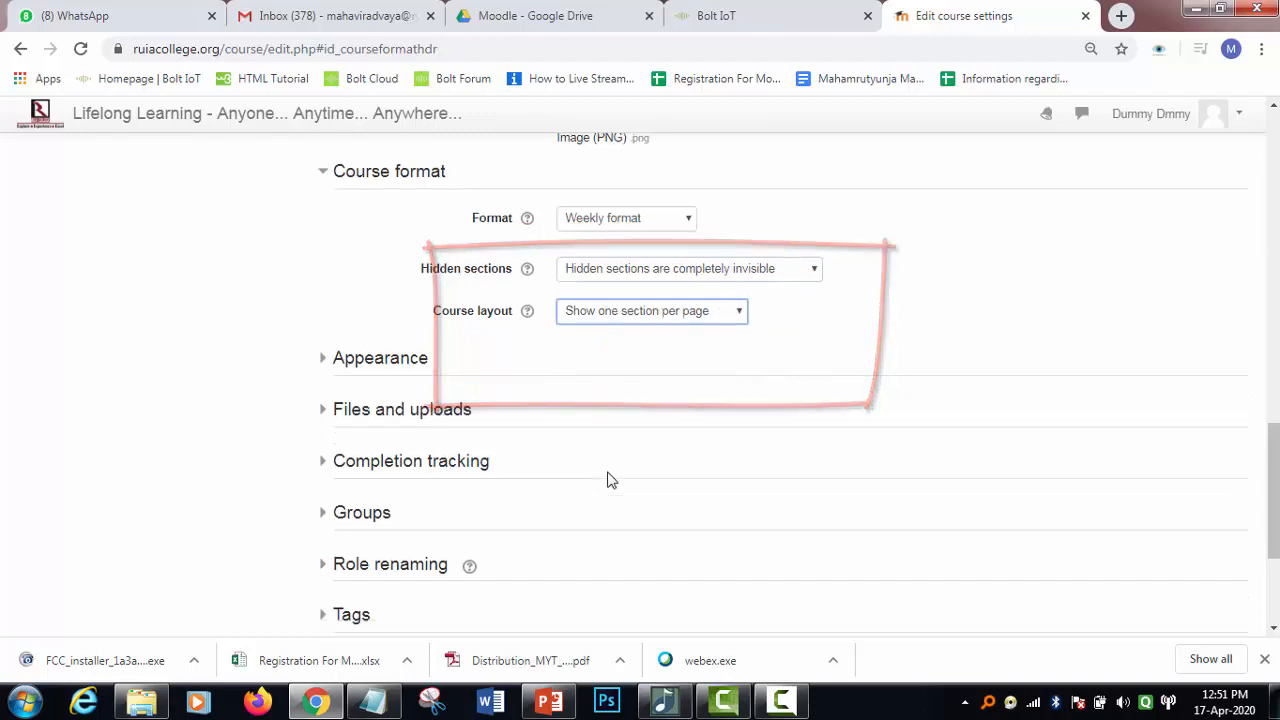
pyautogui.click(736, 454)
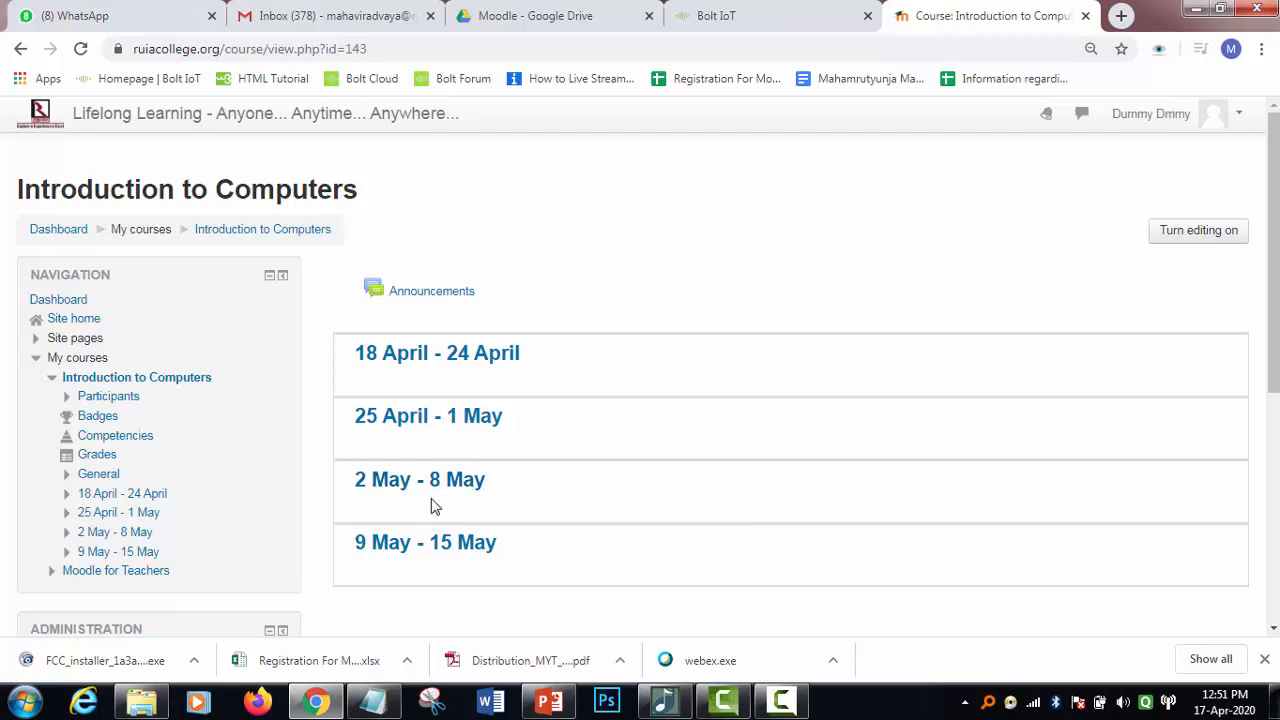
# Step: View the 18 April - 24 April section on its own page and browse through the neighbouring weekly sections
pyautogui.scroll(-1, 435, 491)
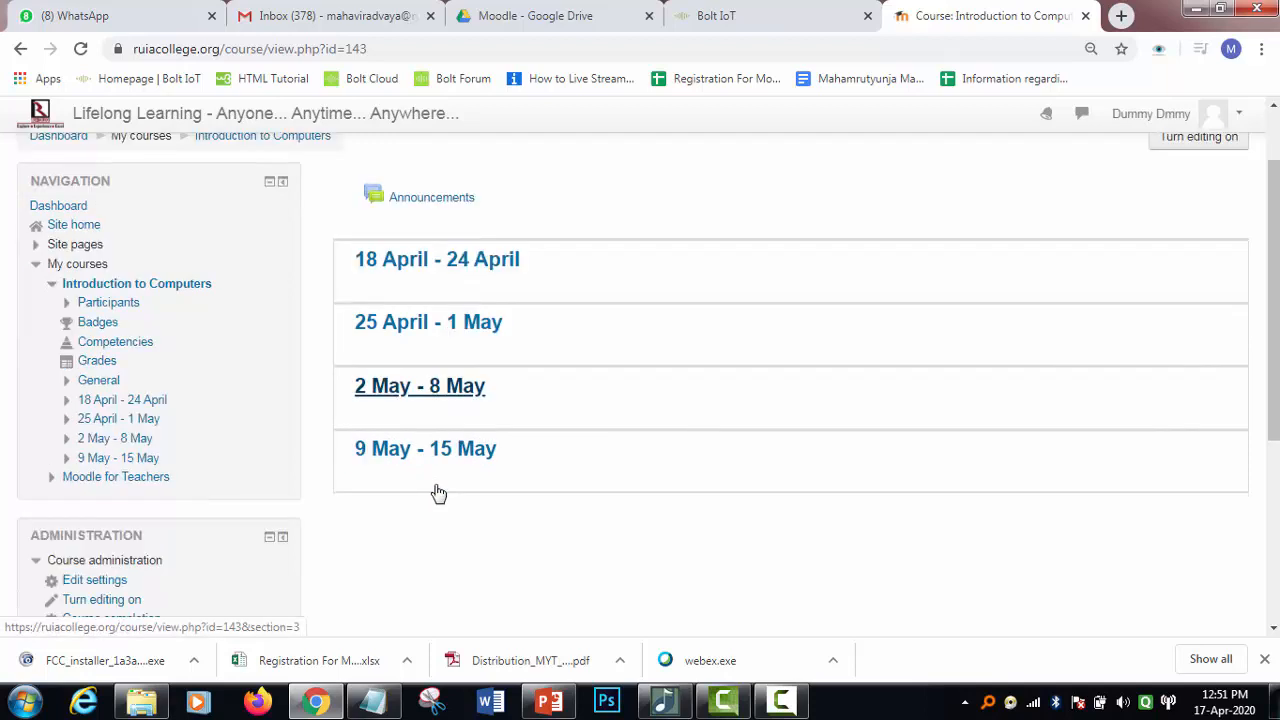
pyautogui.click(440, 263)
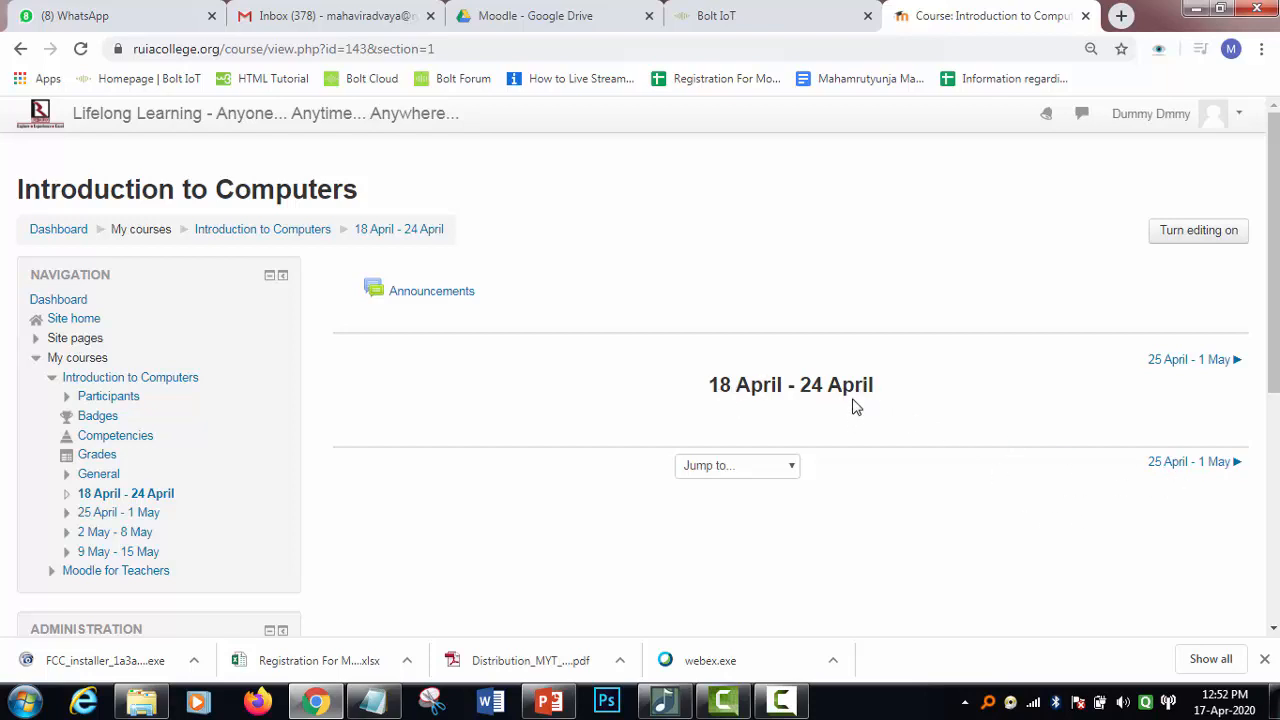
pyautogui.click(1197, 465)
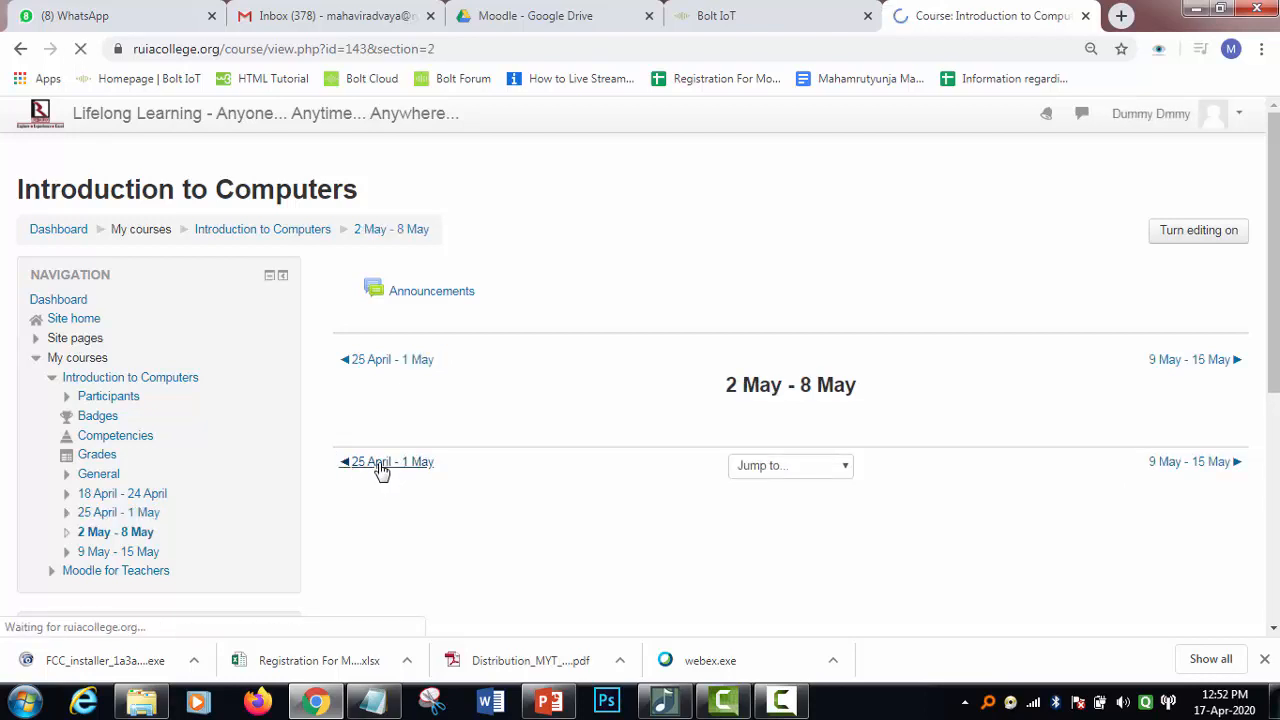
# Step: Reopen the settings of the Introduction to Computers course and set the format to Topics format
pyautogui.scroll(-4, 429, 437)
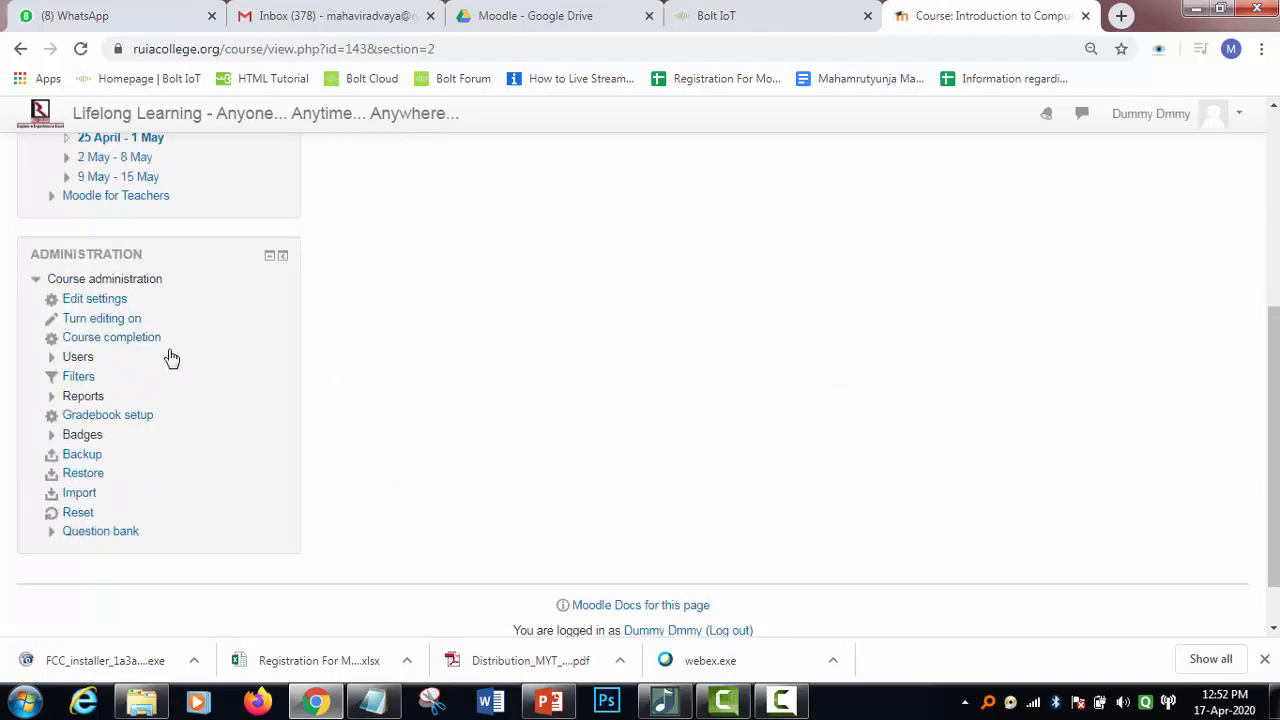
pyautogui.click(96, 302)
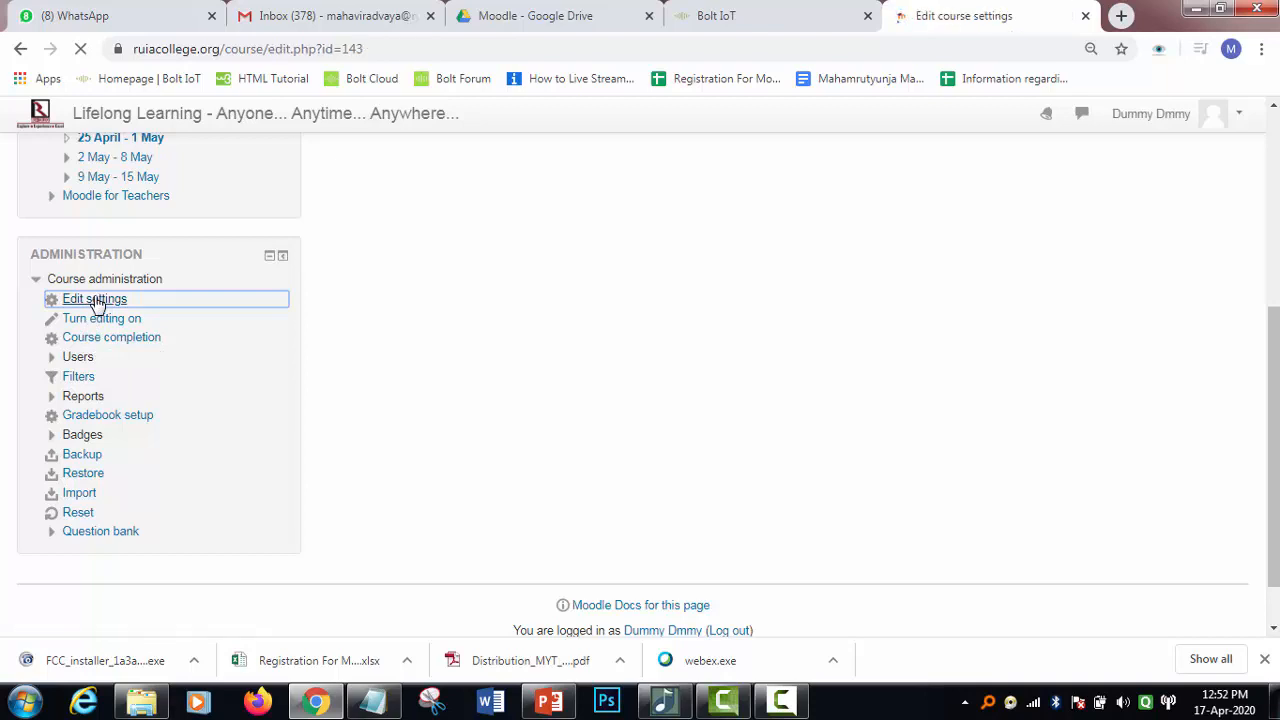
pyautogui.scroll(-5, 828, 492)
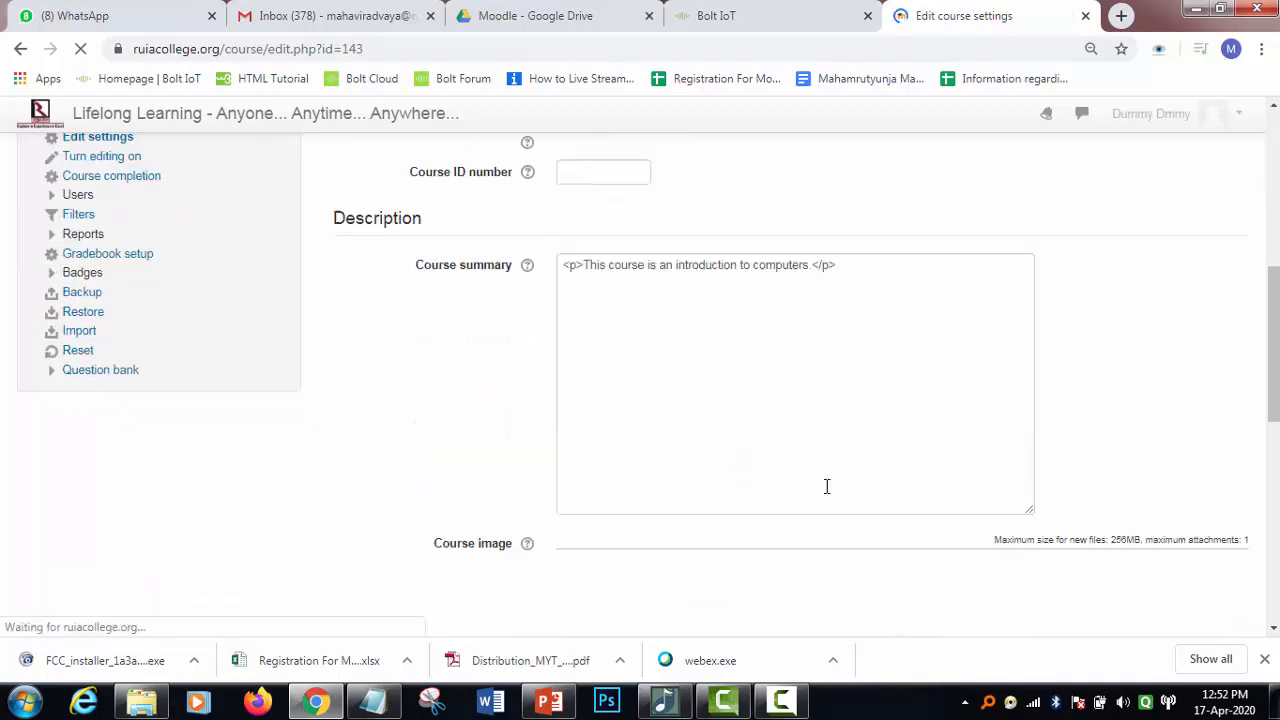
pyautogui.scroll(-3, 827, 486)
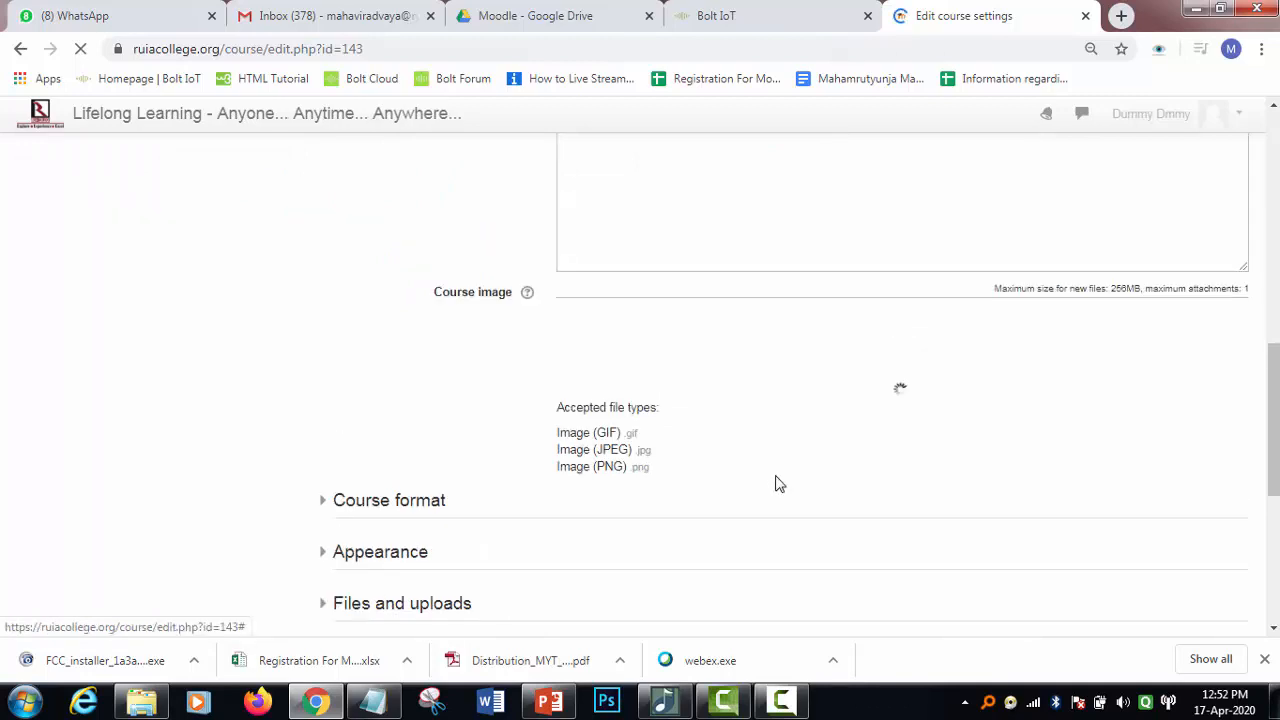
pyautogui.scroll(-1, 785, 482)
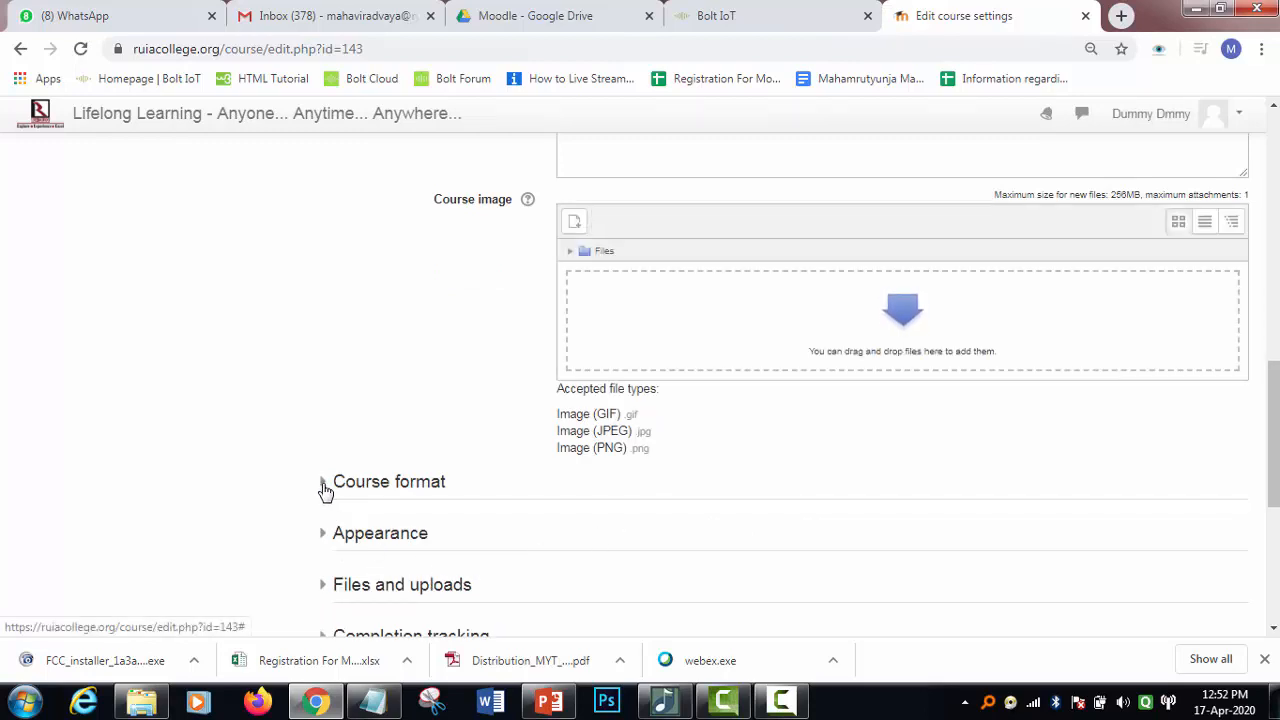
pyautogui.click(326, 488)
pyautogui.click(669, 539)
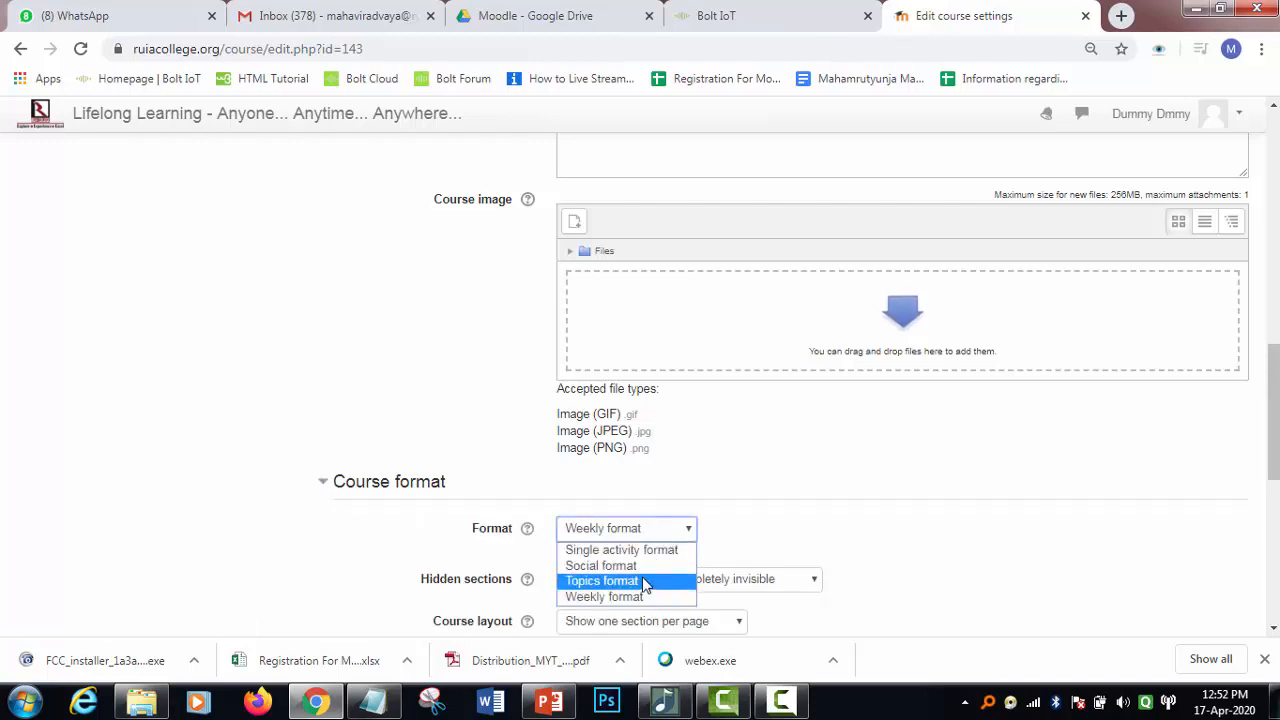
pyautogui.click(645, 581)
pyautogui.click(975, 559)
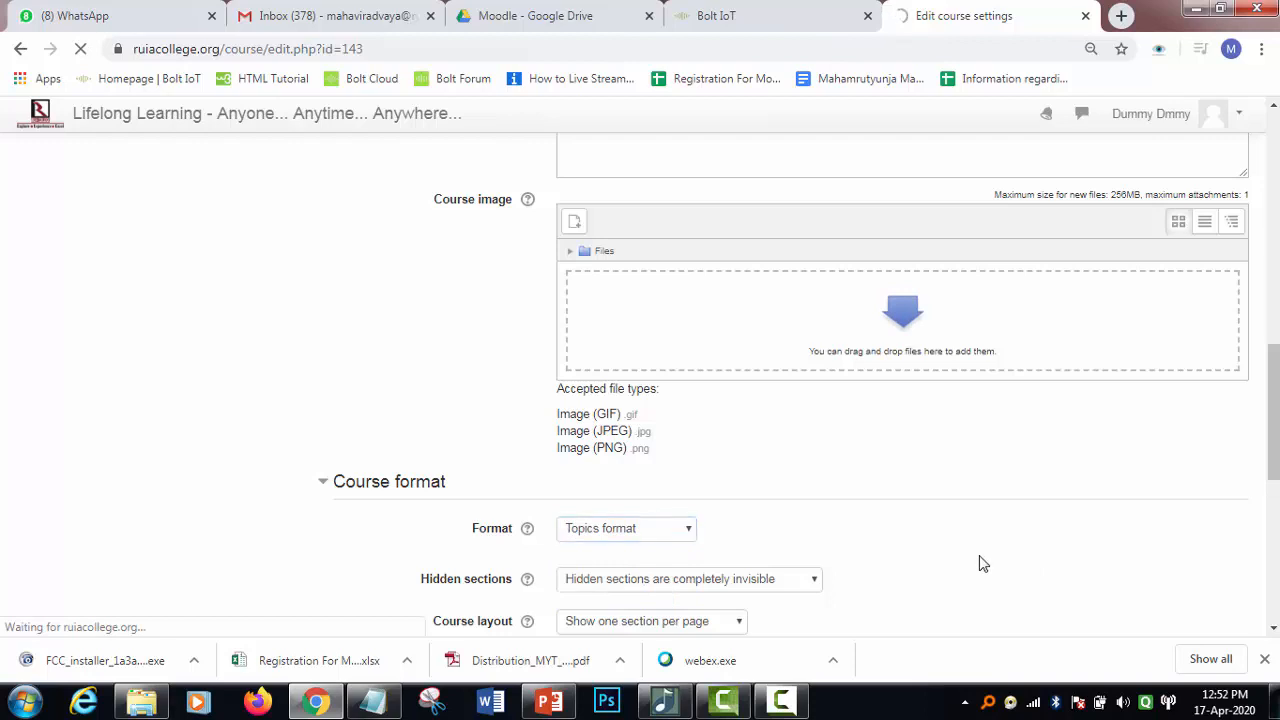
# Step: Save the changed course settings and display the course
pyautogui.scroll(-1, 950, 576)
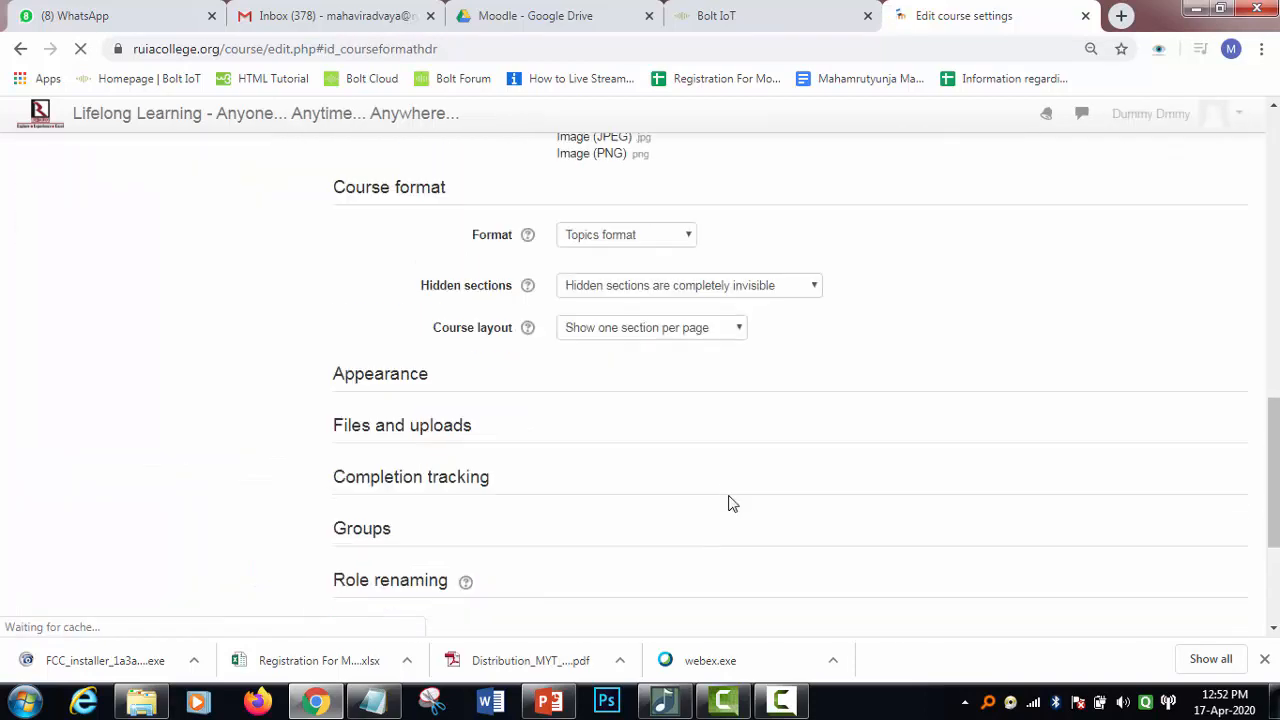
pyautogui.scroll(-3, 797, 395)
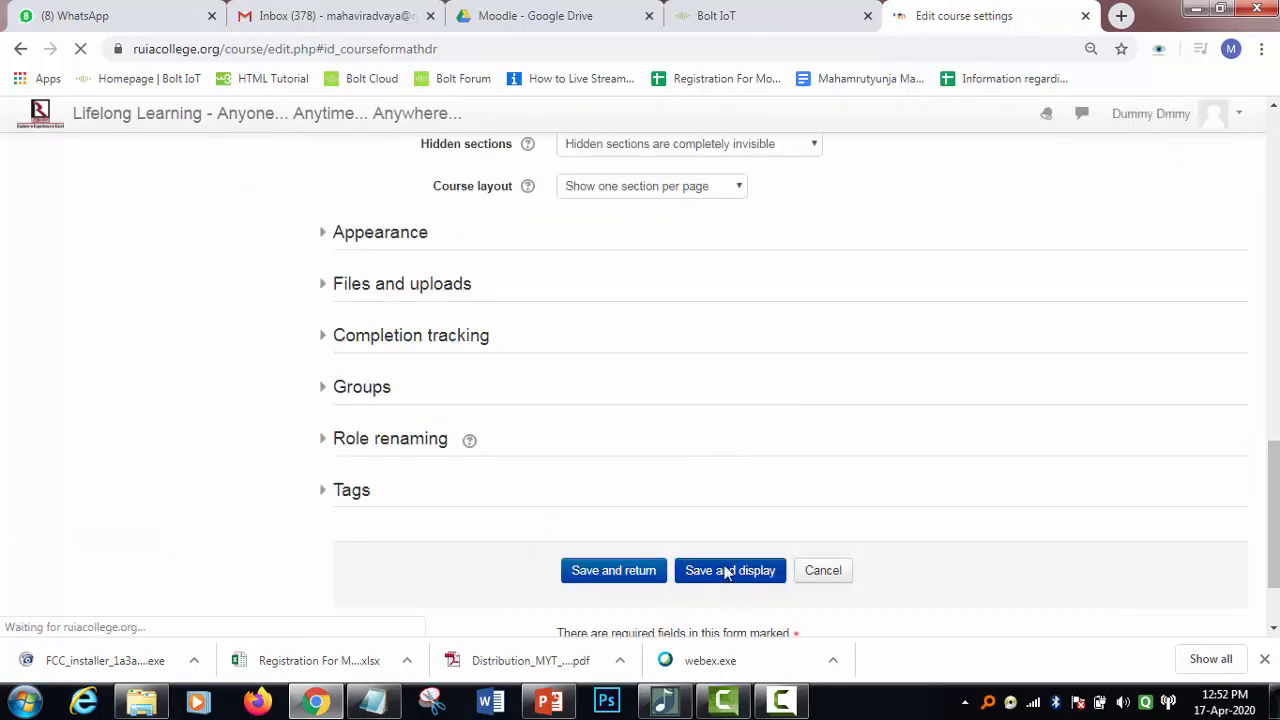
pyautogui.scroll(-3, 724, 574)
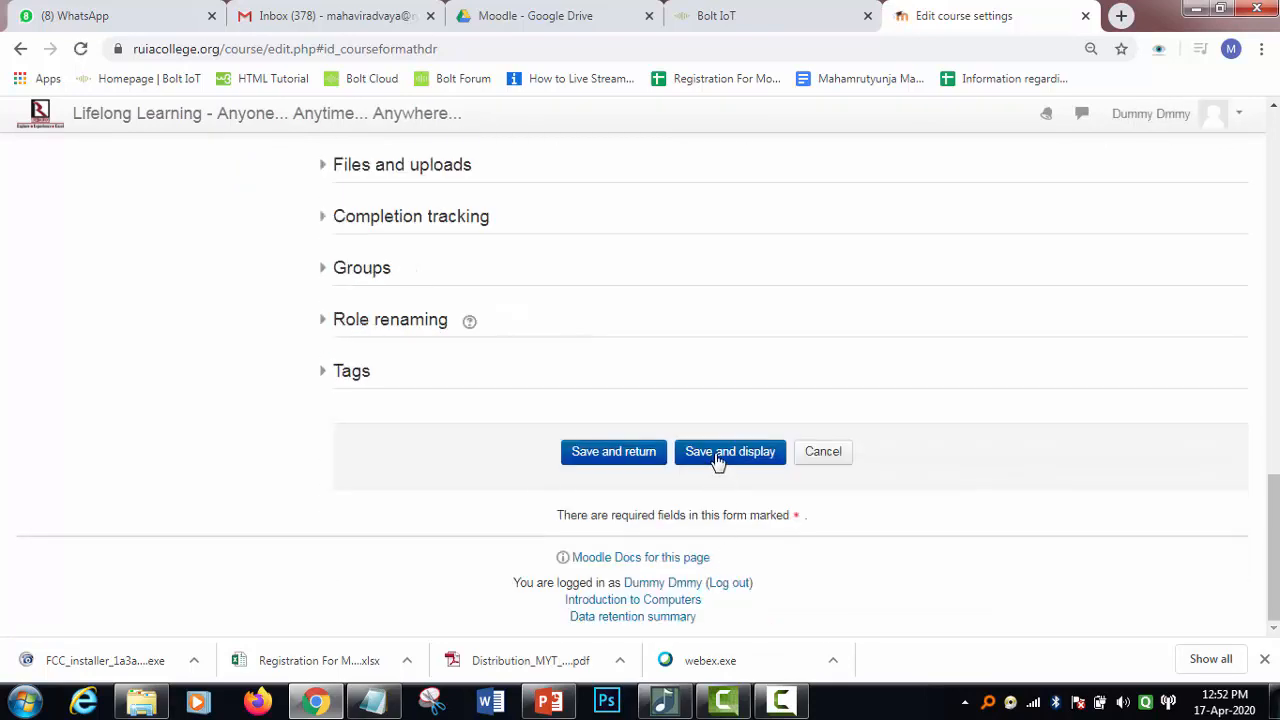
pyautogui.click(717, 459)
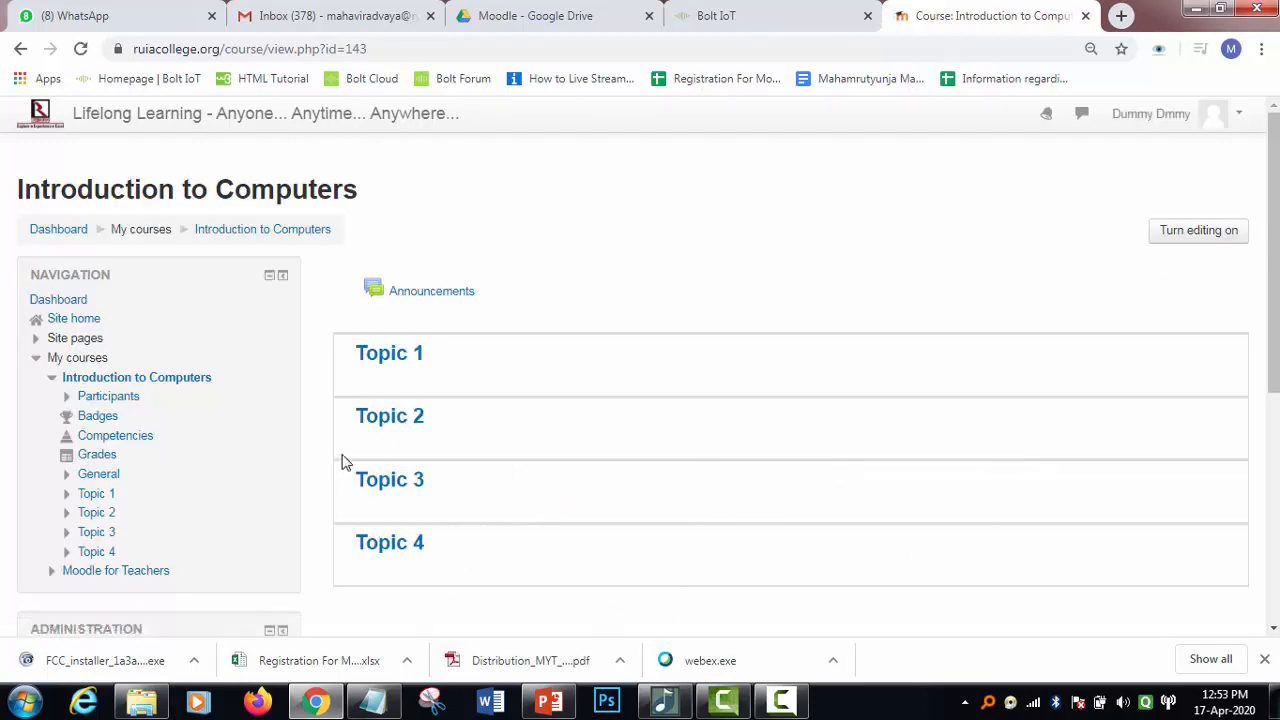
# Step: Open the list of enrolment methods for the Introduction to Computers course
pyautogui.scroll(-1, 283, 464)
pyautogui.scroll(-2, 284, 464)
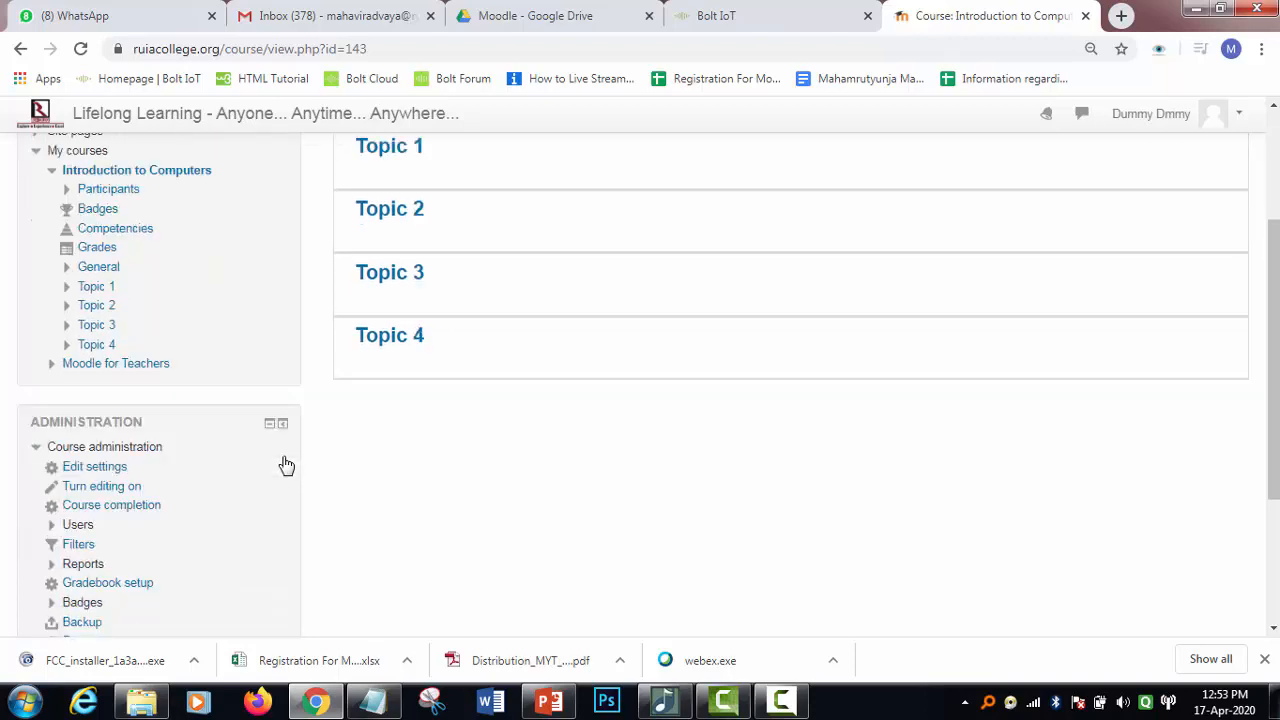
pyautogui.scroll(1, 170, 390)
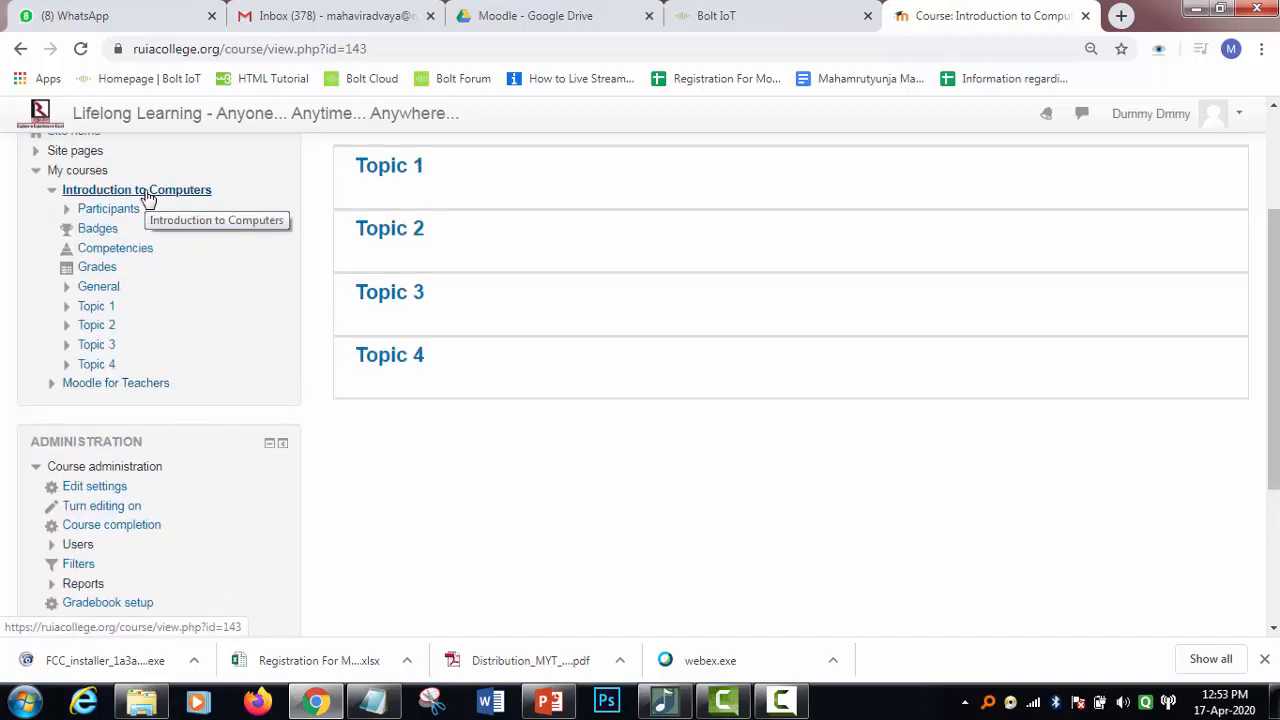
pyautogui.scroll(2, 951, 294)
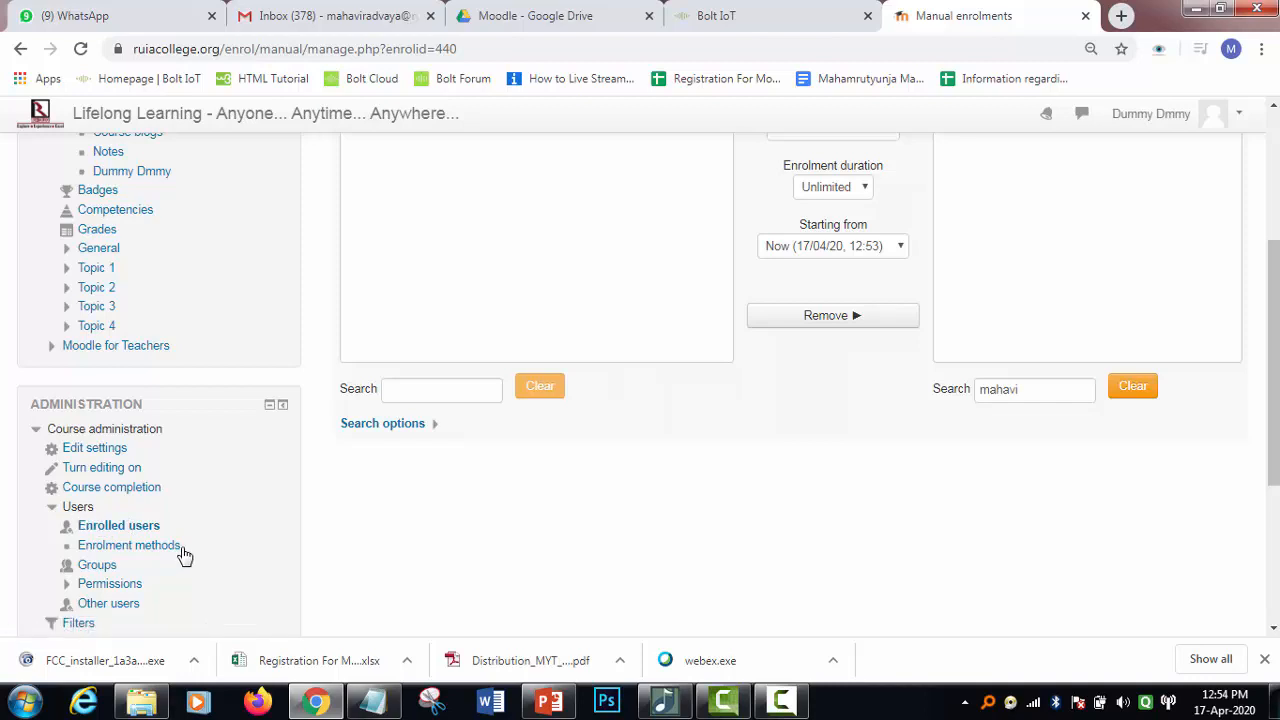
pyautogui.click(53, 512)
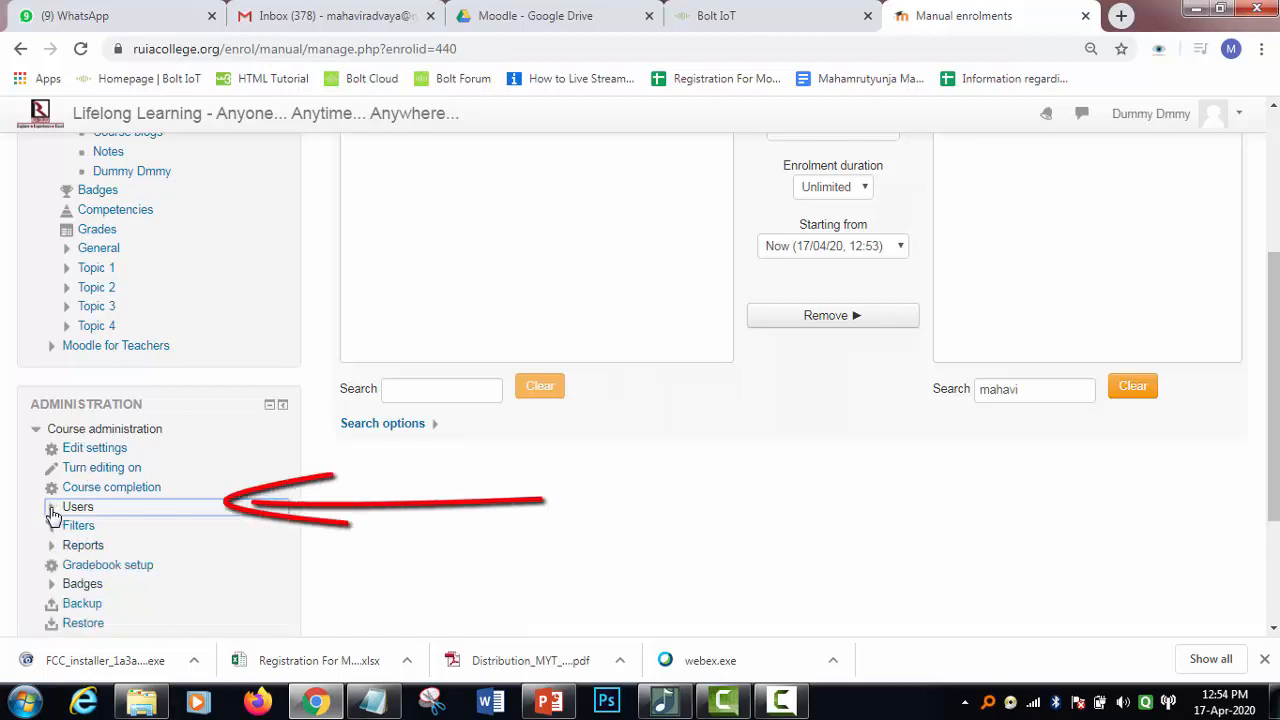
pyautogui.click(53, 512)
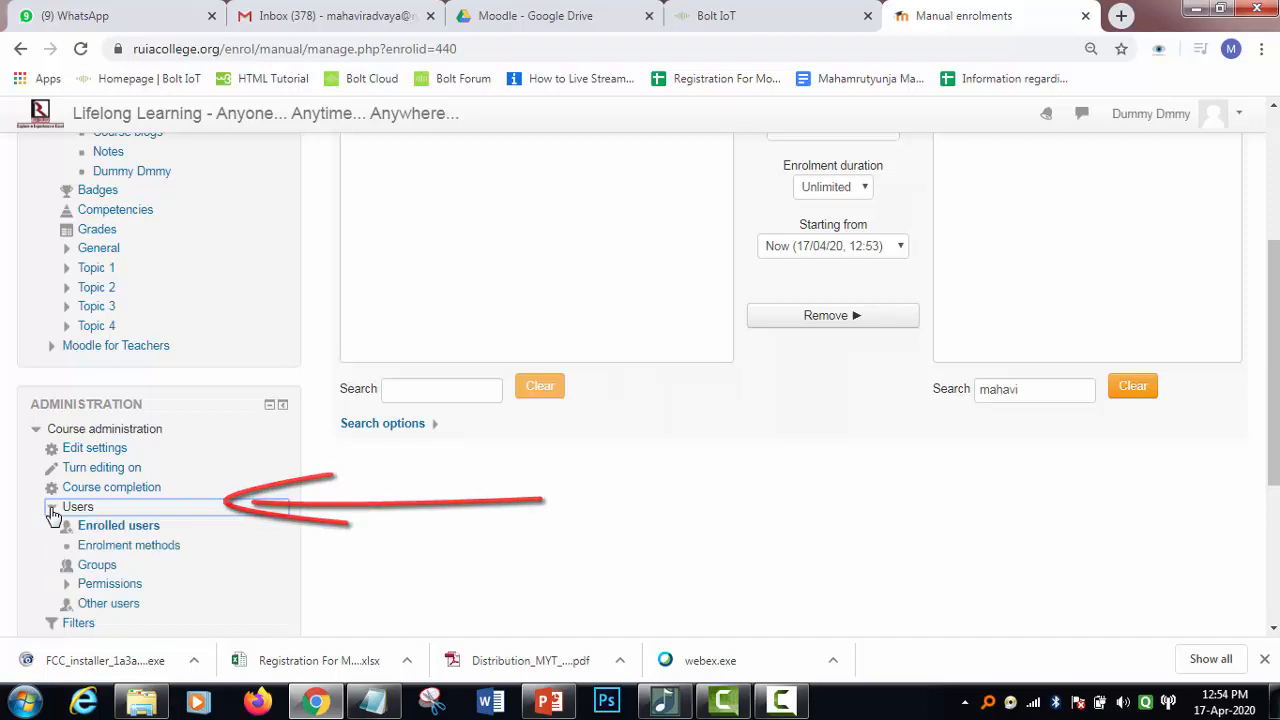
pyautogui.click(157, 549)
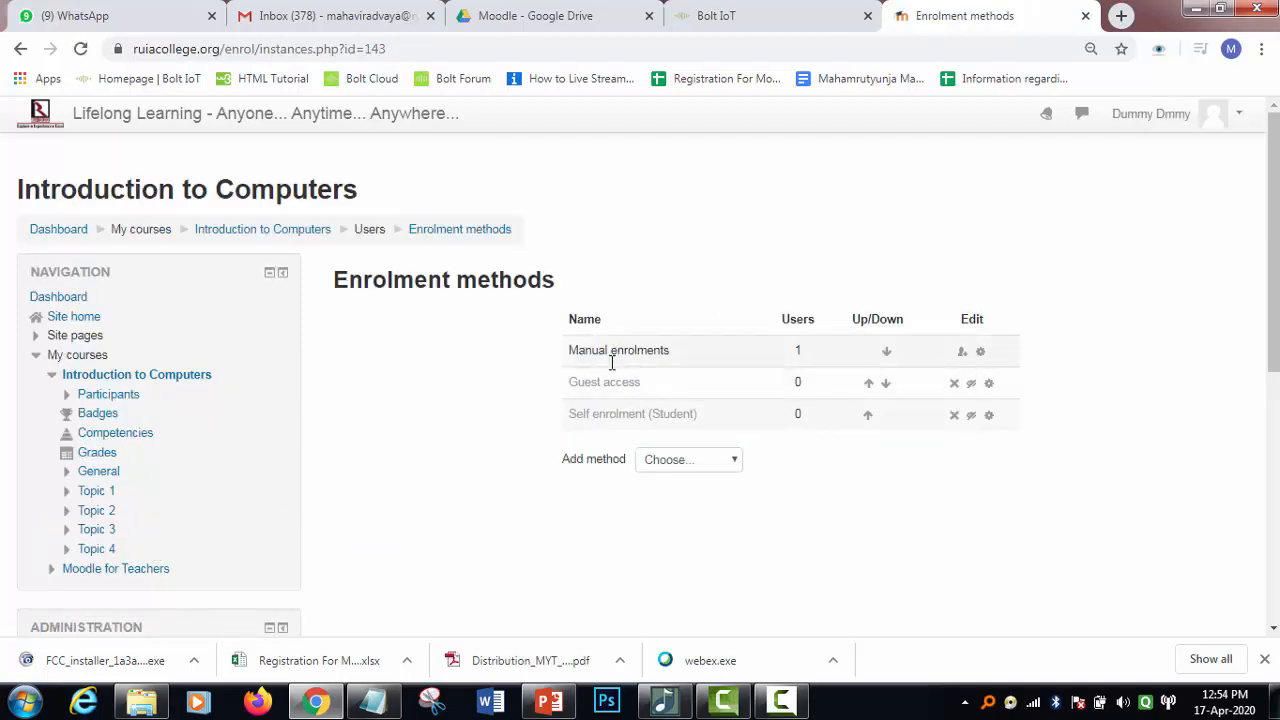
# Step: Open the user enrolment page for Manual enrolments and search the not enrolled users by the first letters of the user's name
pyautogui.click(961, 354)
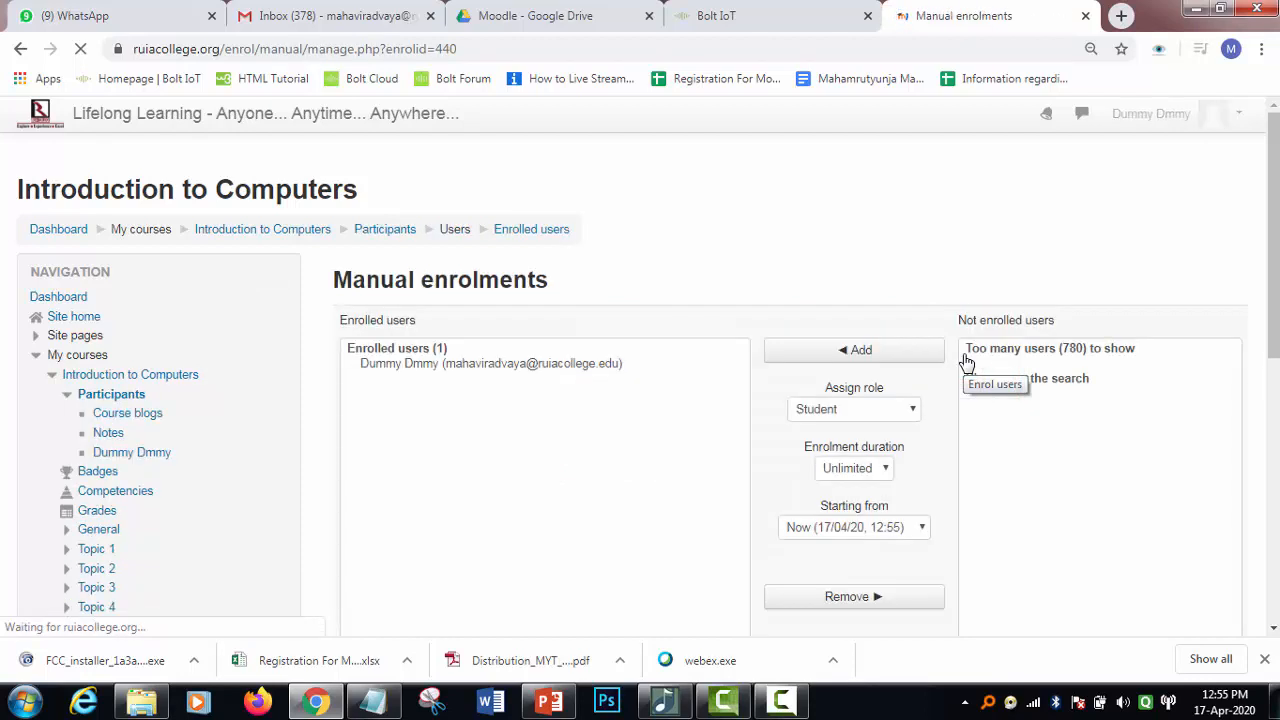
pyautogui.scroll(-3, 1100, 496)
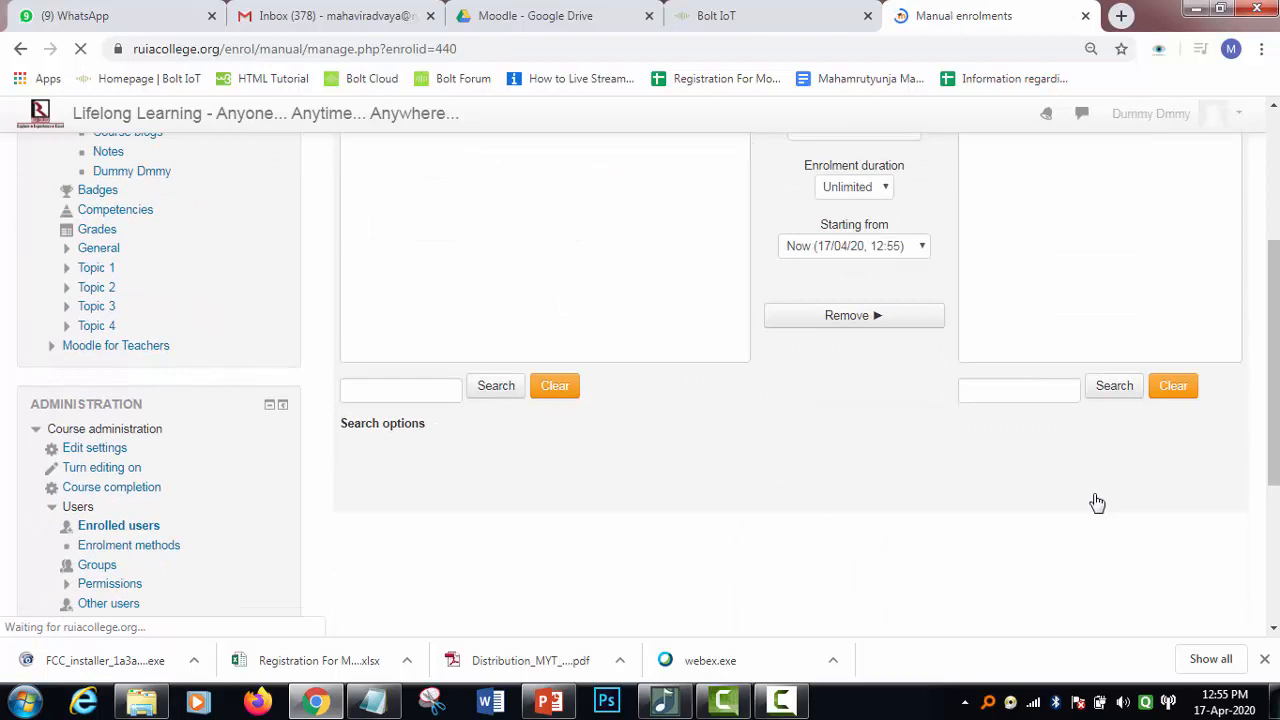
pyautogui.click(1035, 393)
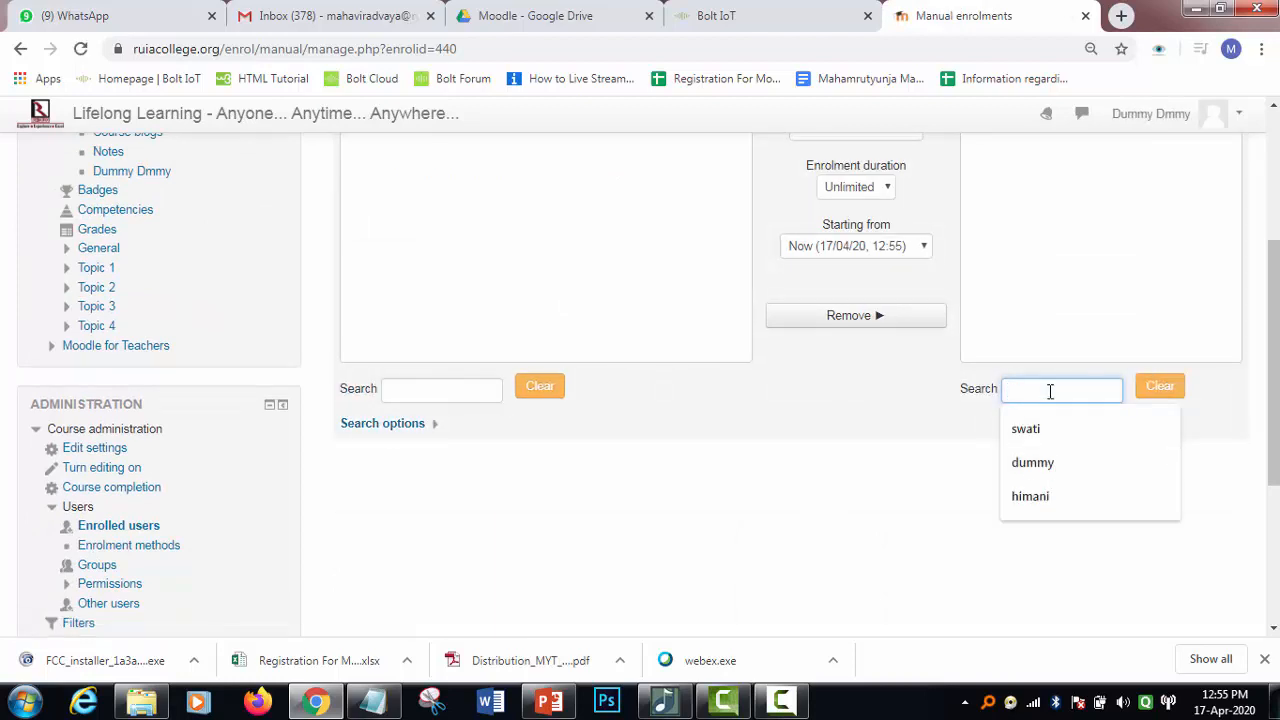
pyautogui.write('maha')
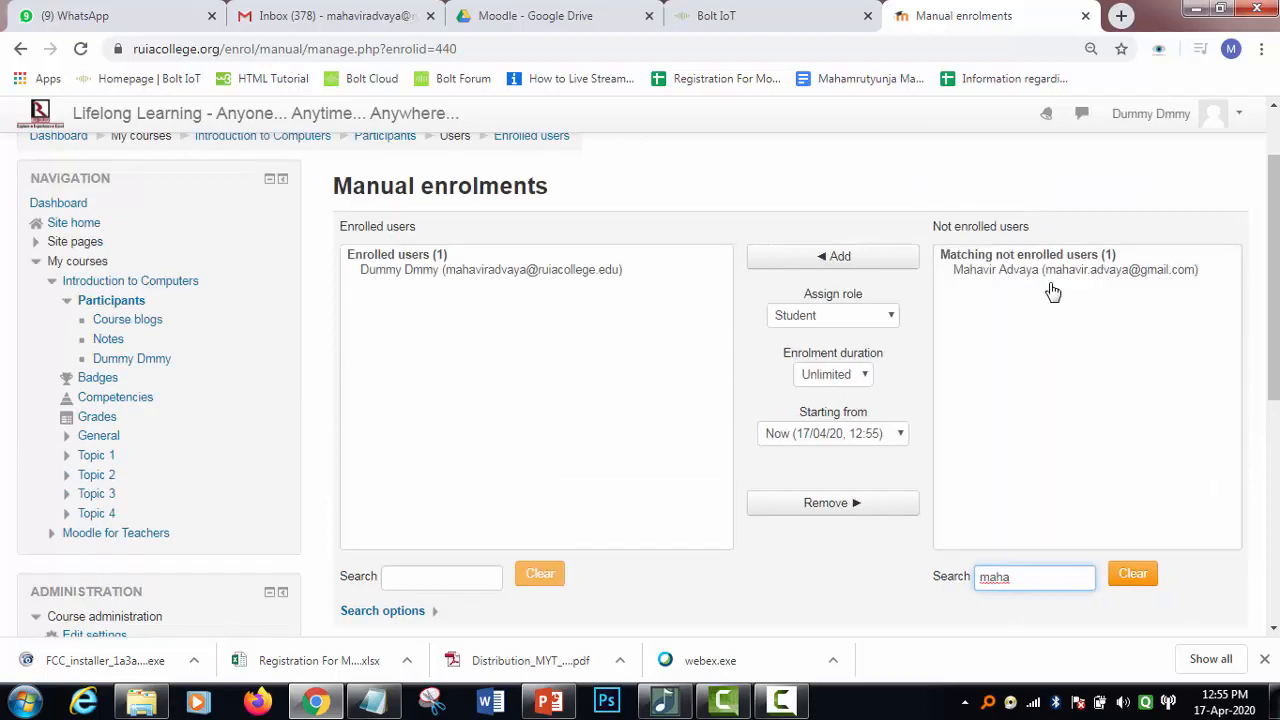
# Step: Enrol the matching user in the Introduction to Computers course with the Student role
pyautogui.click(1055, 270)
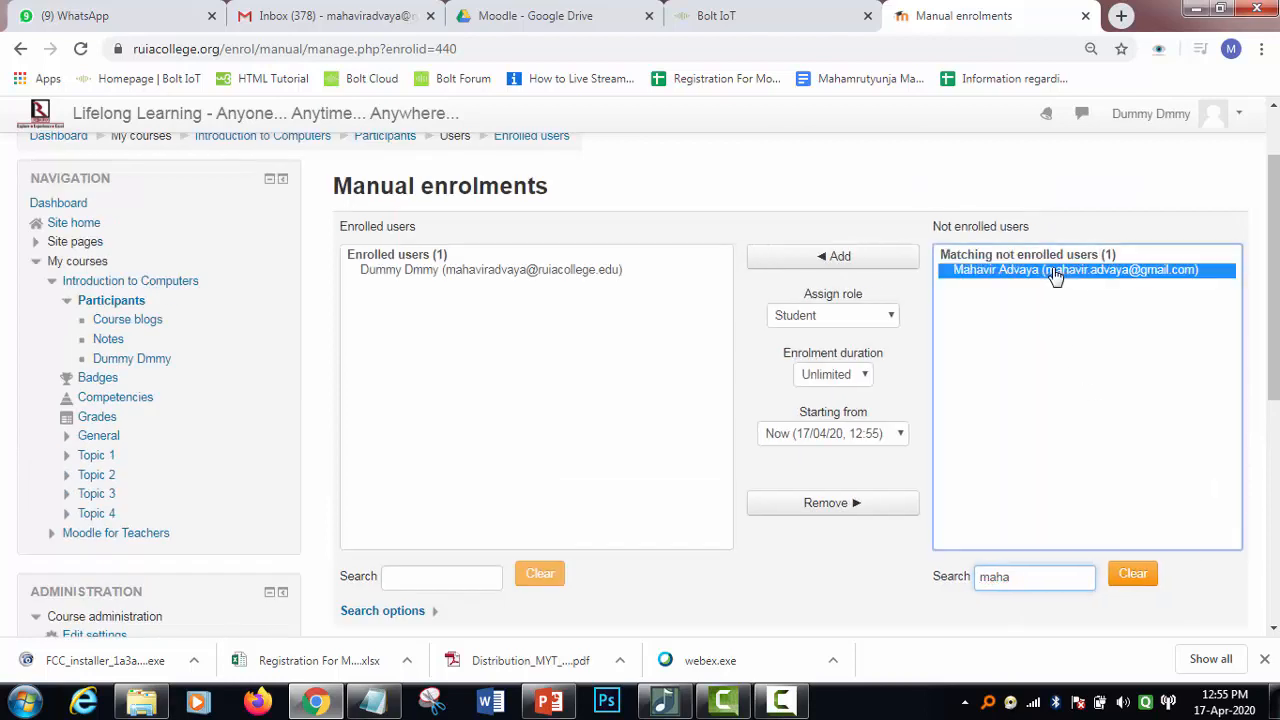
pyautogui.click(867, 318)
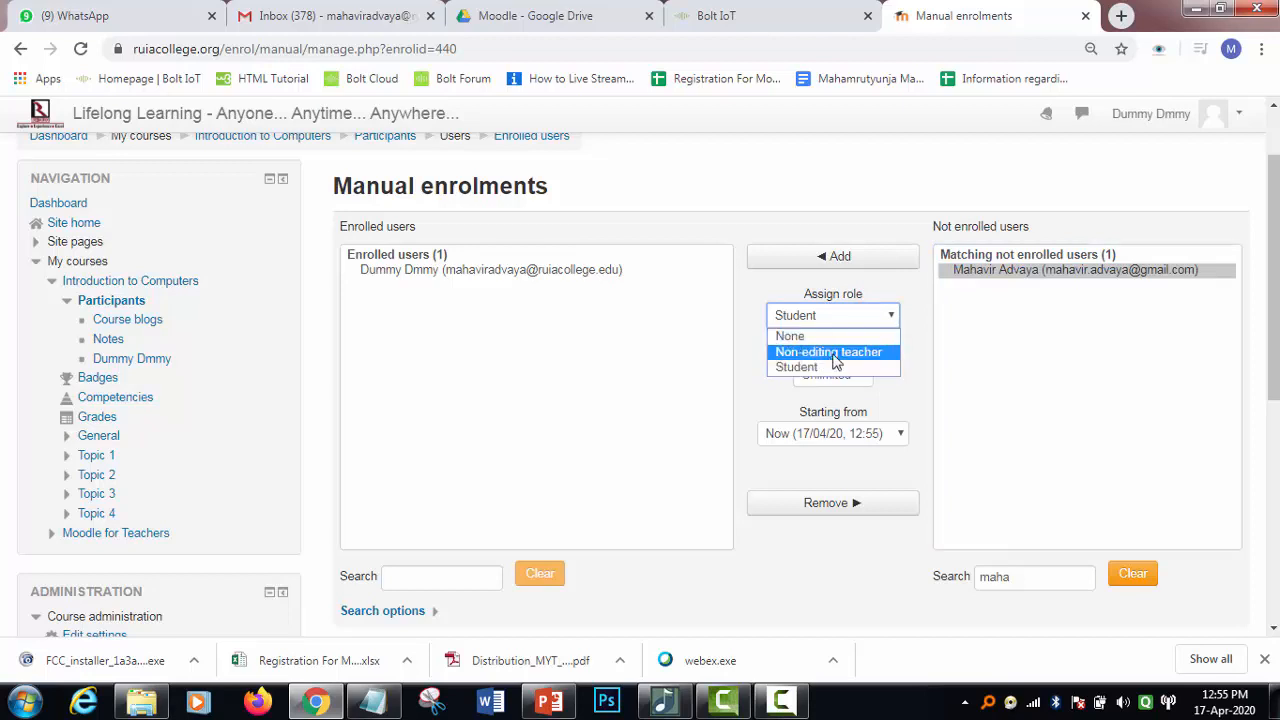
pyautogui.click(803, 368)
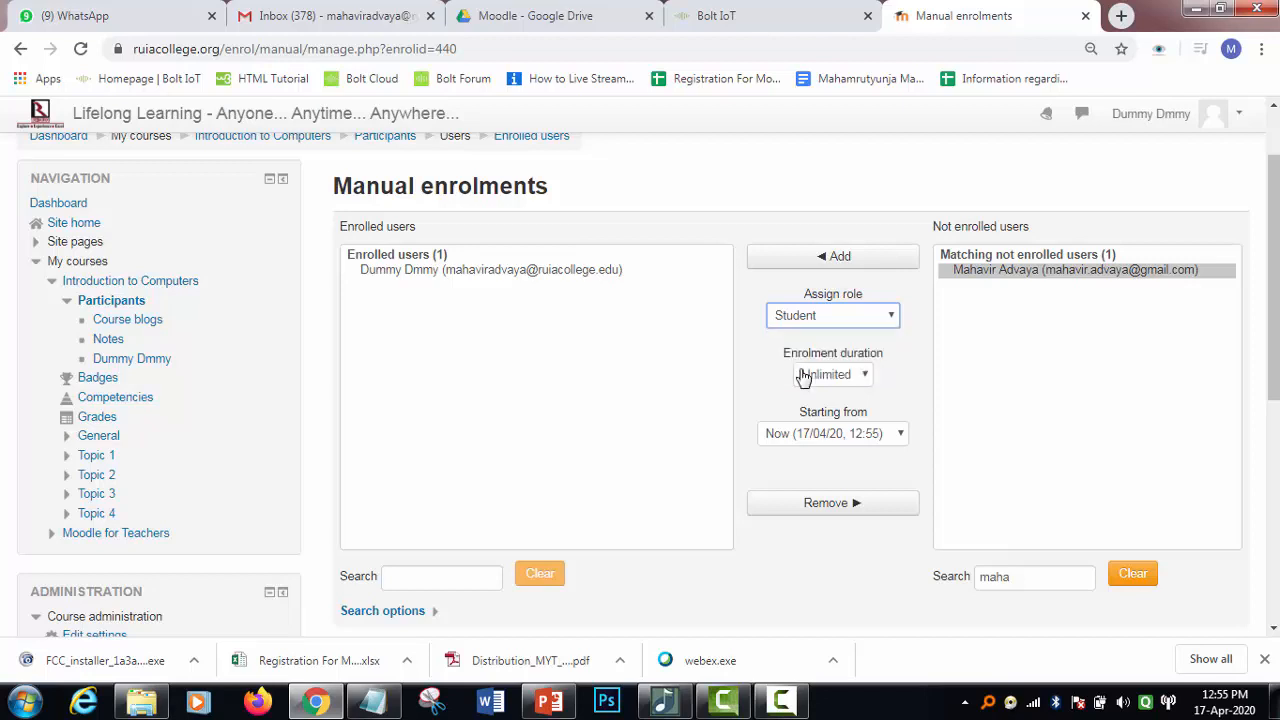
pyautogui.click(831, 258)
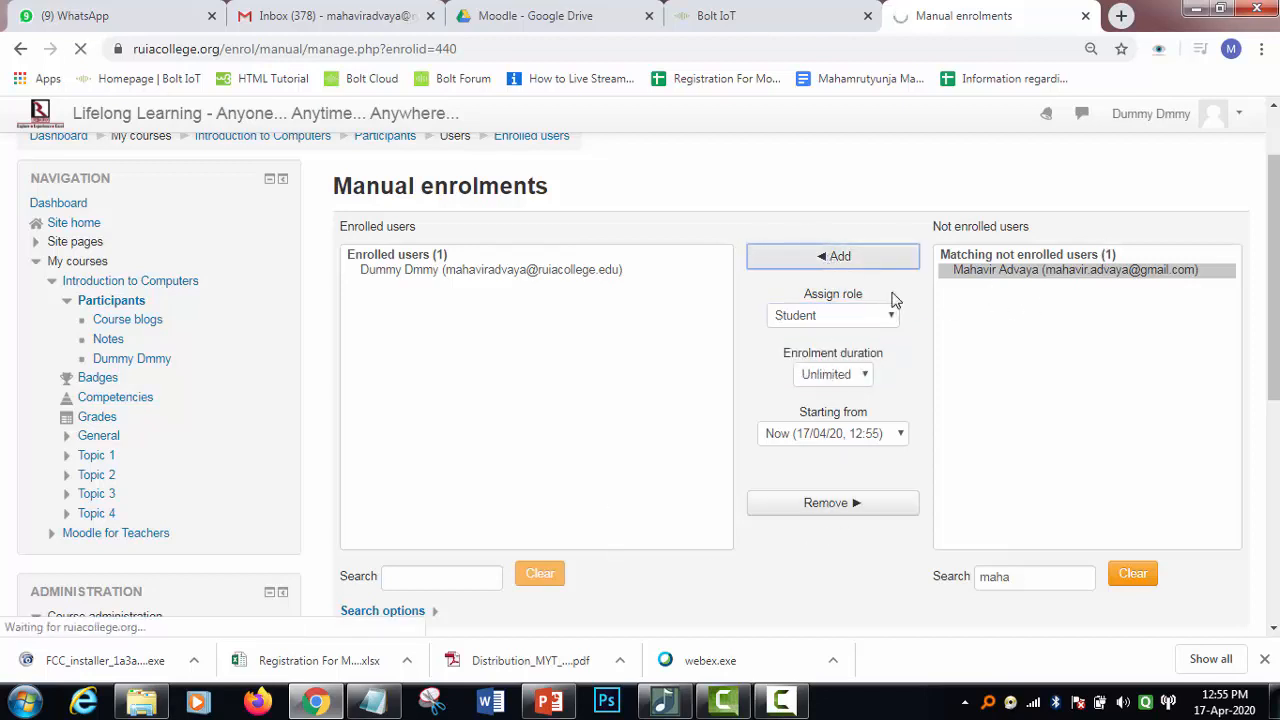